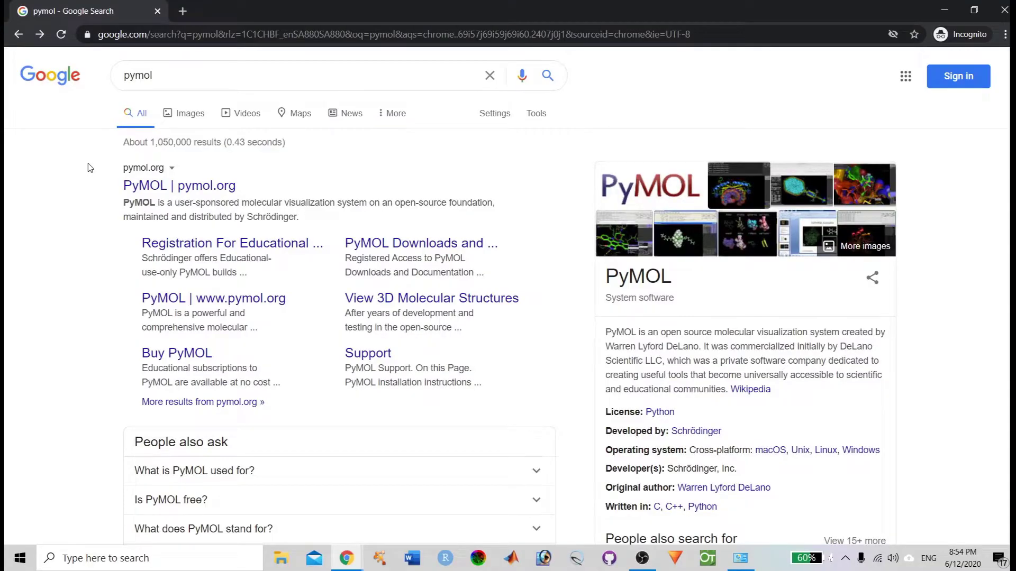
- Search Google for pymol and open the official pymol.org website
click(304, 85)
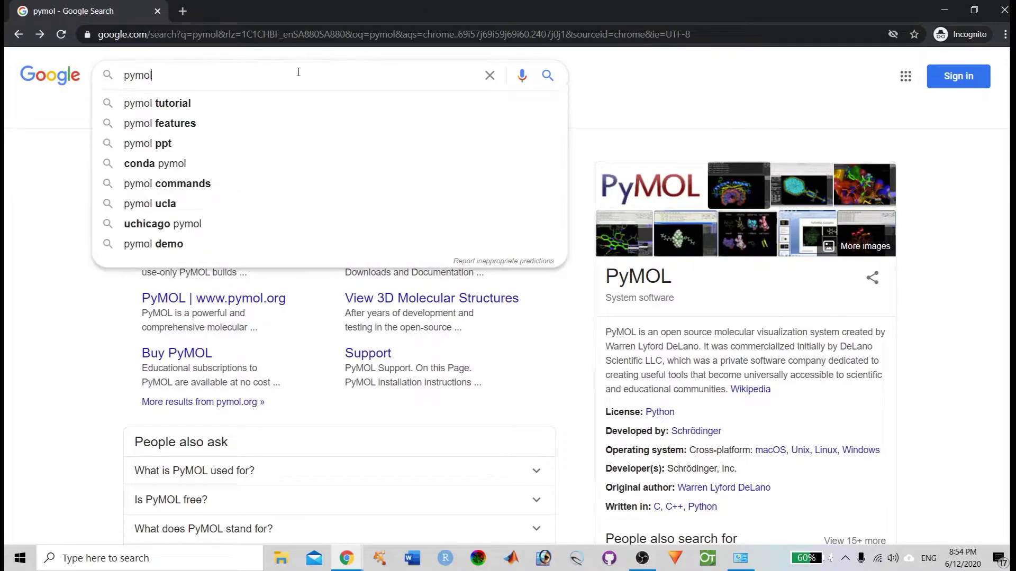
click(545, 76)
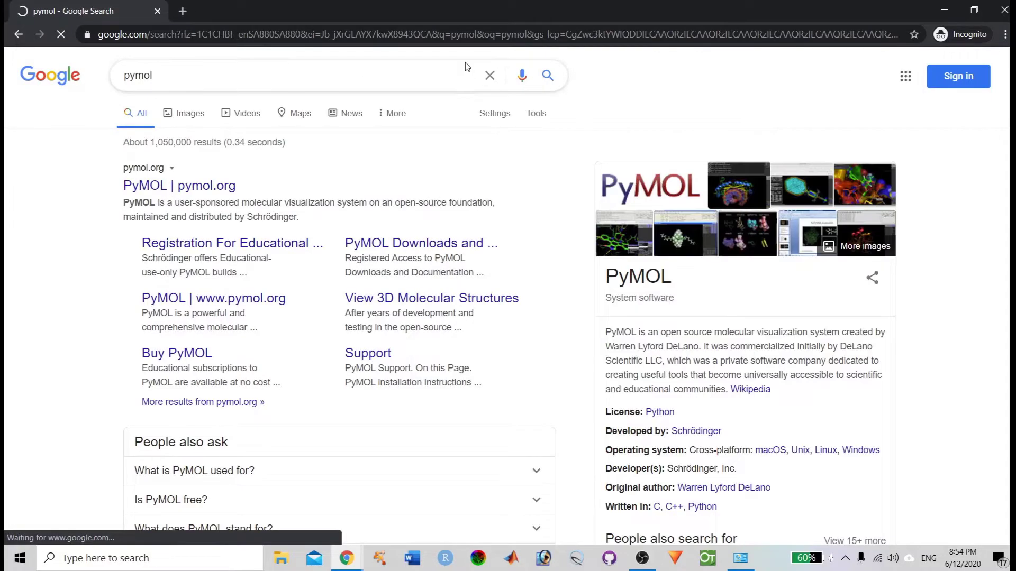
click(210, 188)
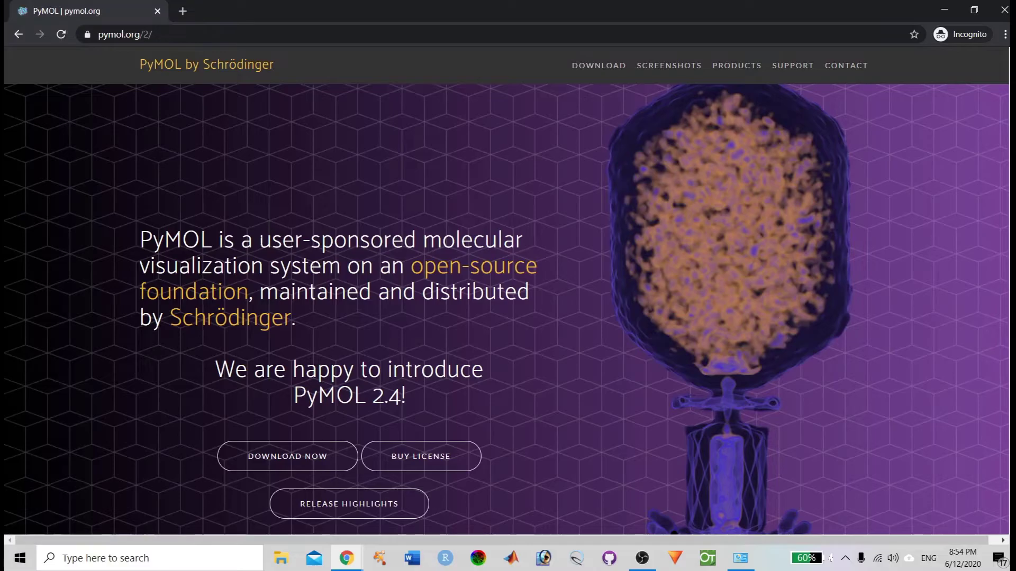
- Download the PyMOL 2.4 EXE installer for Windows and dismiss the thank-you message
scroll(267, 218, down, 2)
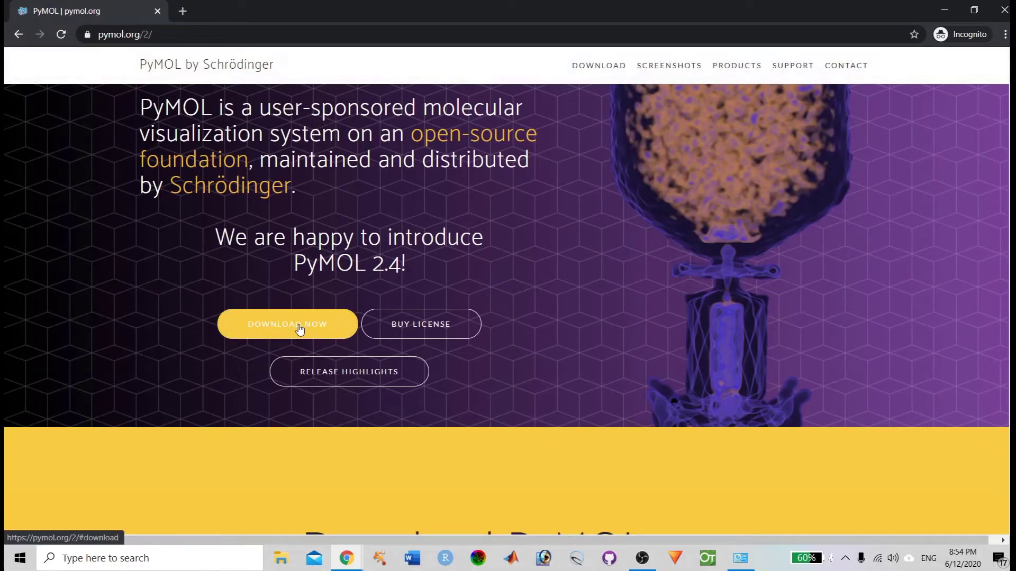
scroll(419, 336, down, 1)
scroll(418, 335, down, 5)
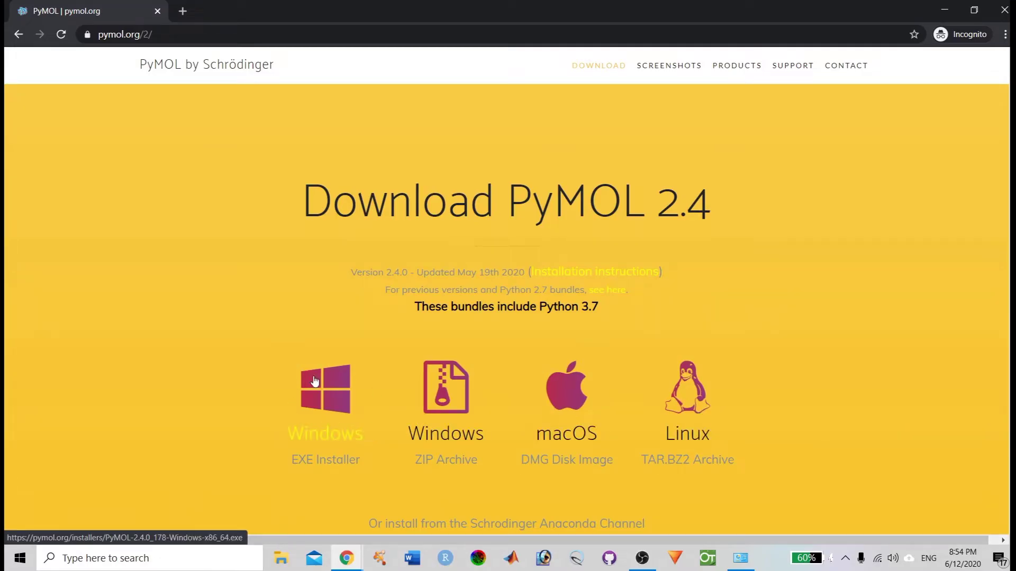
click(335, 451)
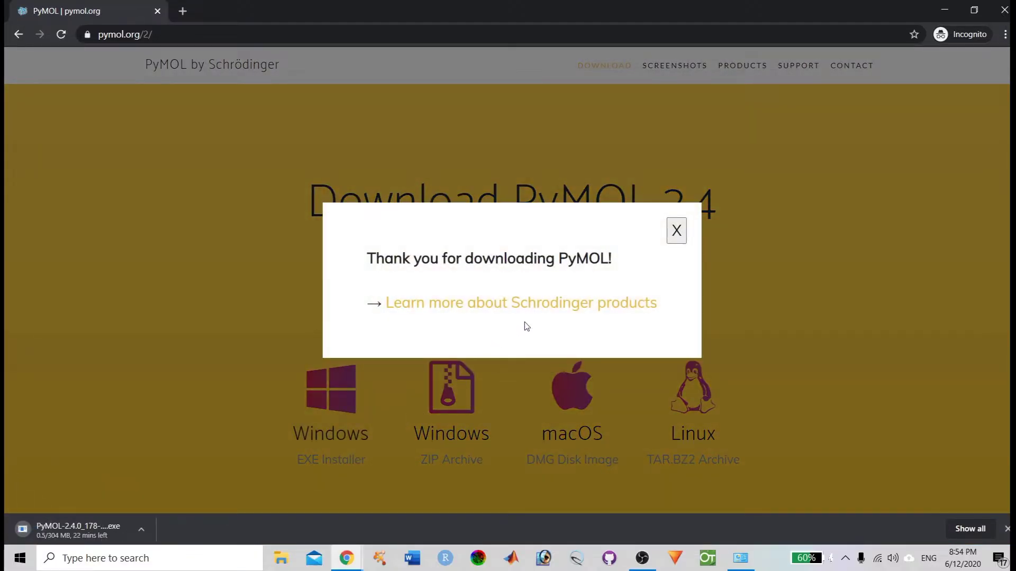
click(677, 231)
- Go to the license purchase options for new users and open the Student/Teacher registration
scroll(544, 282, down, 6)
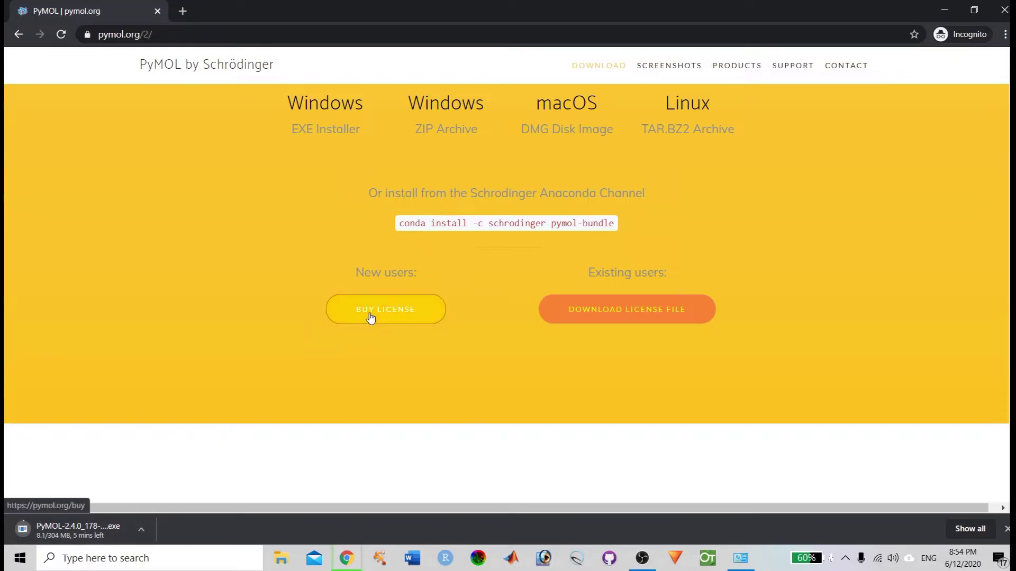
click(370, 317)
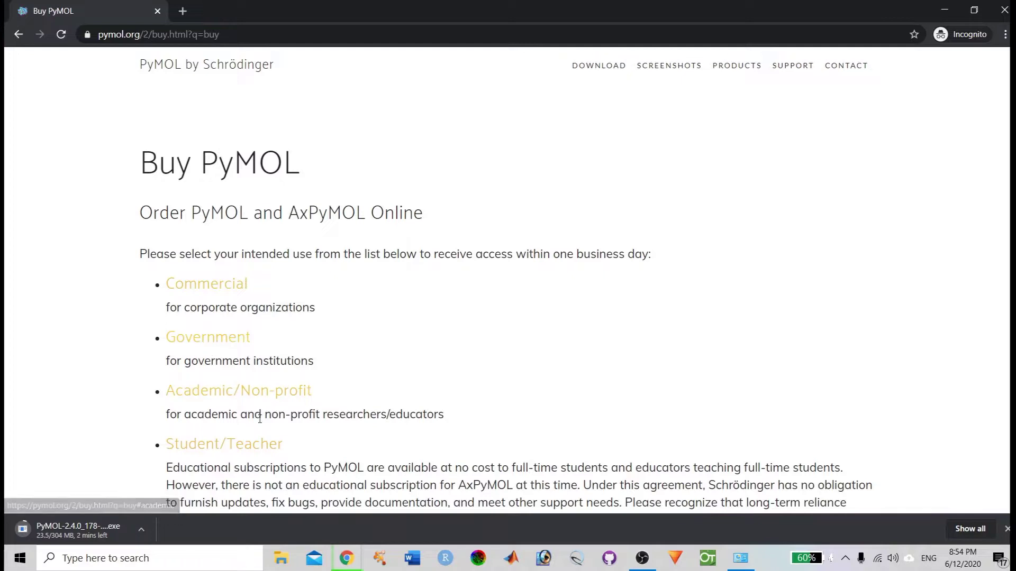
scroll(329, 454, down, 1)
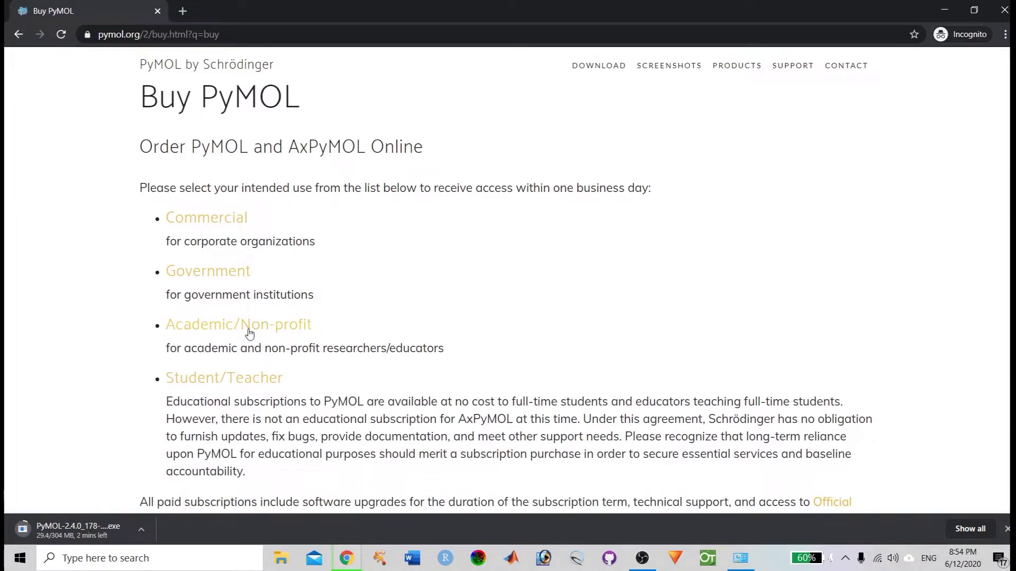
click(229, 389)
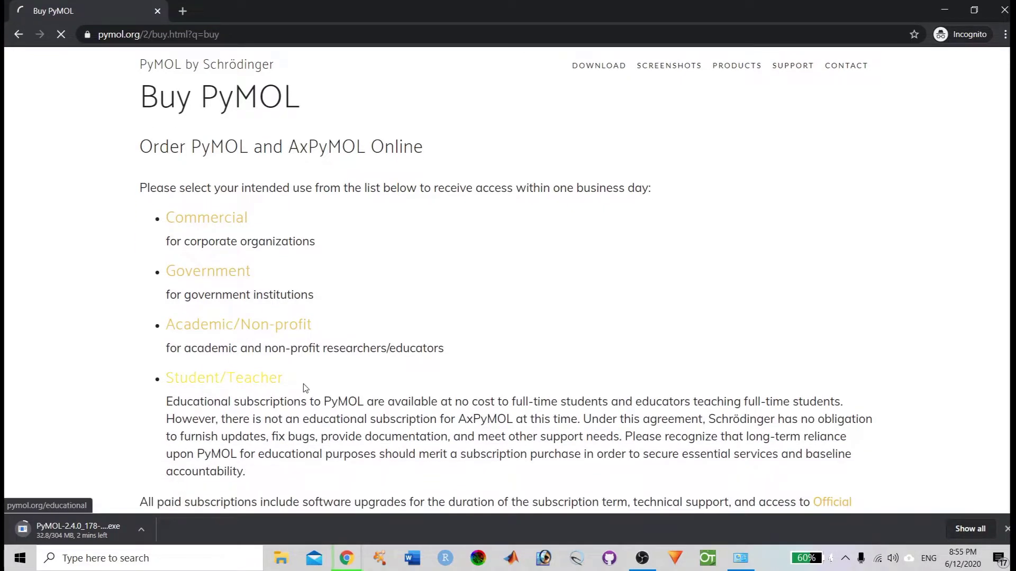
- Set the registration role to Teacher and fill in the registrant's first name, last name and email address
click(474, 341)
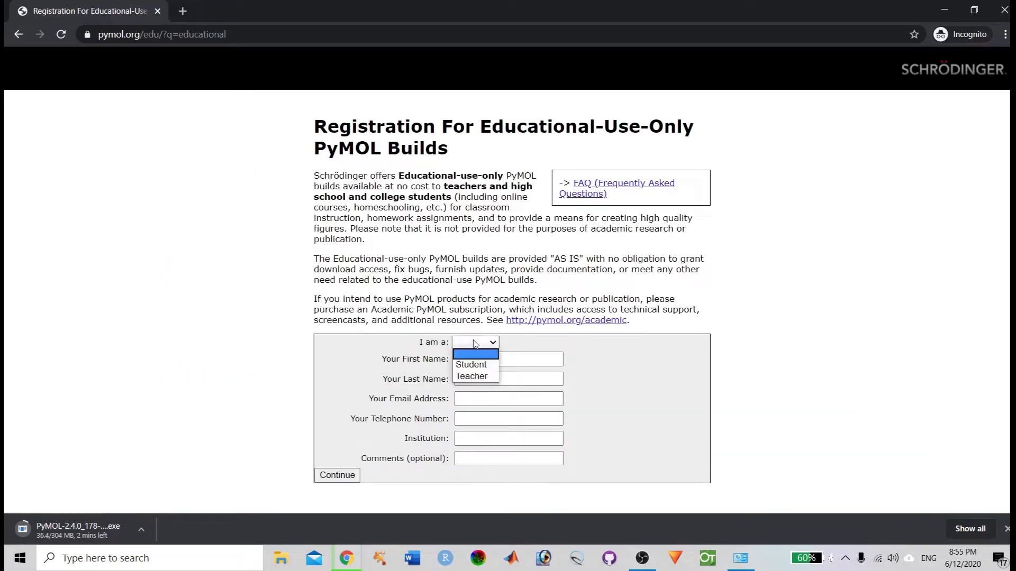
click(472, 376)
scroll(504, 377, down, 1)
click(509, 316)
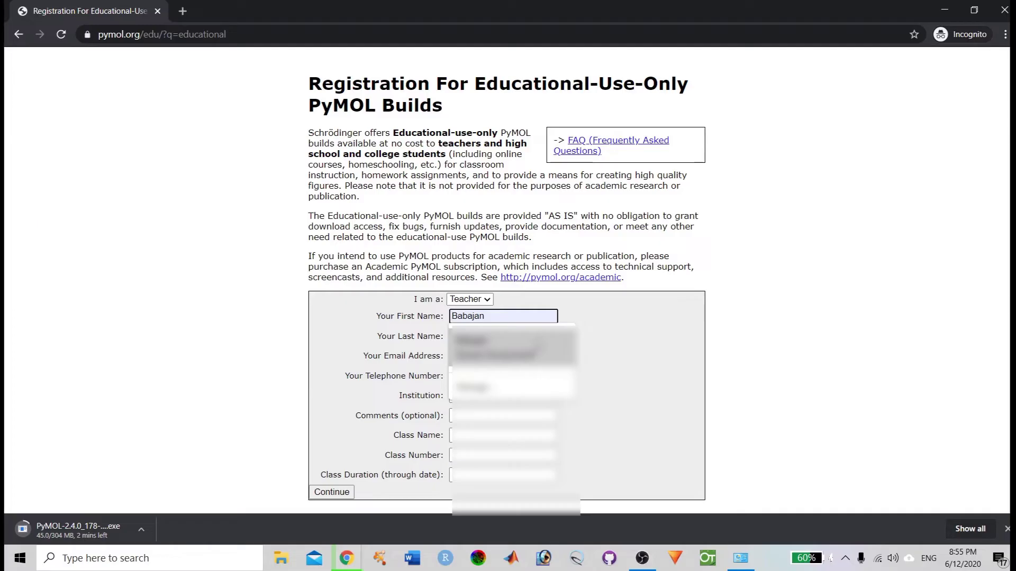
click(507, 345)
click(503, 356)
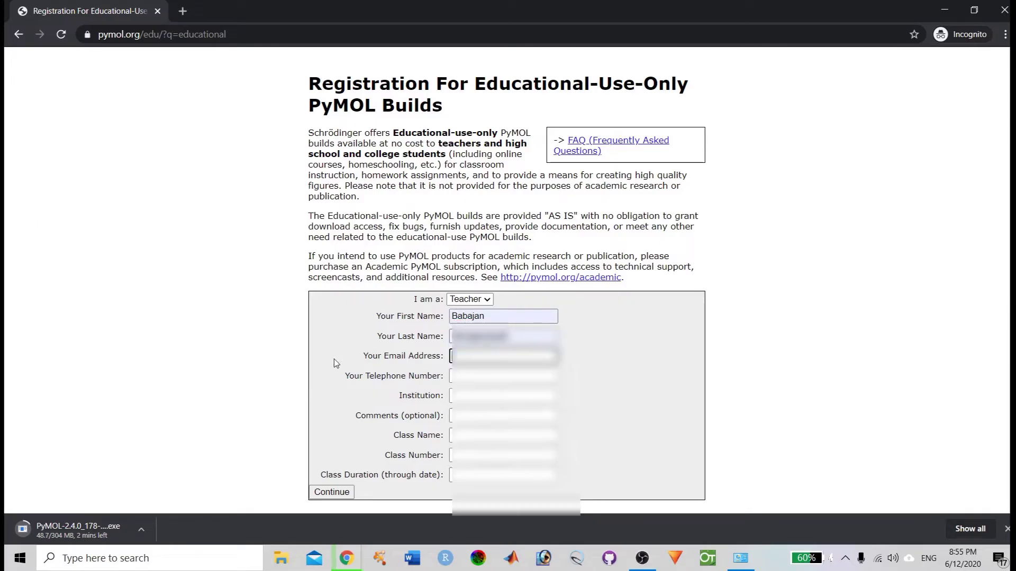
click(497, 381)
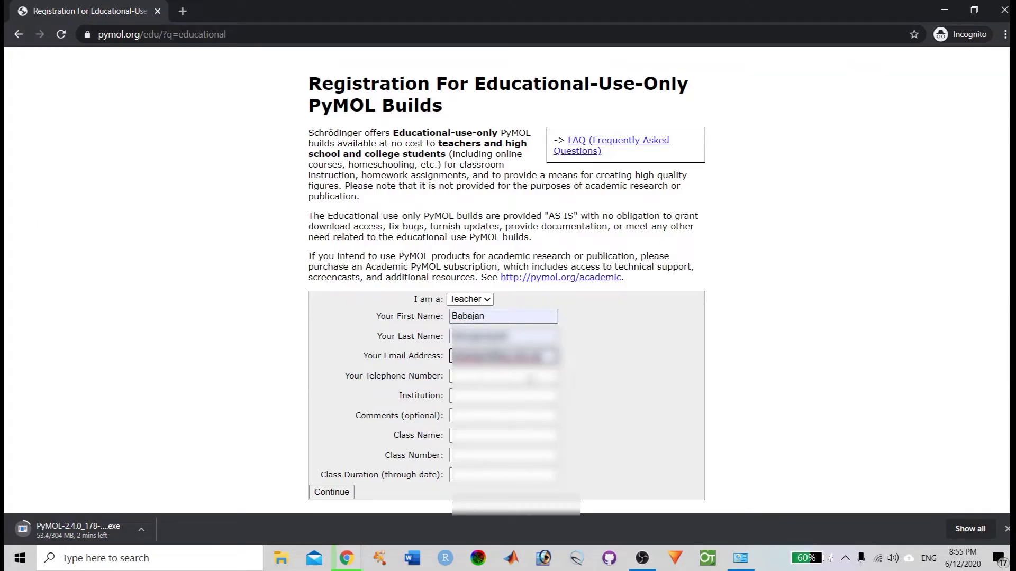
- Fill in the registrant's telephone number and institution on the registration form
click(503, 376)
click(487, 400)
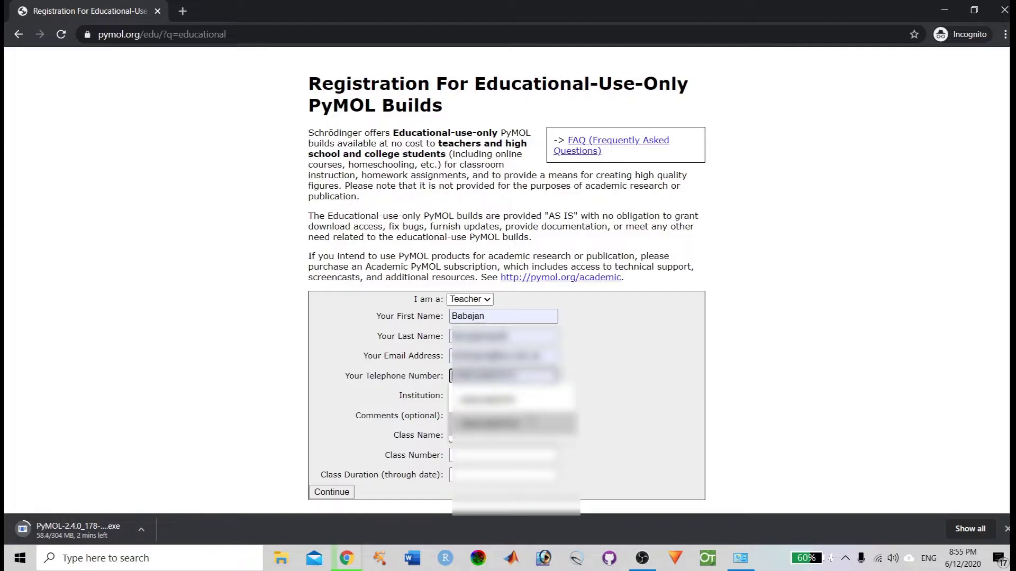
click(503, 396)
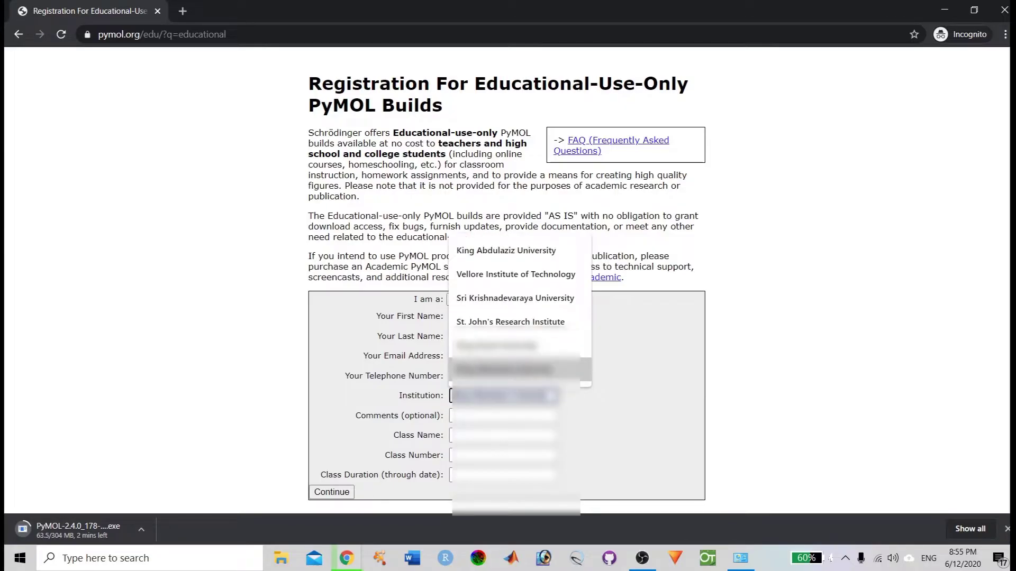
click(508, 371)
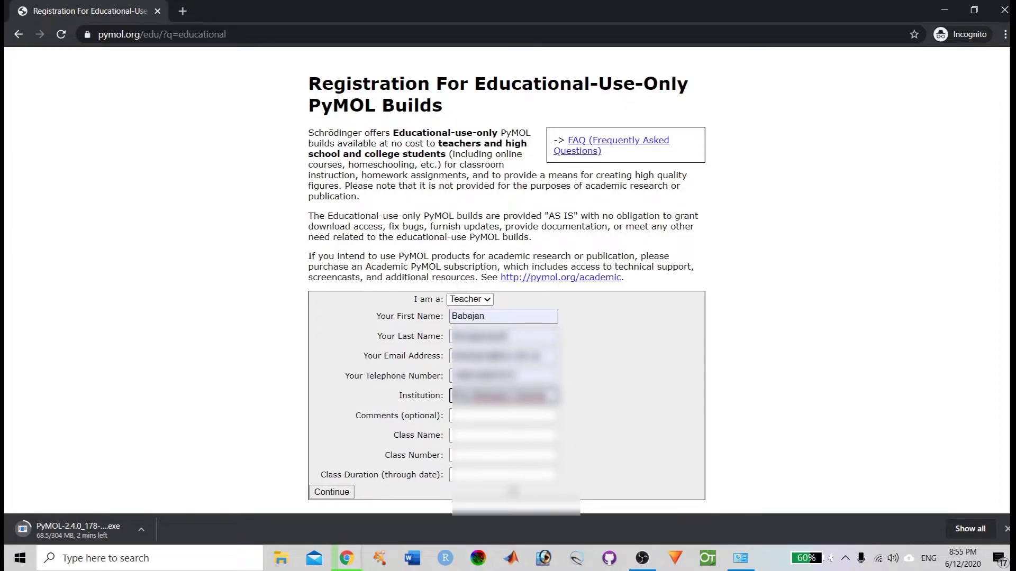
- Enter the class name in the registration form and submit the registration
click(502, 435)
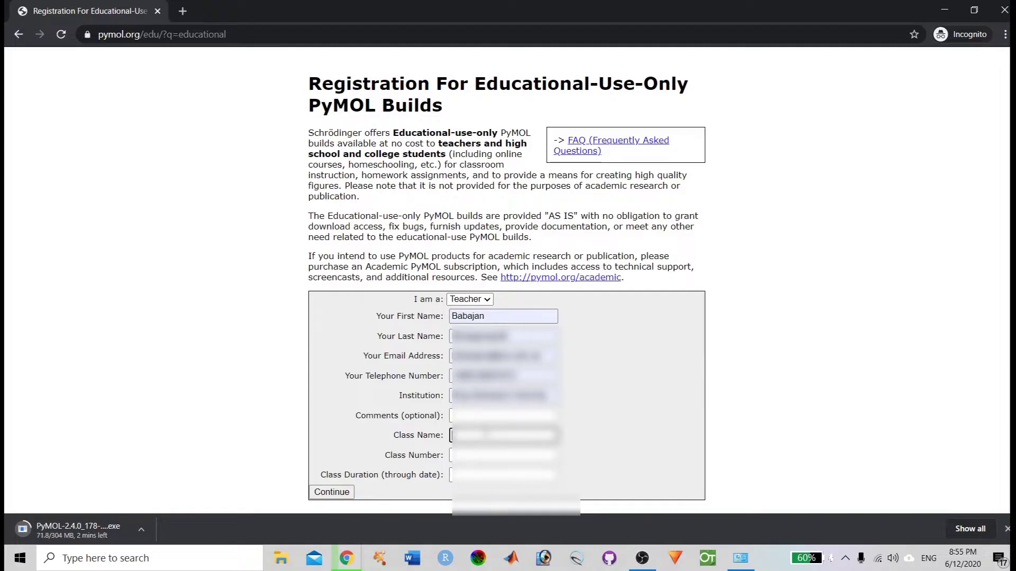
text(Chemistry)
key(Tab)
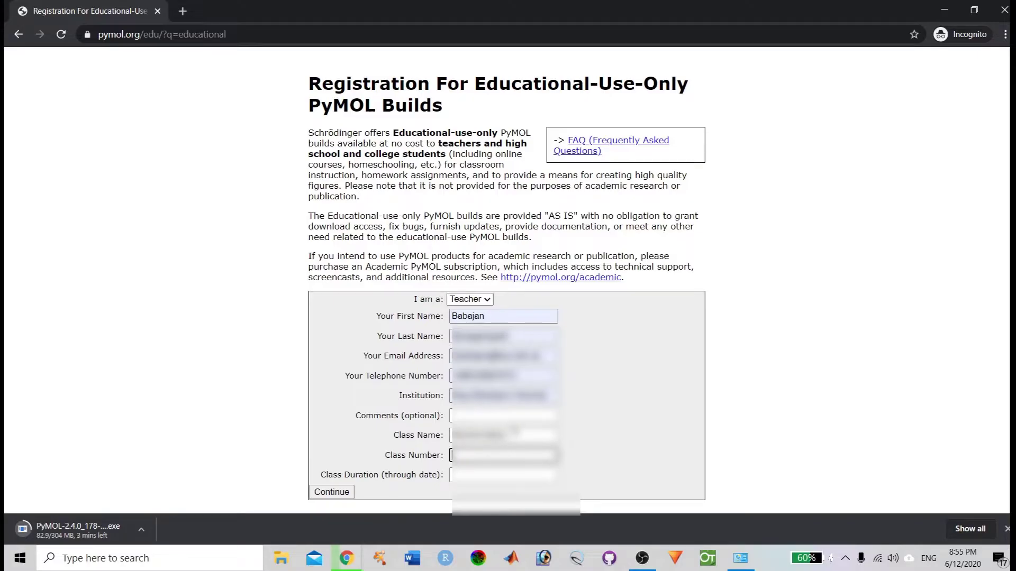
click(323, 493)
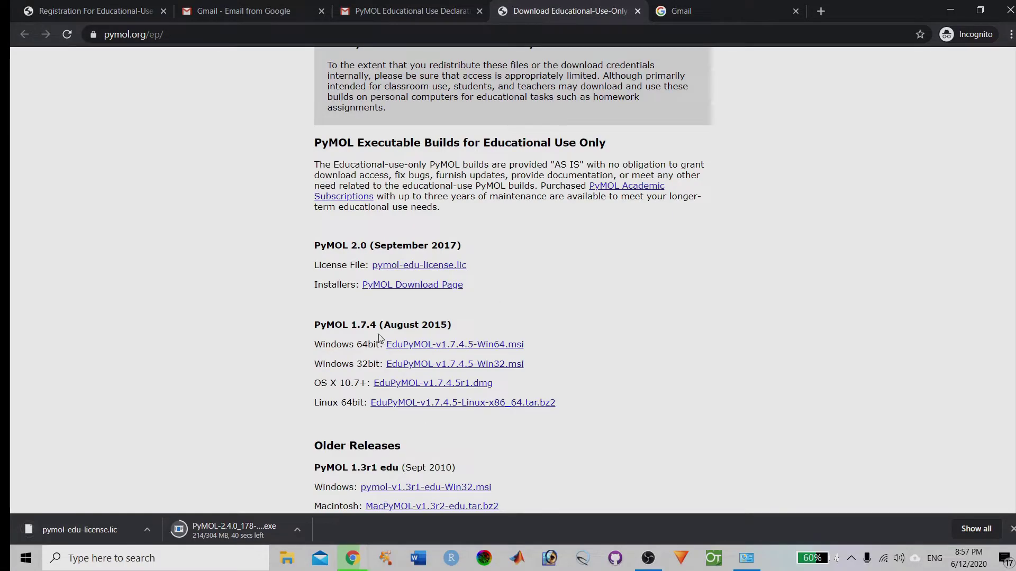
- Sign in to the educational-use download page and download the PyMOL 2.0 license file pymol-edu-license.lic
scroll(344, 420, down, 3)
scroll(379, 374, down, 1)
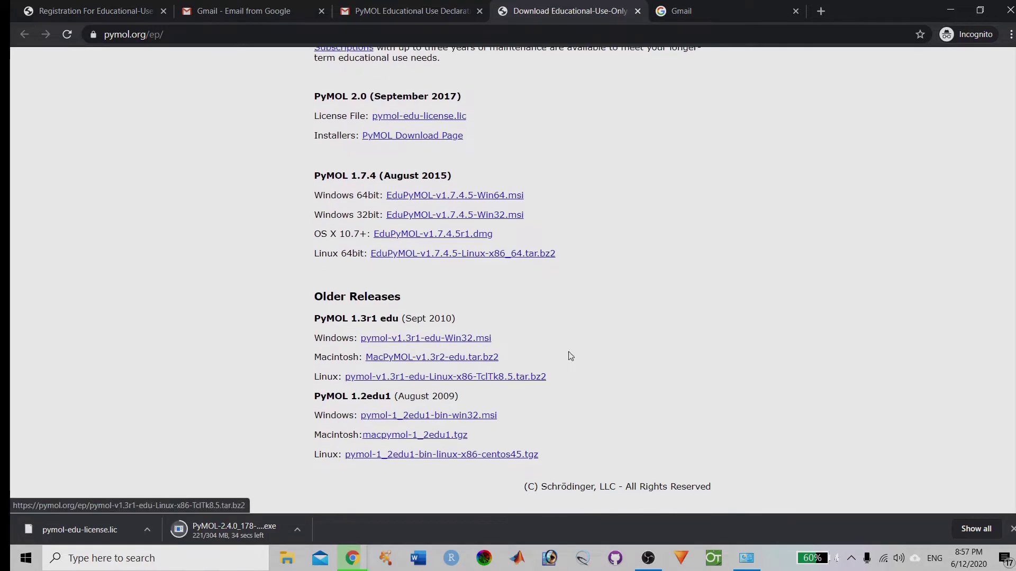
scroll(559, 243, up, 3)
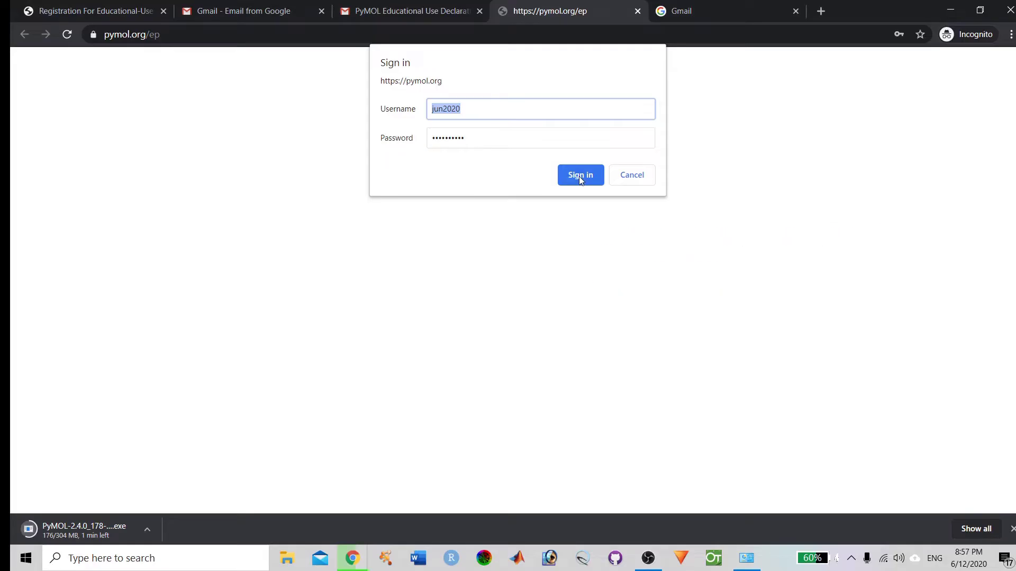
click(580, 174)
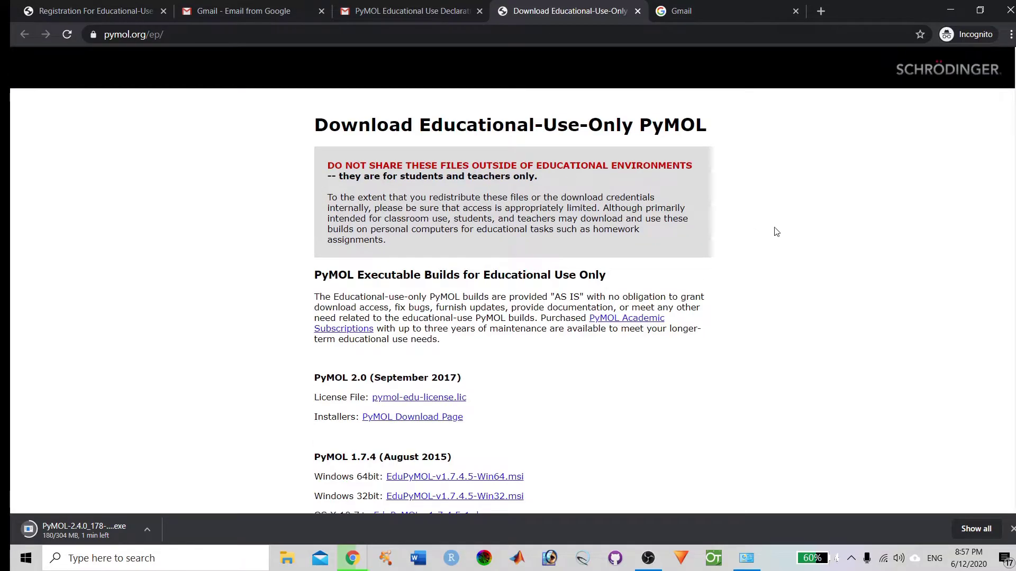
scroll(782, 248, down, 2)
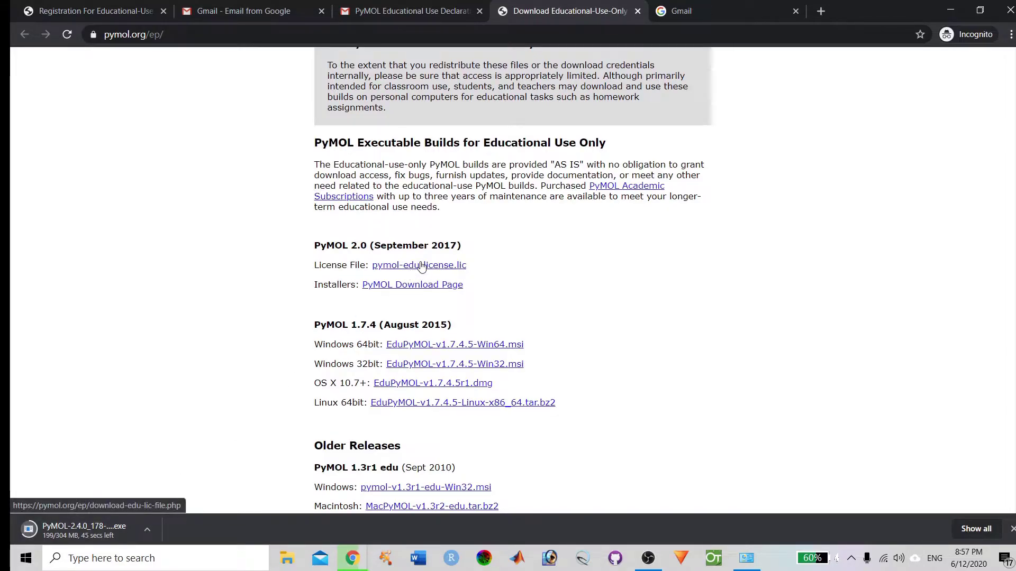
click(423, 265)
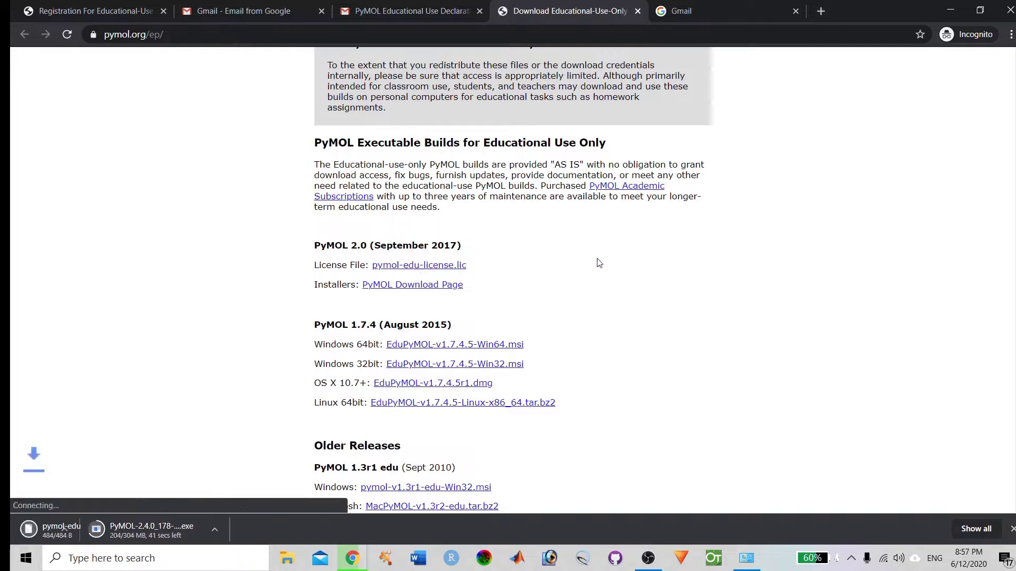
- Run the downloaded PyMOL 2.4.0 Windows installer
scroll(598, 263, down, 1)
click(298, 534)
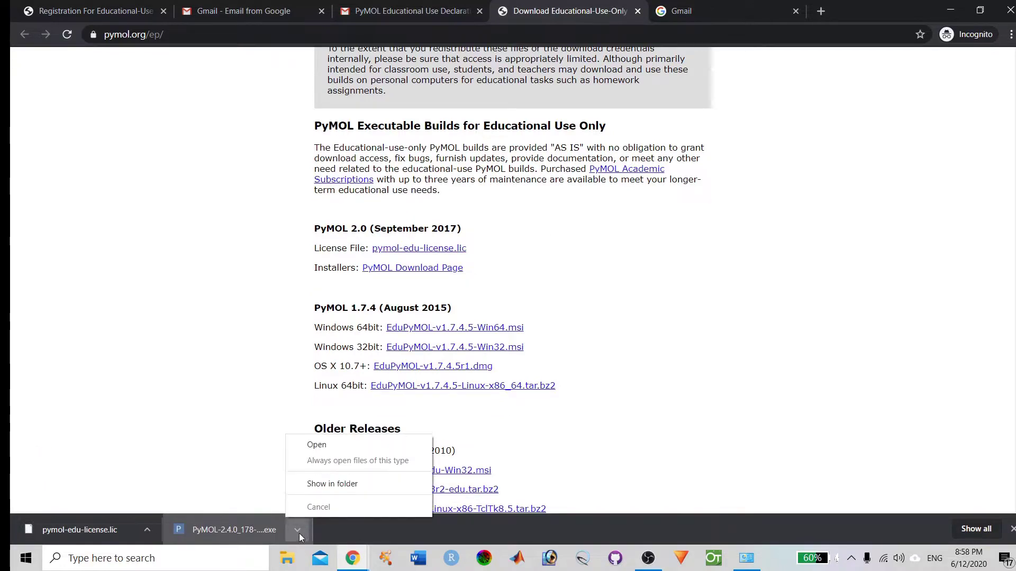
click(335, 450)
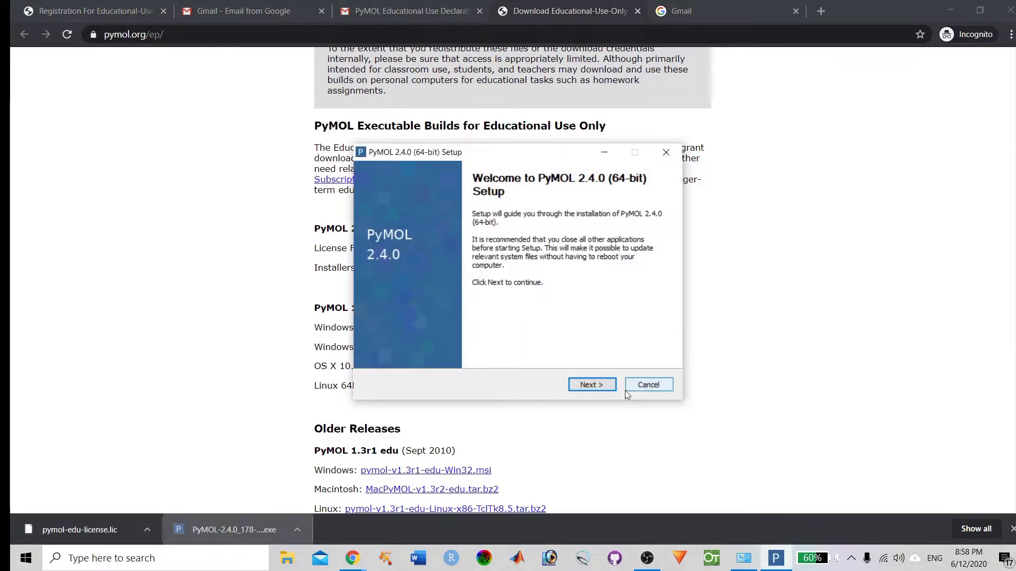
- Install PyMOL 2.4.0 (64-bit) for Just Me, leaving both advanced options disabled, and finish the setup
click(587, 385)
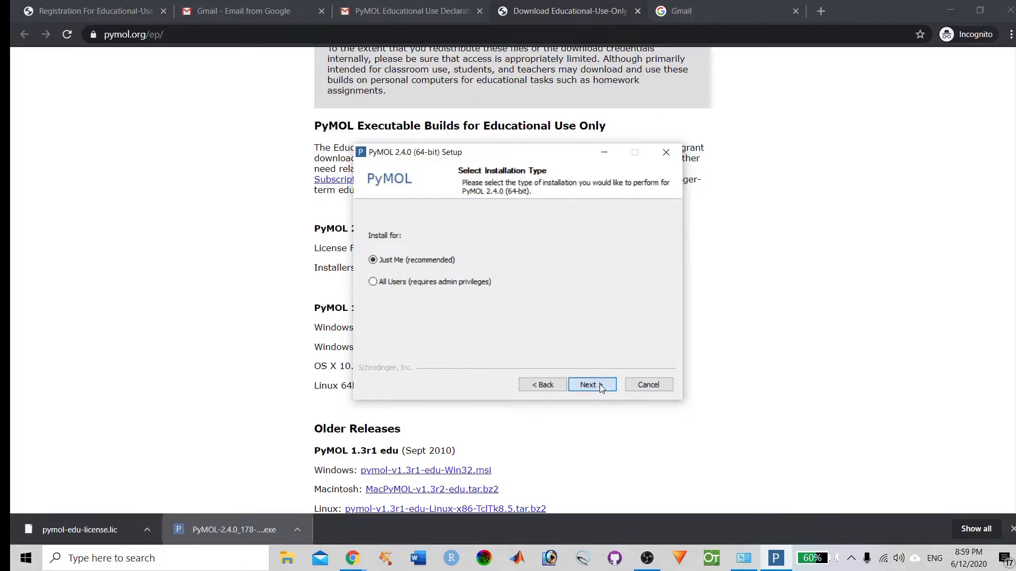
click(601, 386)
click(602, 383)
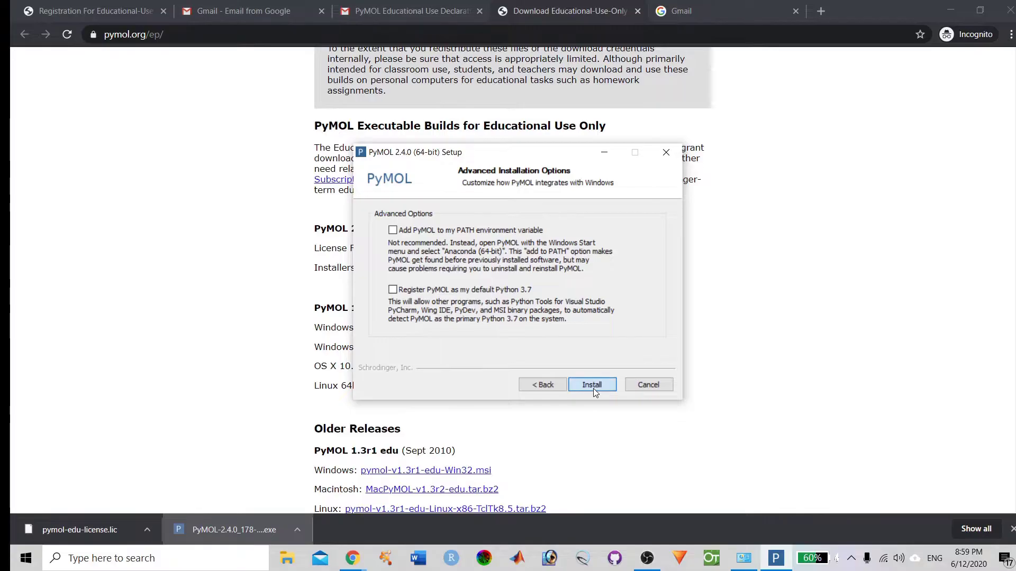
click(587, 389)
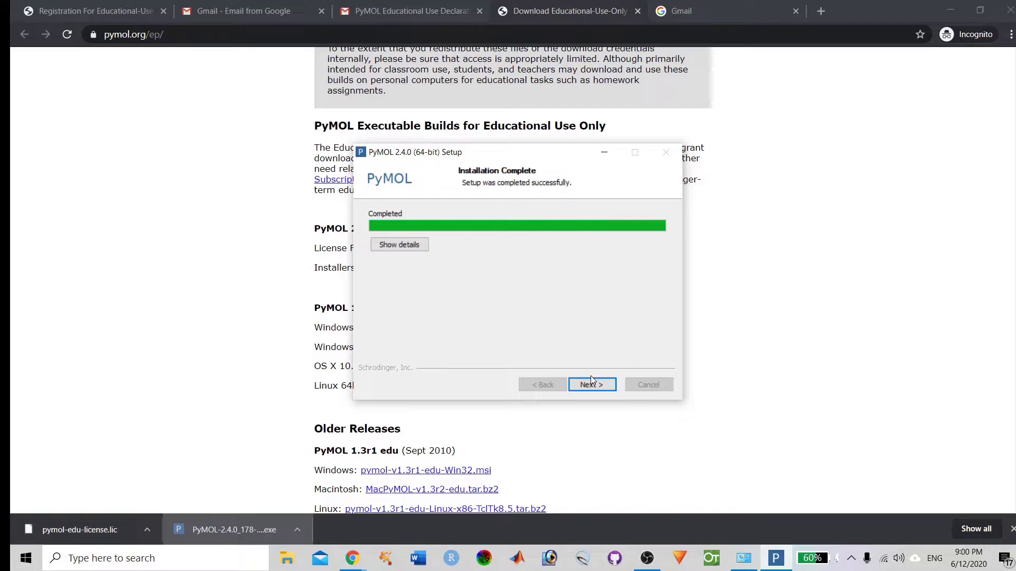
click(592, 382)
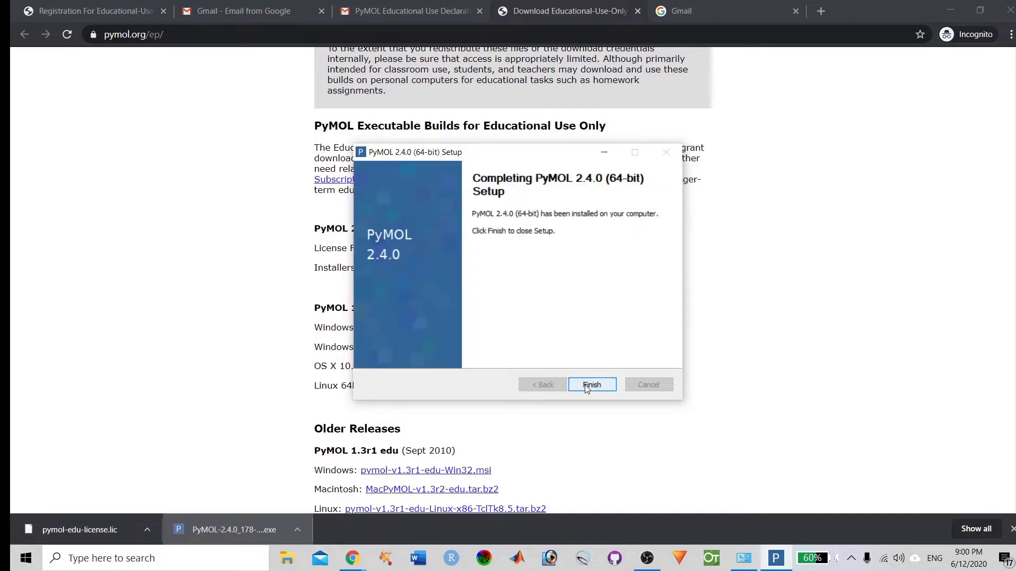
click(591, 385)
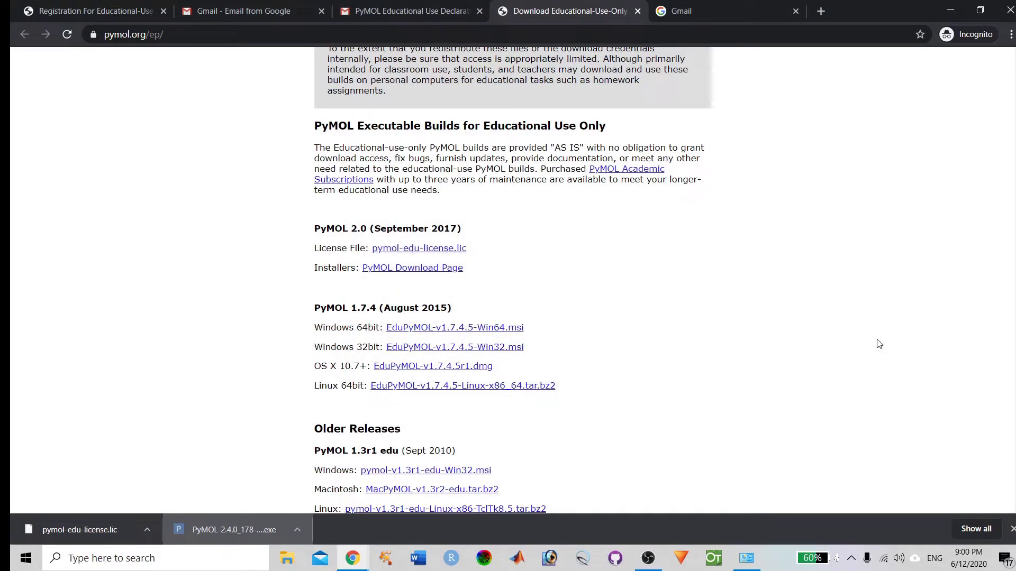
- Launch the newly installed PyMOL application
key(super)
text(pymo)
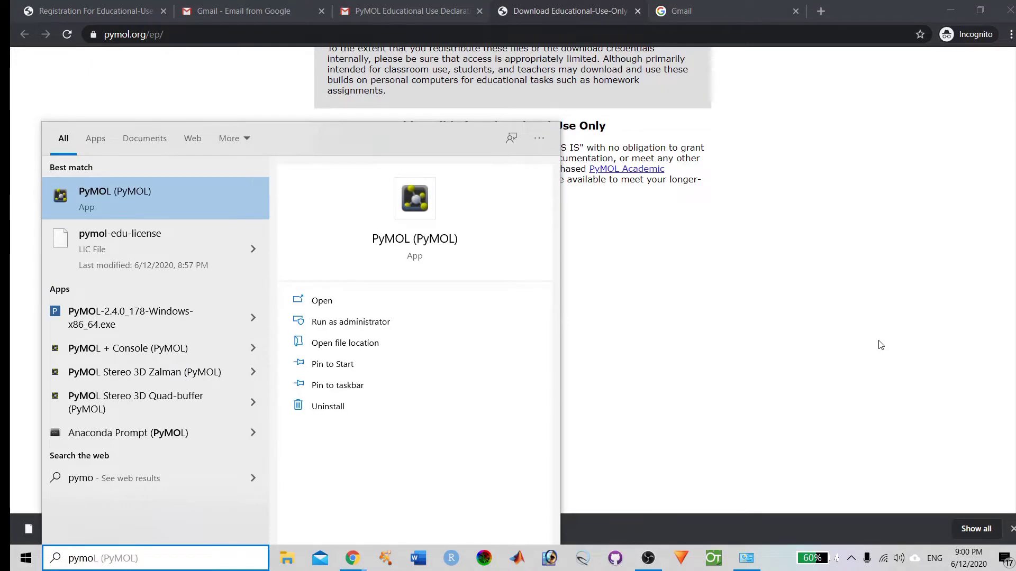
key(Escape)
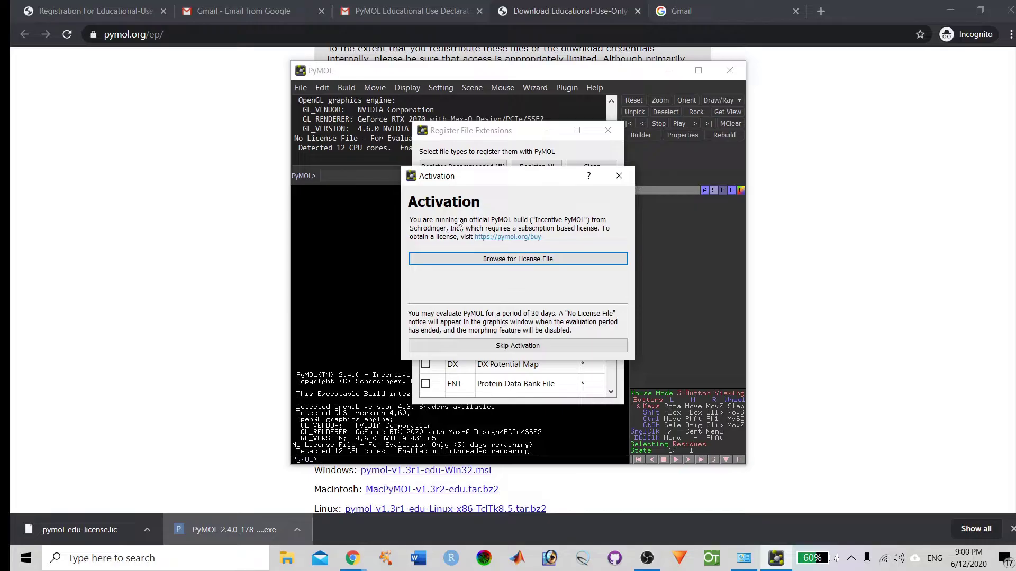
- Activate PyMOL with the license file pymol-edu-license.lic from the Downloads folder
click(508, 259)
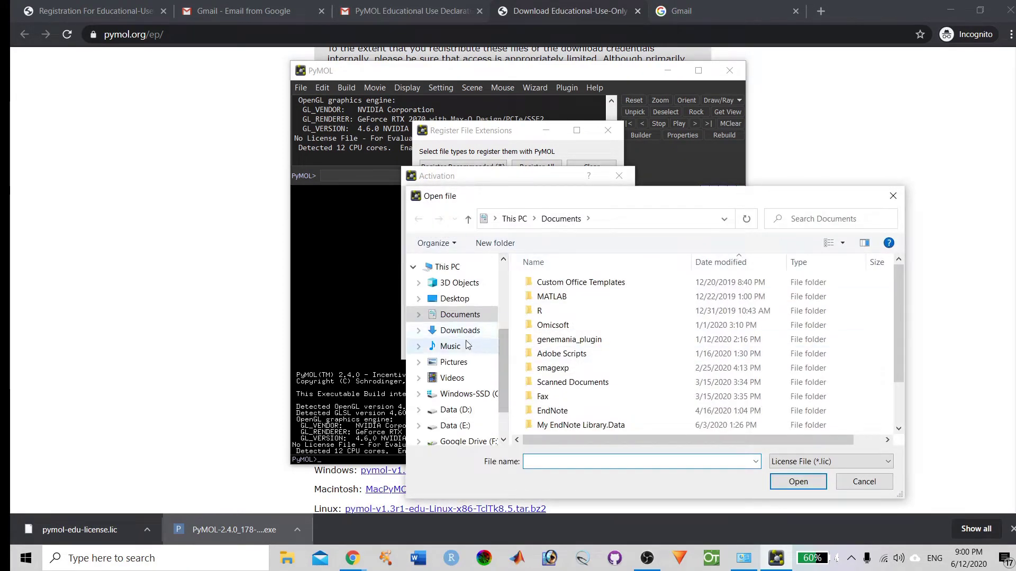
click(455, 330)
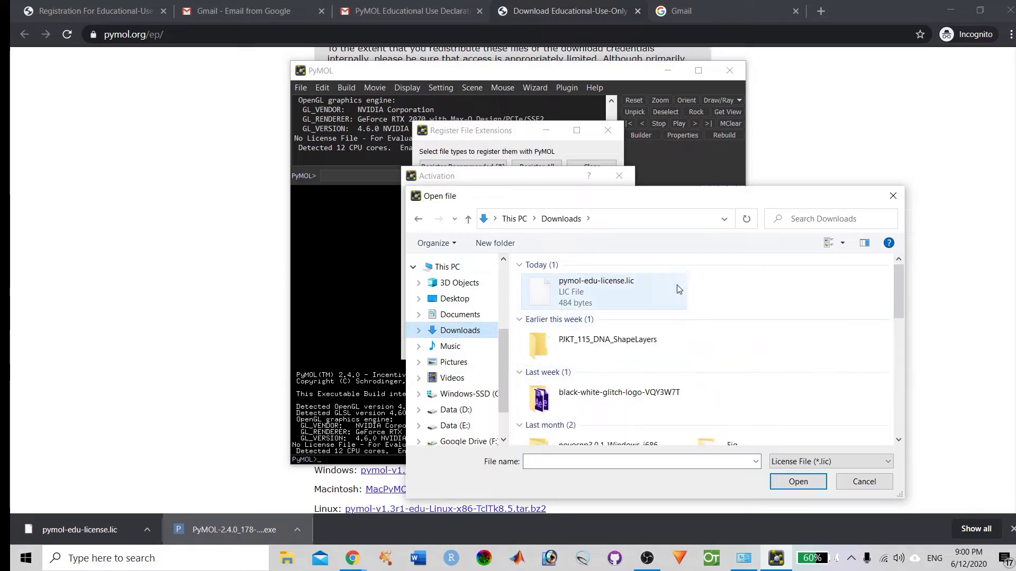
click(677, 290)
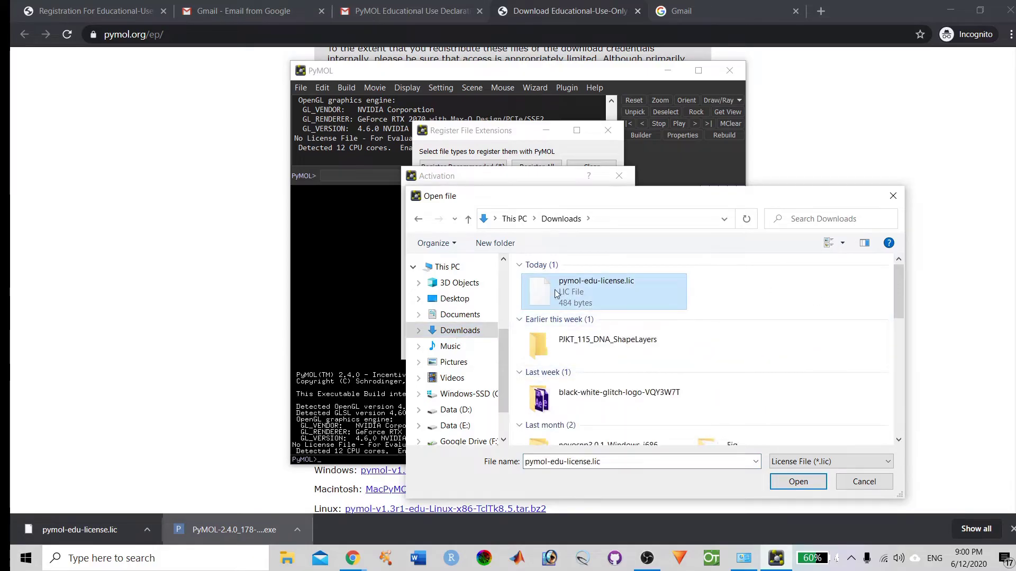
double_click(590, 297)
click(808, 488)
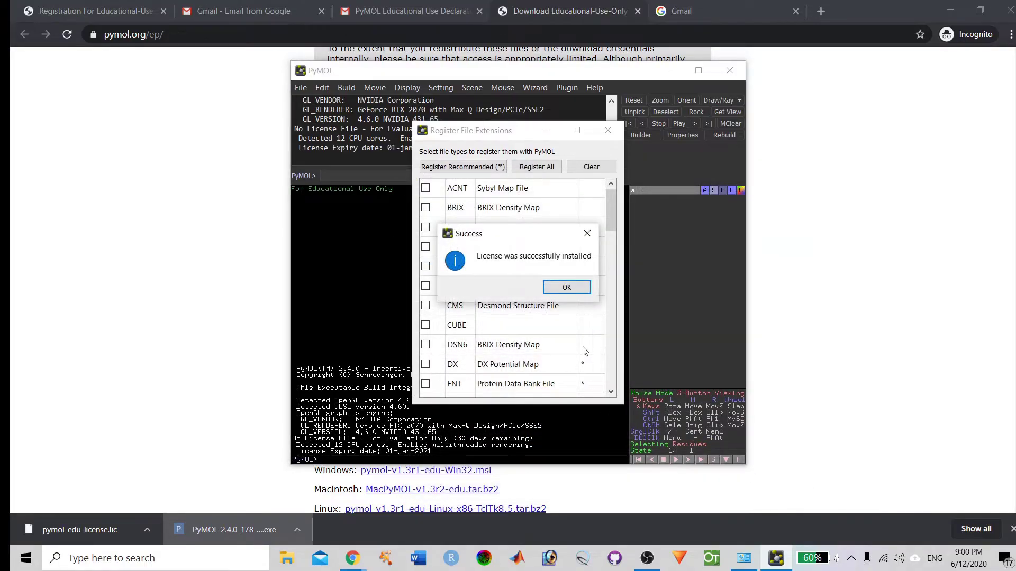
click(570, 290)
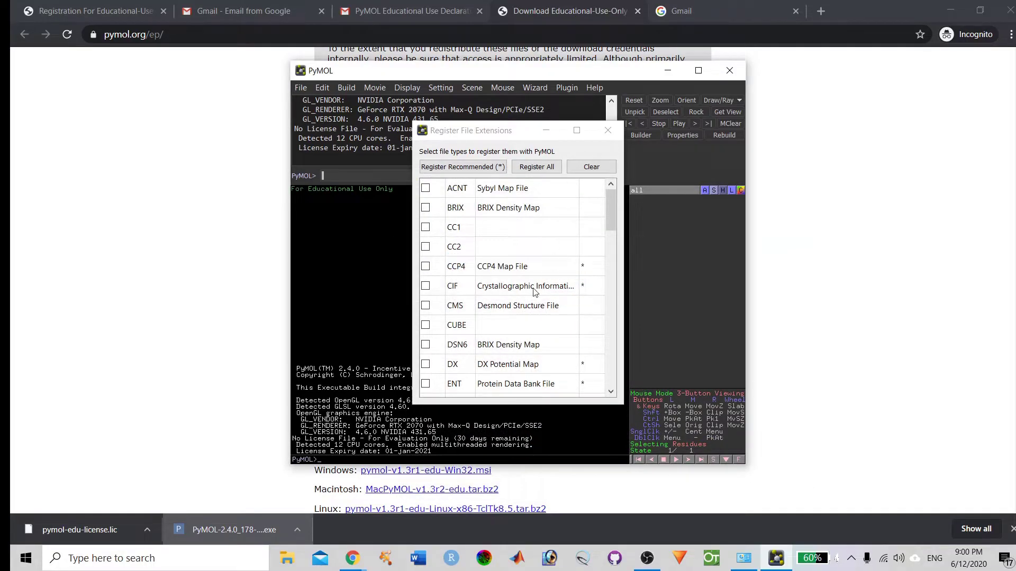
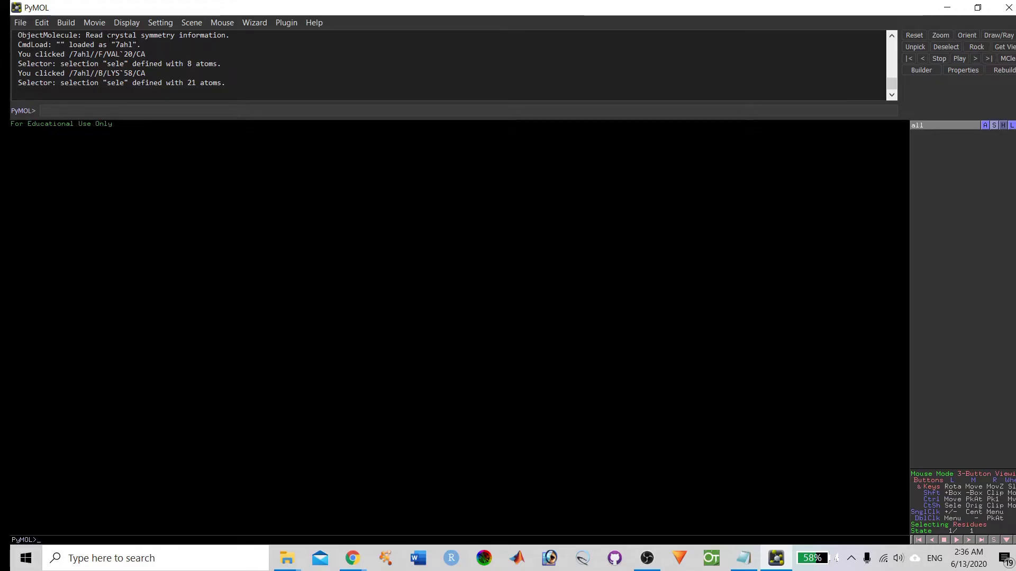
- Look over the file commands, including the PDB download dialog, the image export formats and the reinitialize options
click(19, 24)
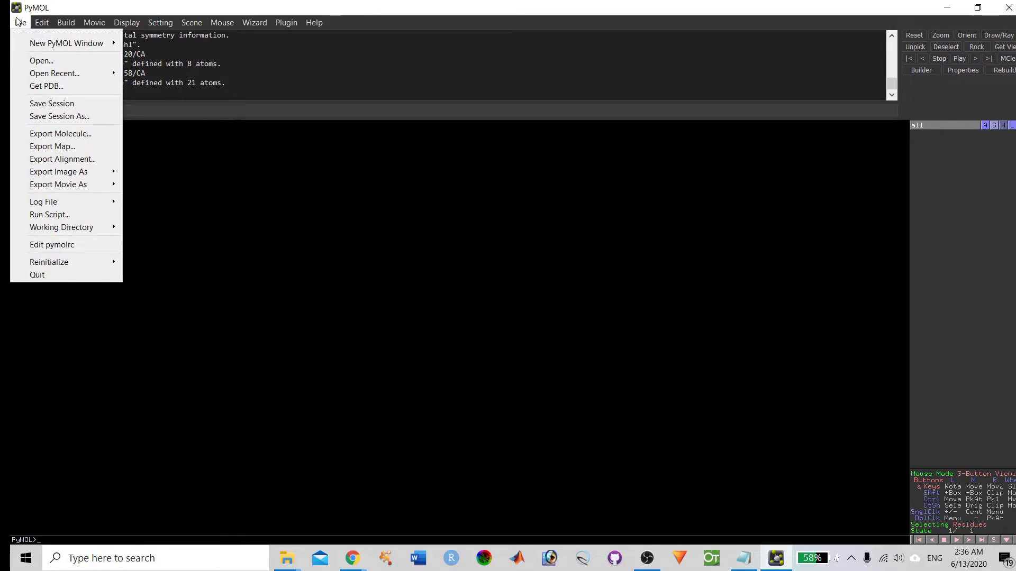
click(73, 90)
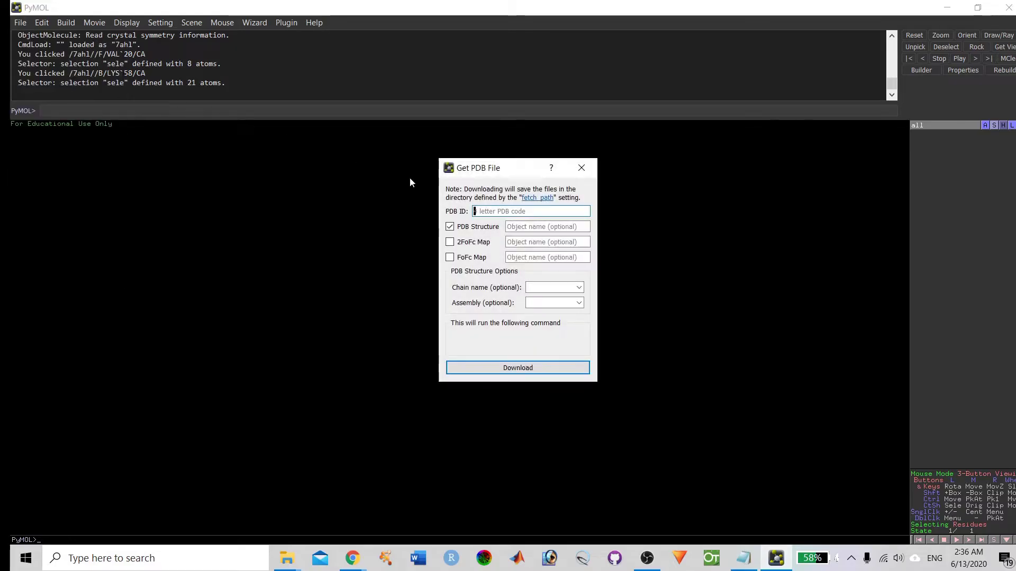
click(581, 169)
click(20, 24)
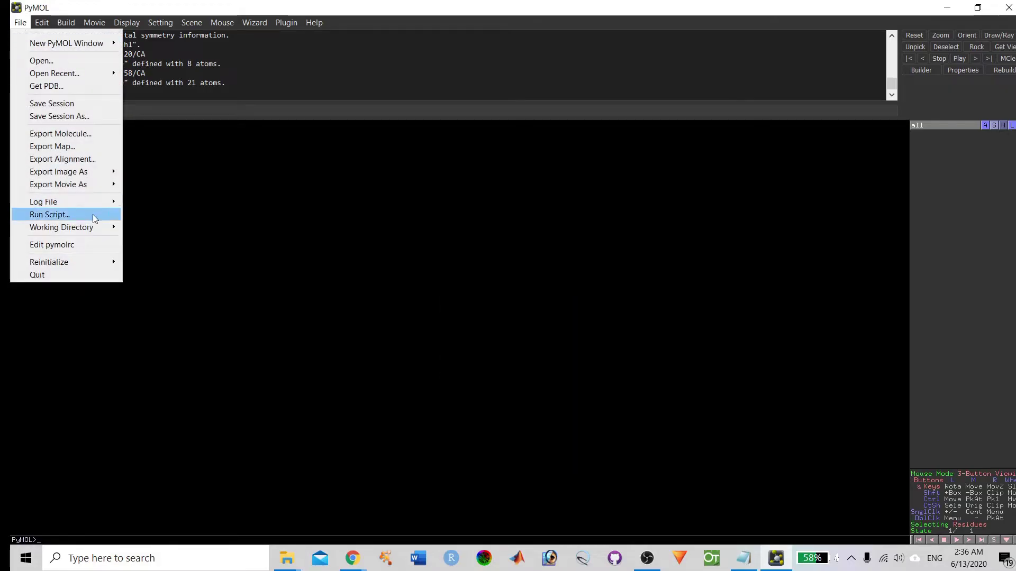
mouse_move(99, 176)
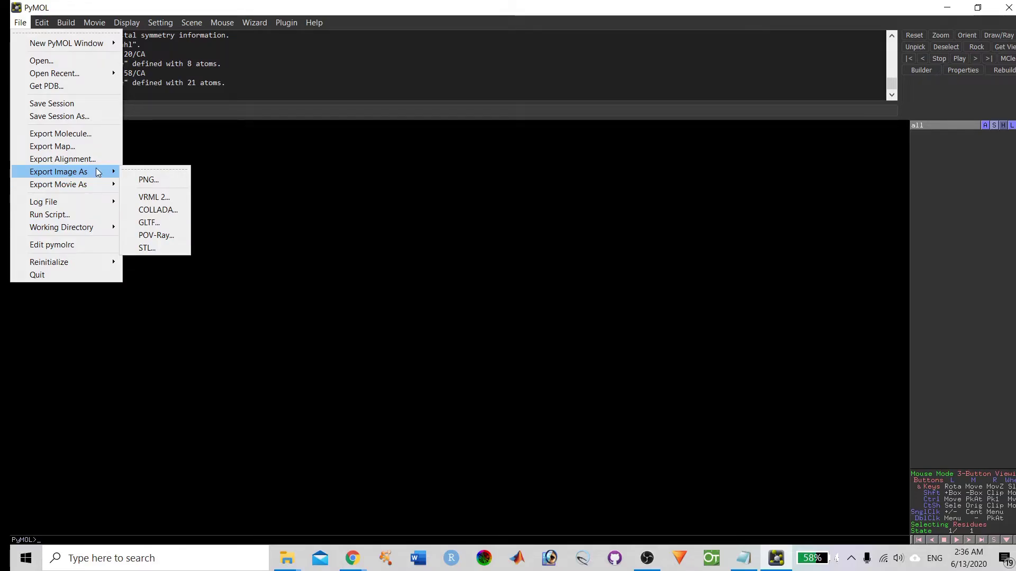
mouse_move(78, 263)
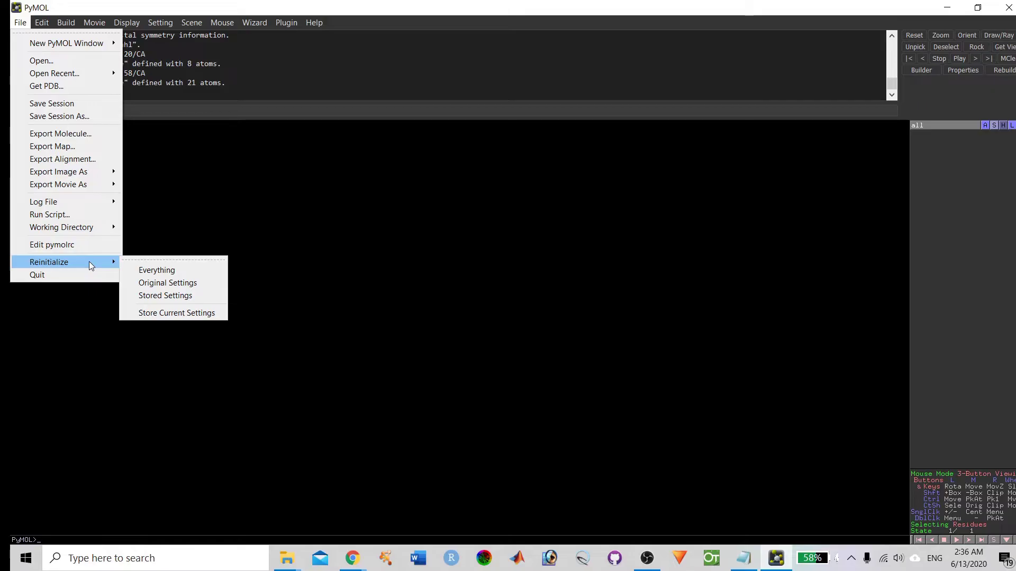
click(179, 164)
- Build an alanine residue in the empty scene and attach a leucine residue to it
click(43, 23)
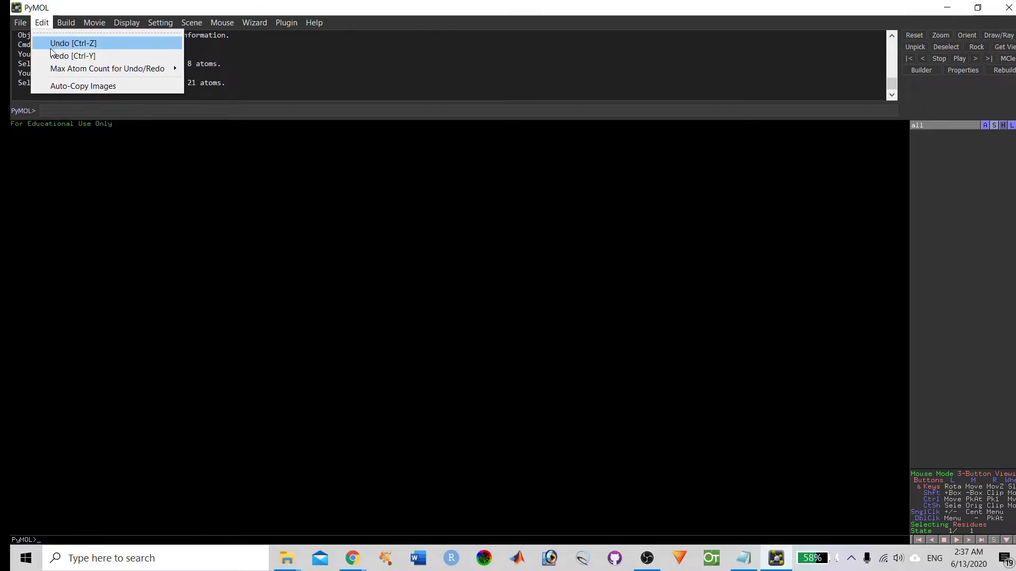
mouse_move(60, 26)
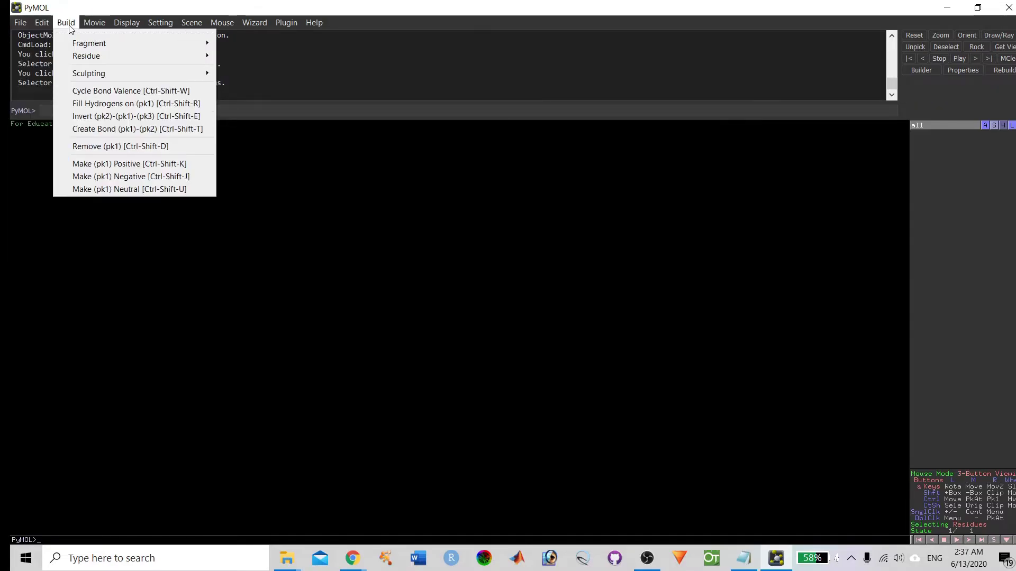
mouse_move(74, 53)
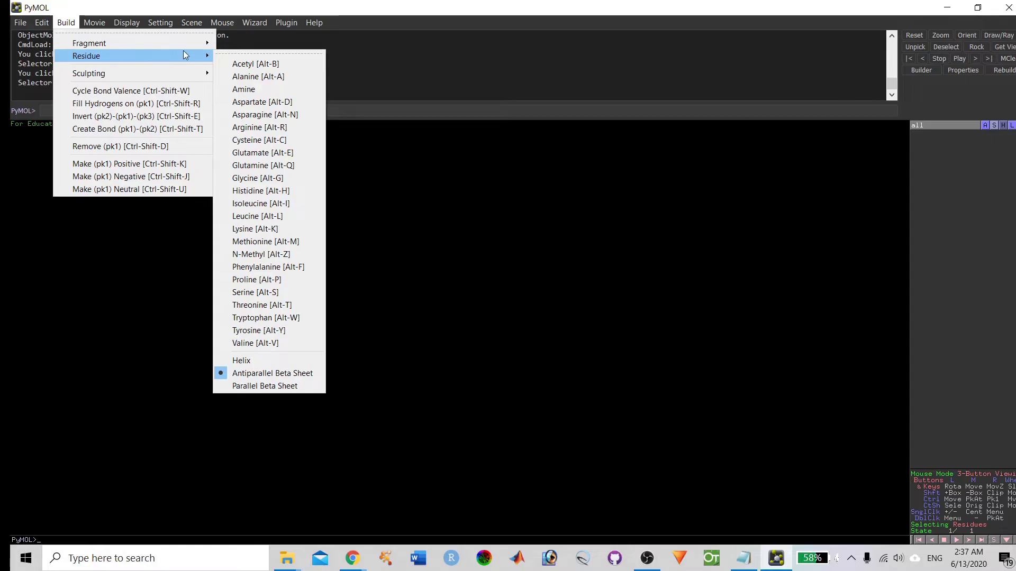
click(249, 76)
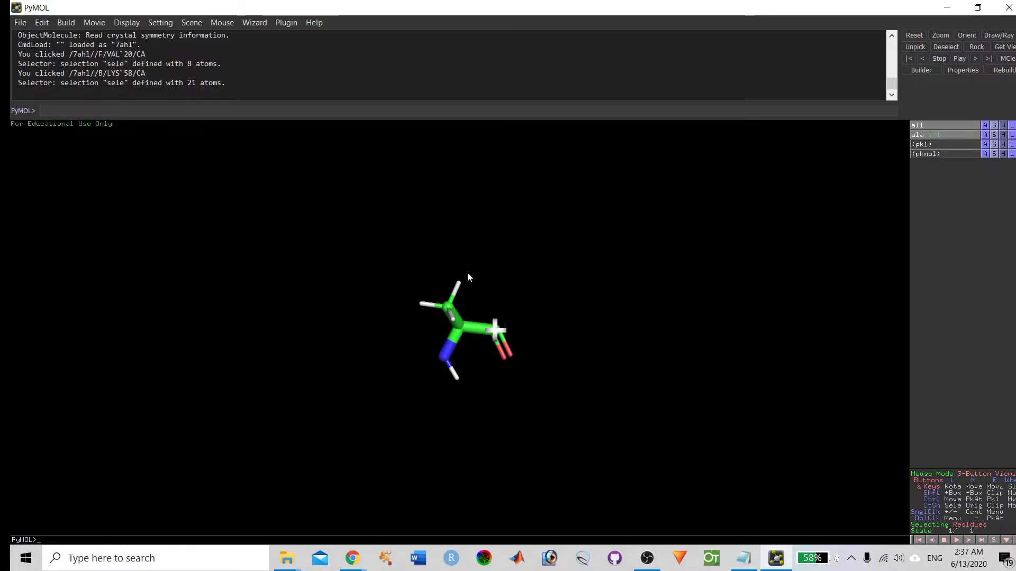
click(67, 22)
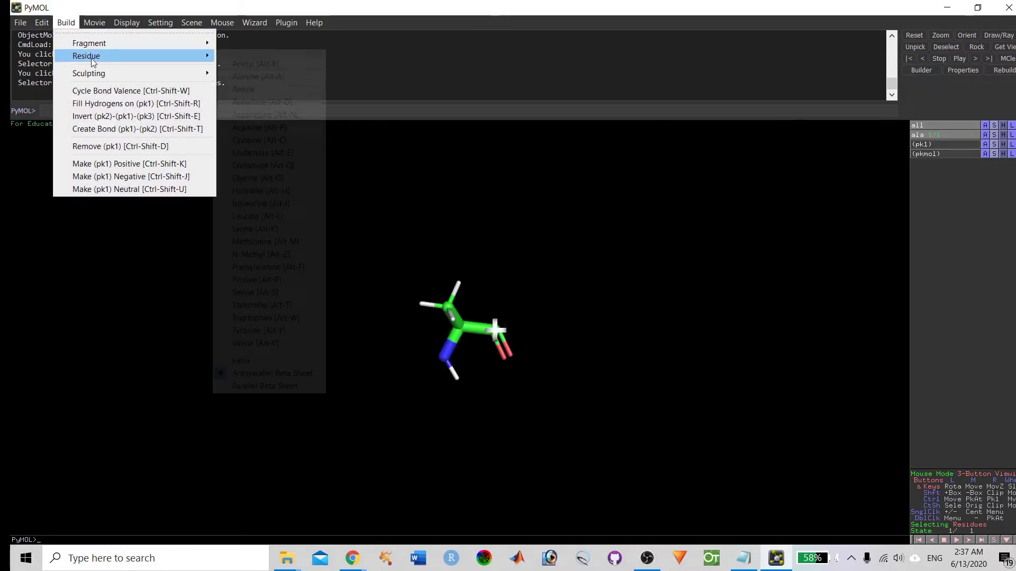
click(276, 215)
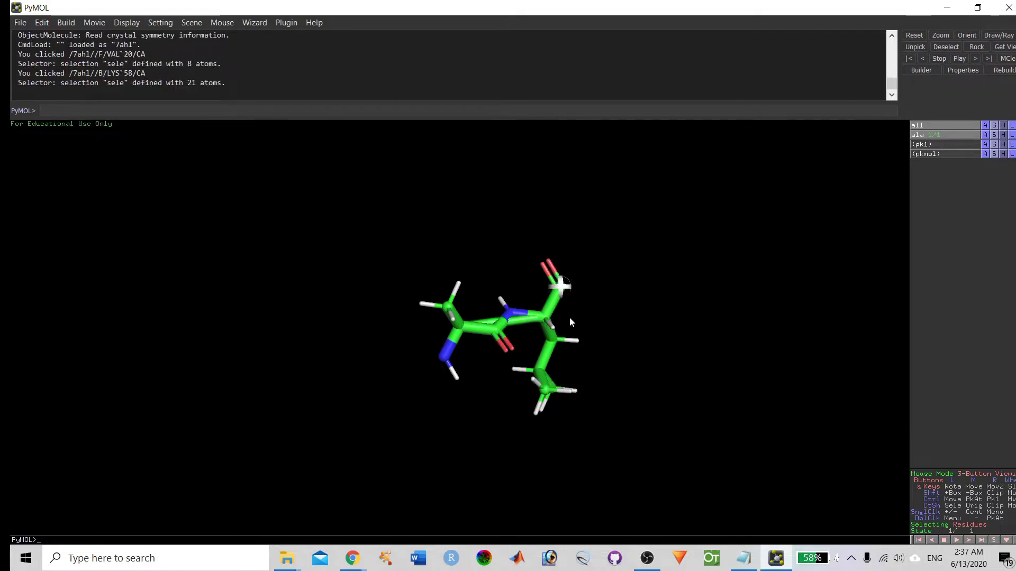
drag(618, 322, 582, 263)
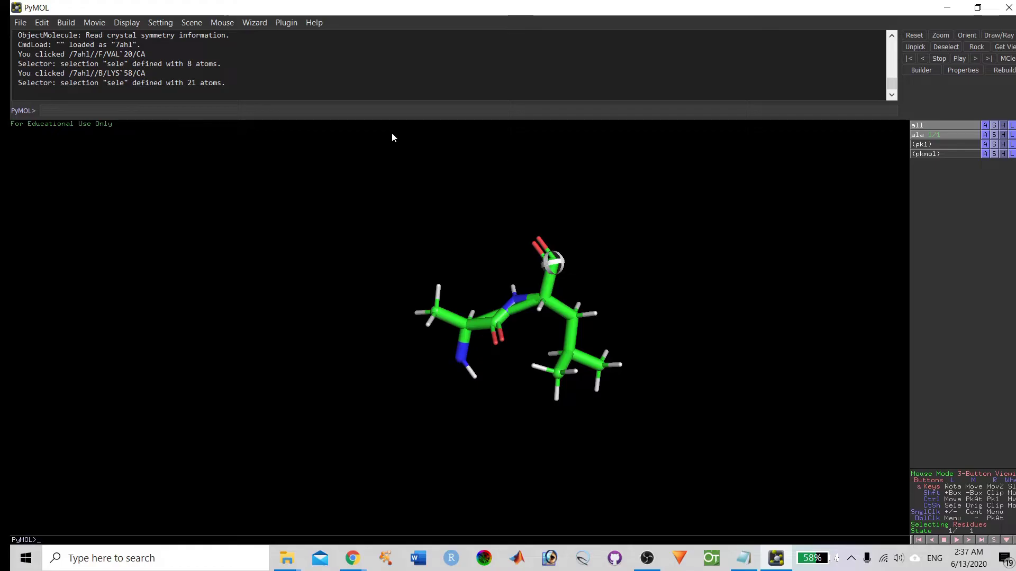
- Reinitialize everything to clear the built peptide from the session
click(20, 22)
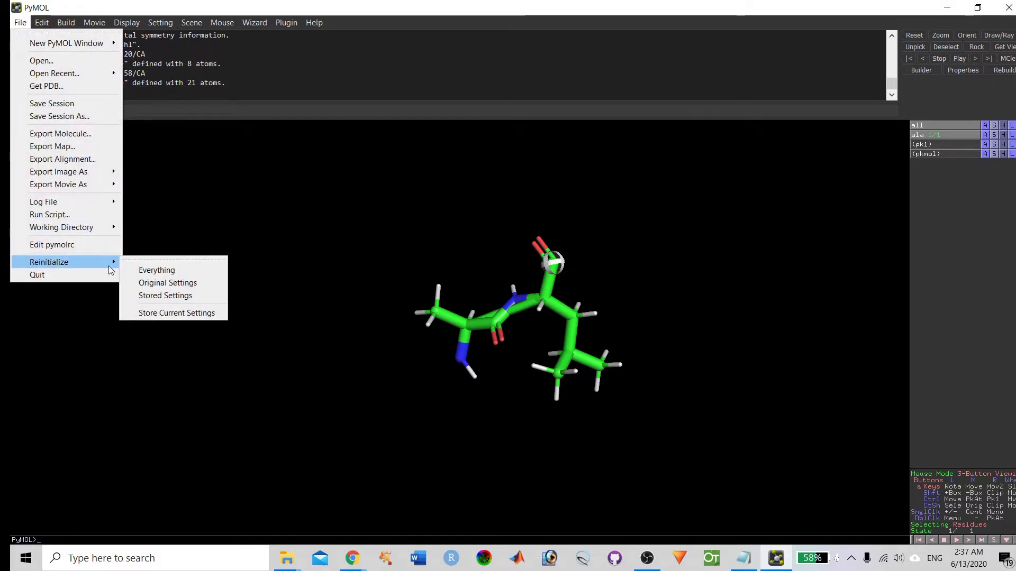
click(153, 270)
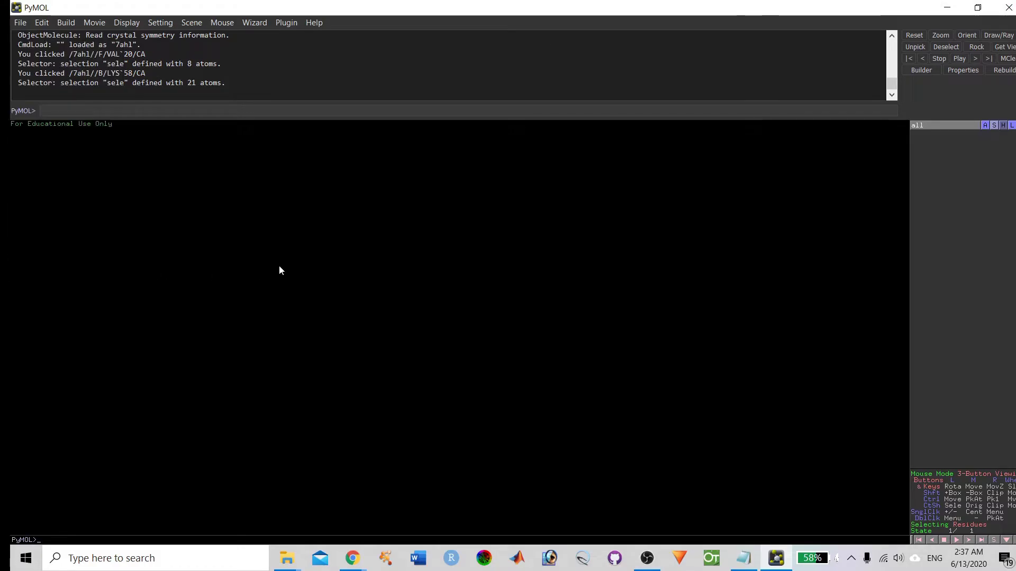
- Look over the available movie, display, scene, mouse, plugin and help commands
click(42, 22)
mouse_move(62, 23)
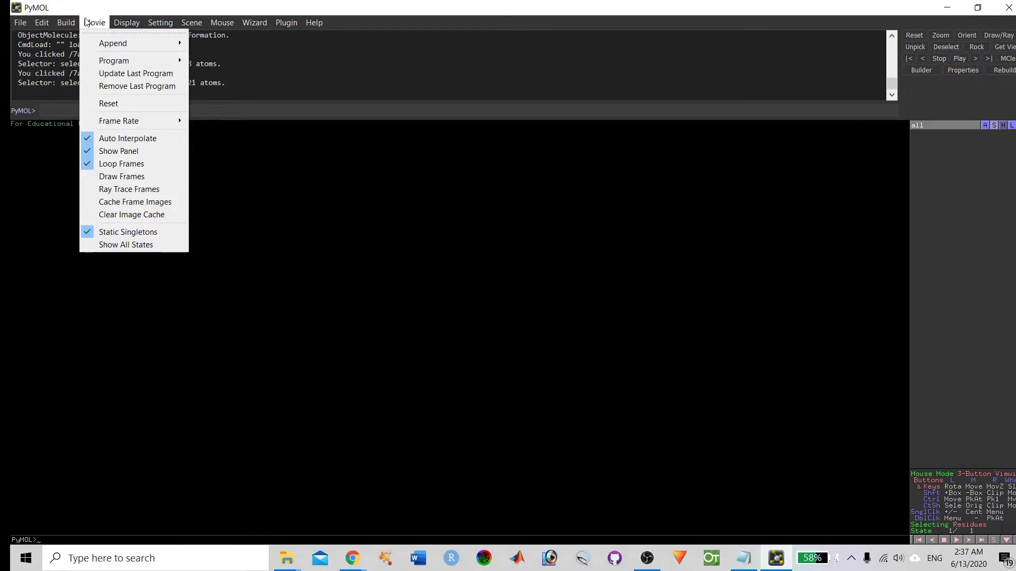
mouse_move(122, 23)
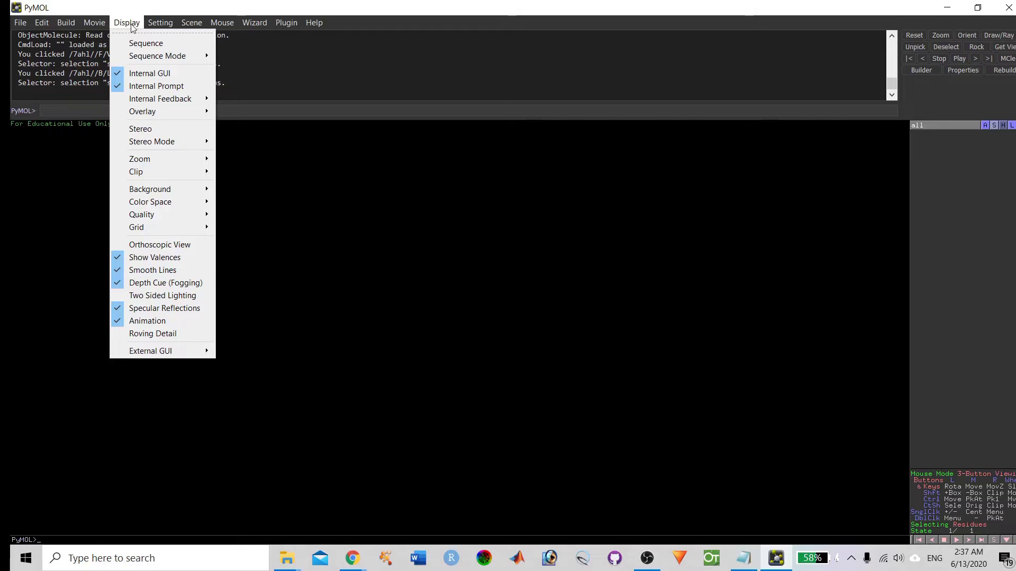
mouse_move(157, 27)
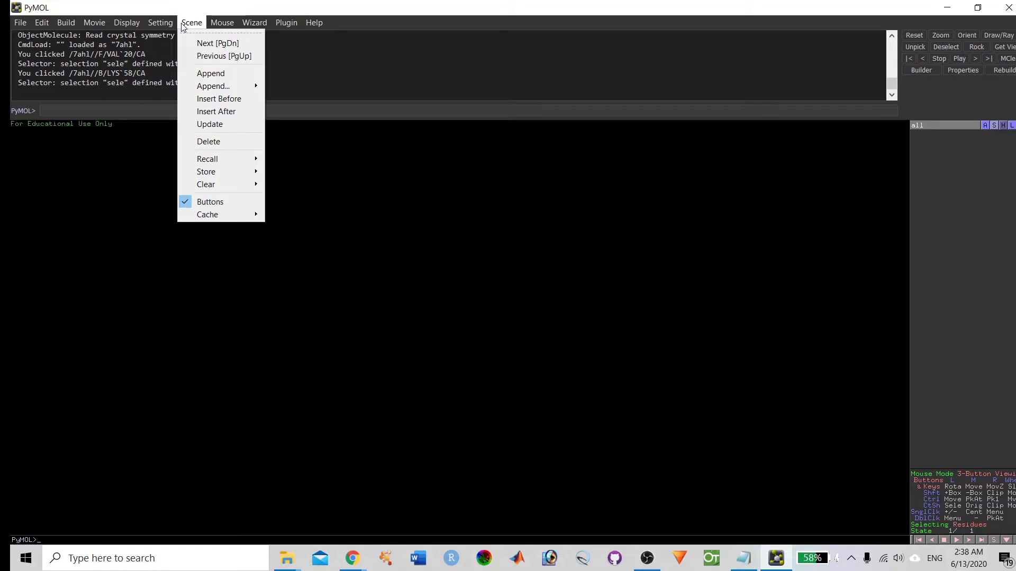
mouse_move(222, 25)
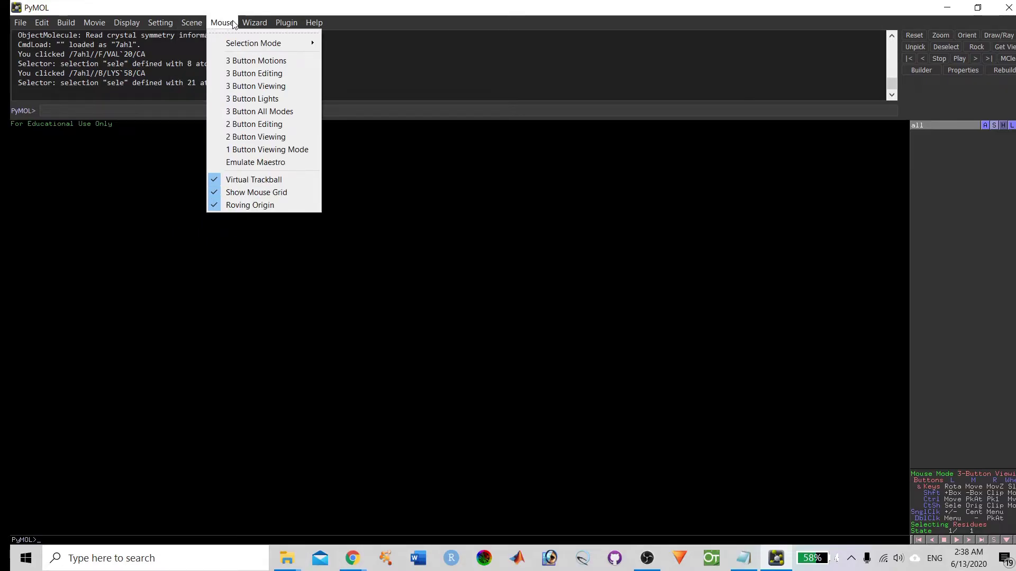
mouse_move(285, 25)
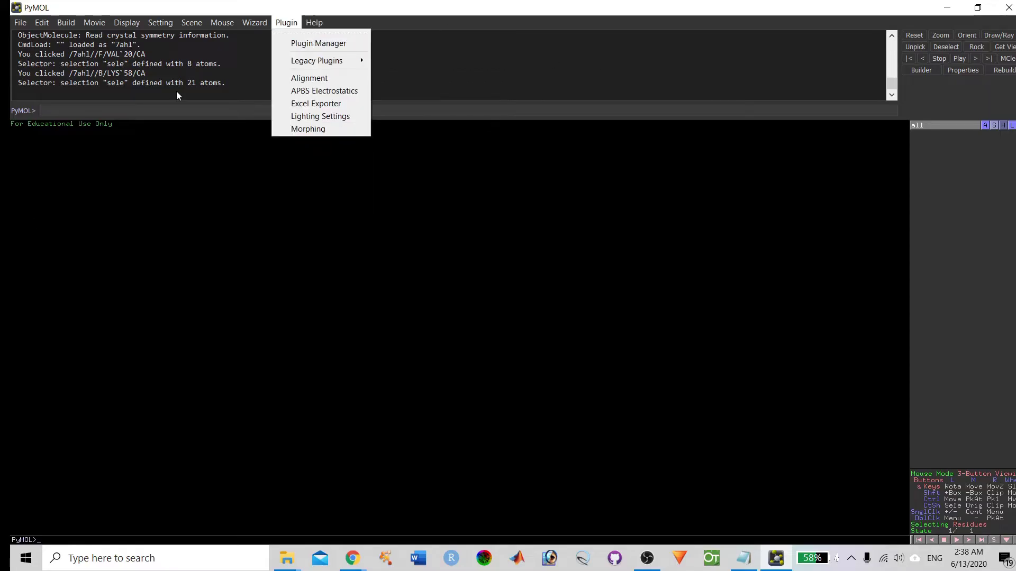
mouse_move(320, 24)
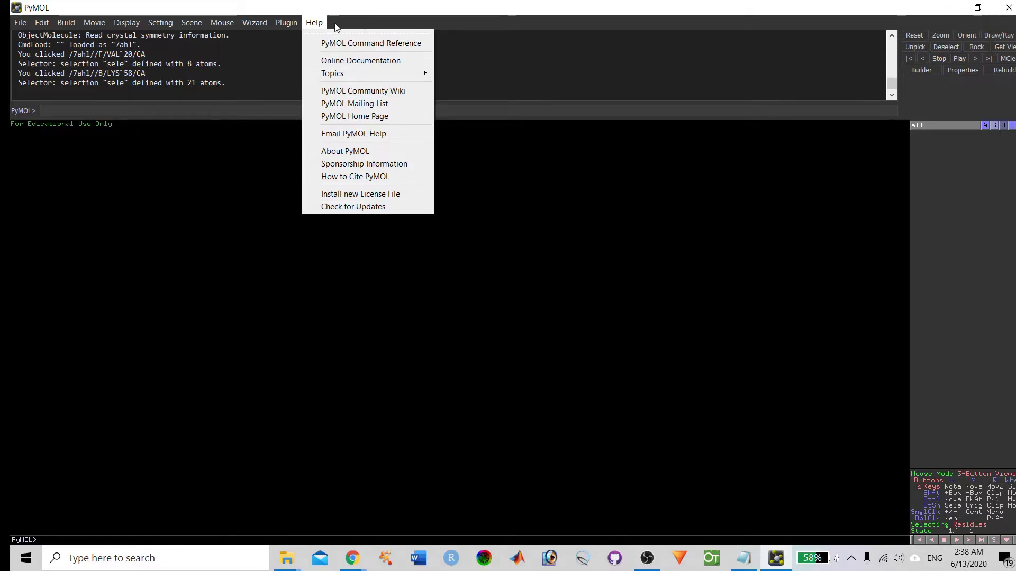
click(622, 100)
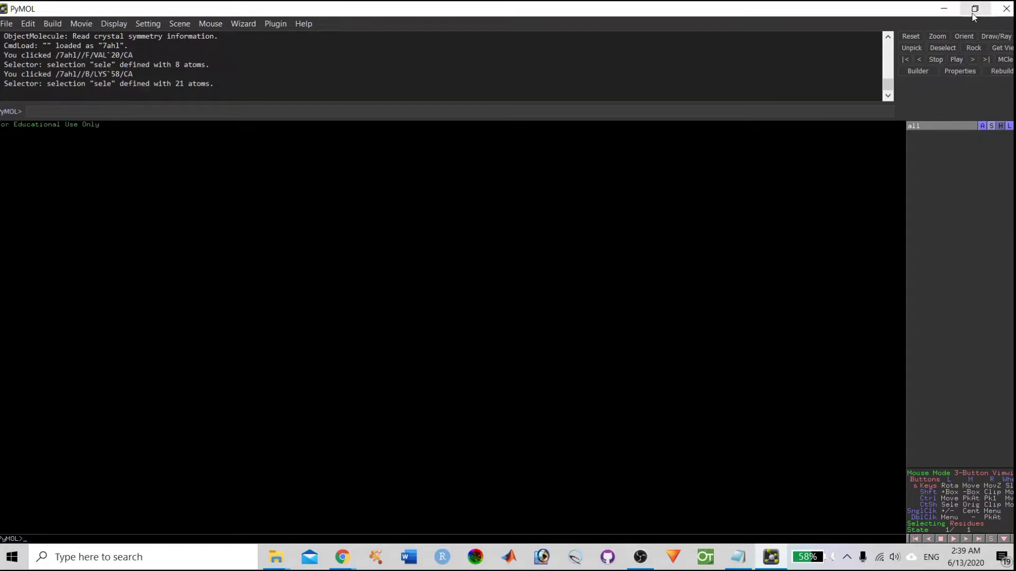
key(alt)
click(982, 129)
click(1000, 130)
click(1009, 127)
- Load the 1gtf.pdb structure file from the Desktop
click(5, 24)
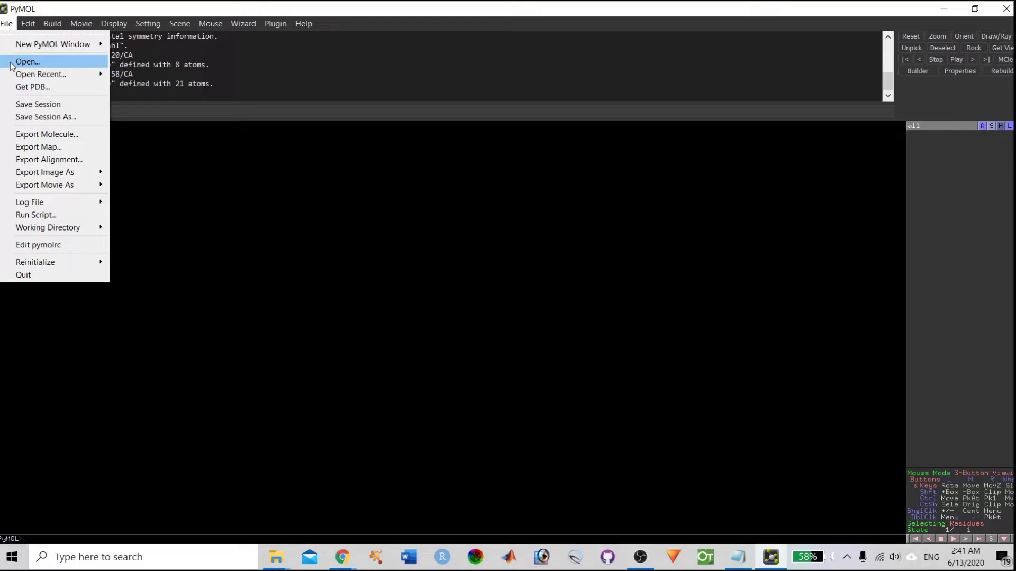
click(26, 61)
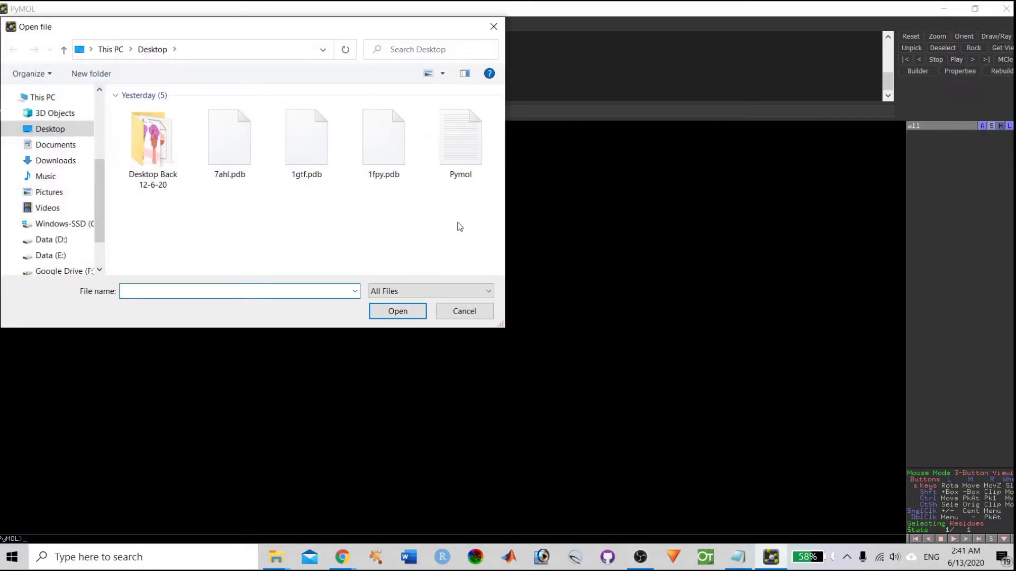
drag(416, 212, 256, 169)
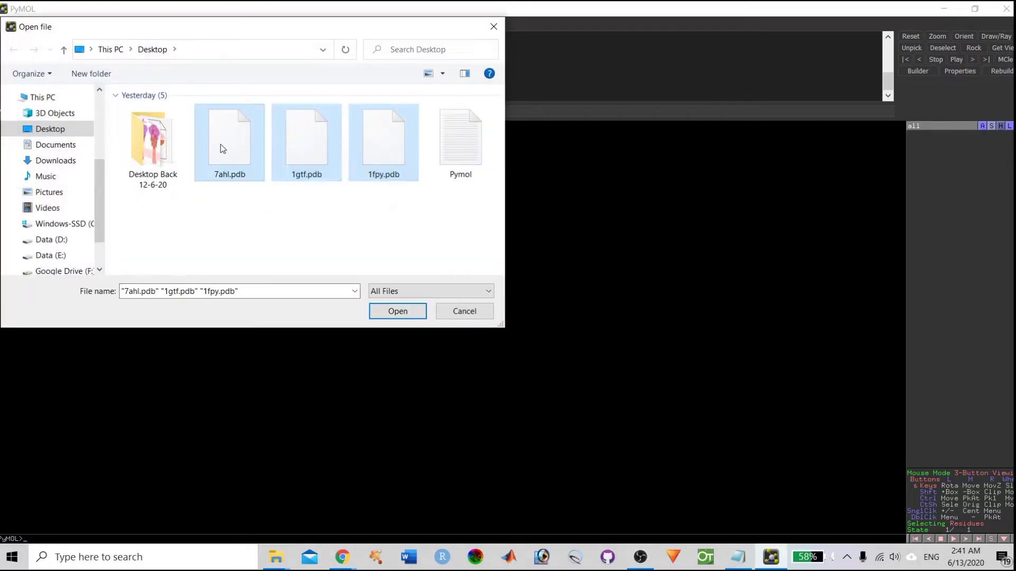
click(256, 170)
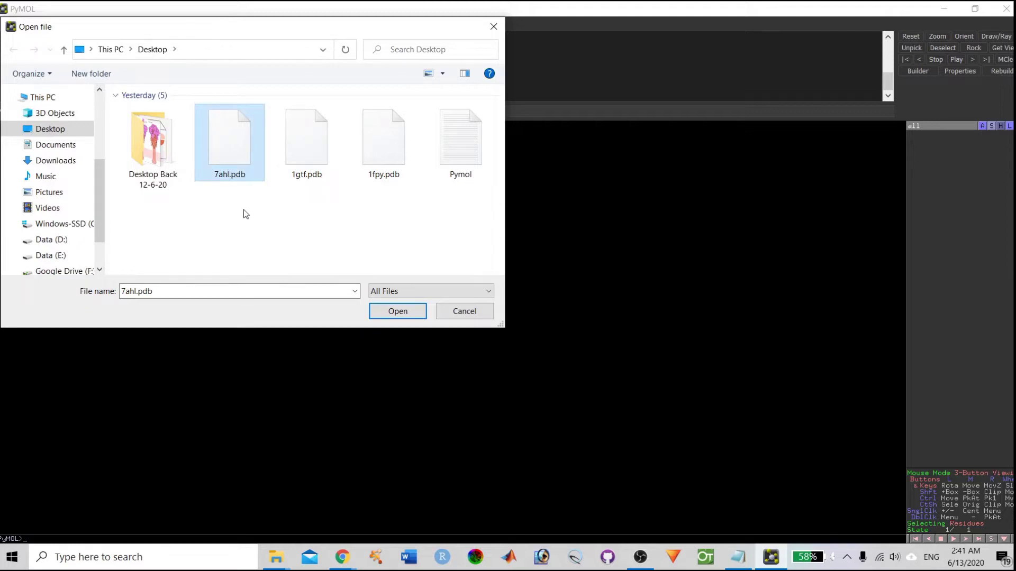
drag(392, 216, 220, 130)
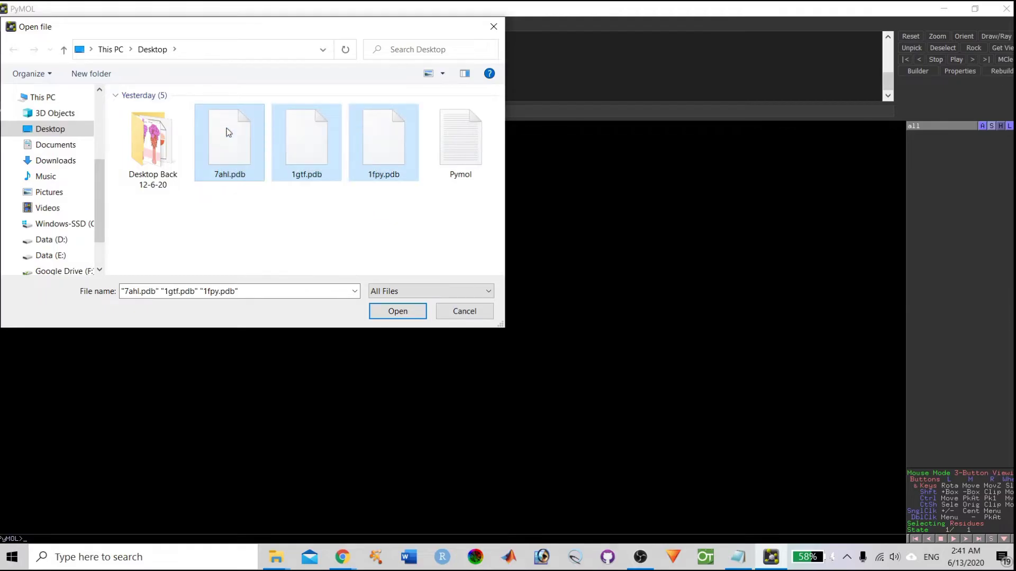
mouse_move(386, 221)
mouse_down()
mouse_move(279, 197)
mouse_move(217, 129)
mouse_move(389, 222)
mouse_up()
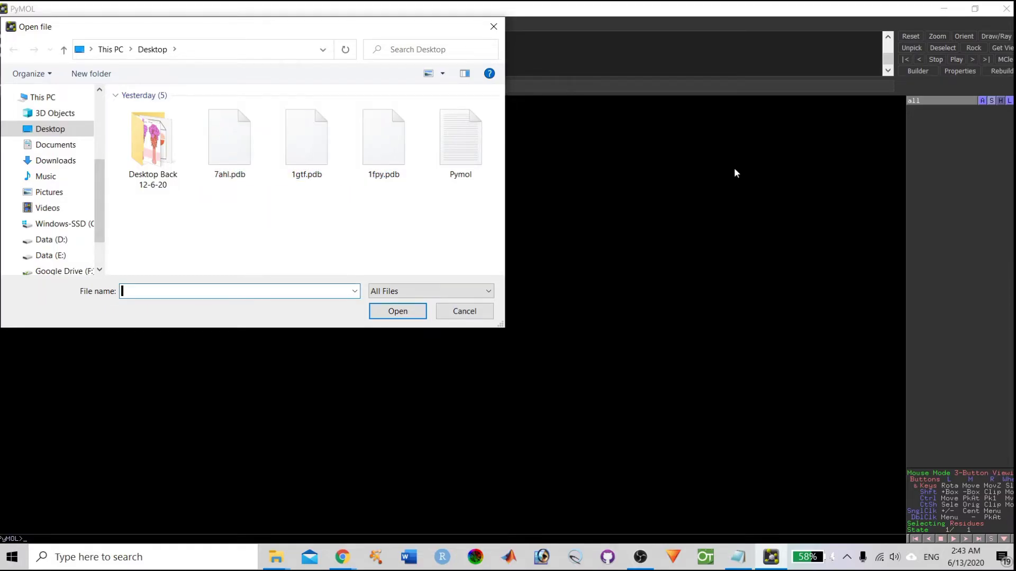
double_click(320, 159)
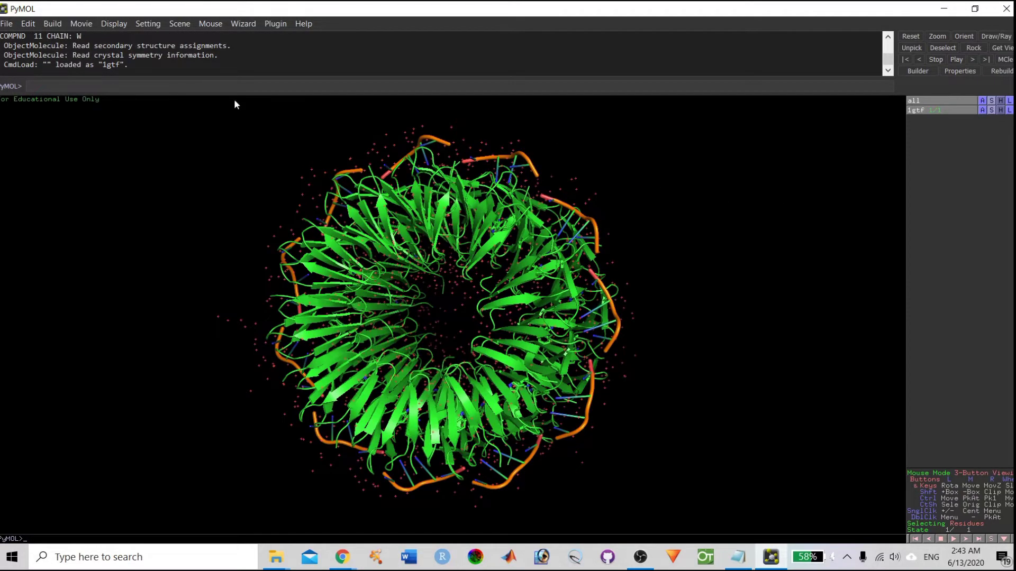
- Show the residue sequence of the loaded 1gtf structure
drag(458, 286, 479, 302)
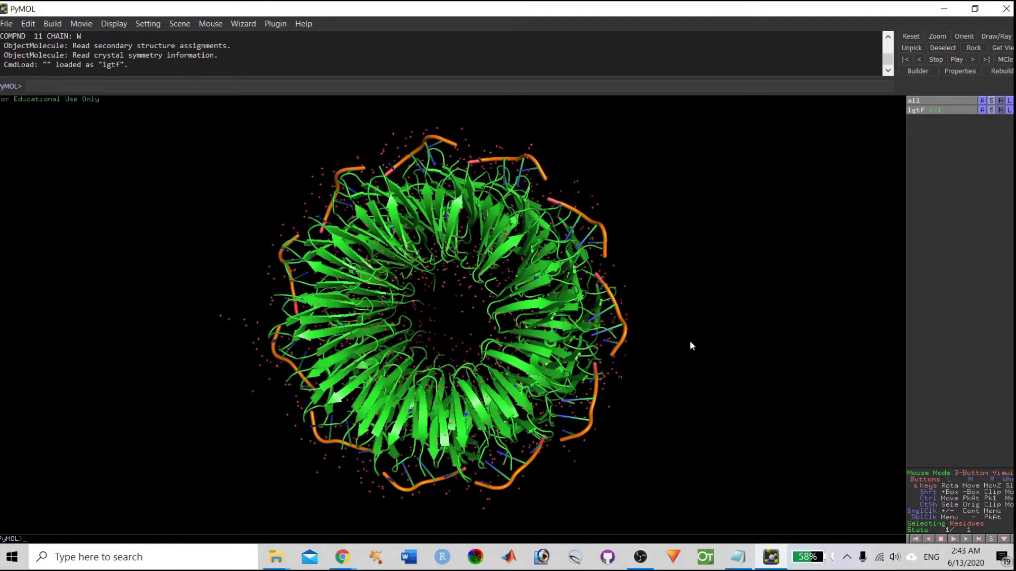
mouse_move(710, 331)
mouse_down()
mouse_move(710, 344)
mouse_move(719, 339)
mouse_up()
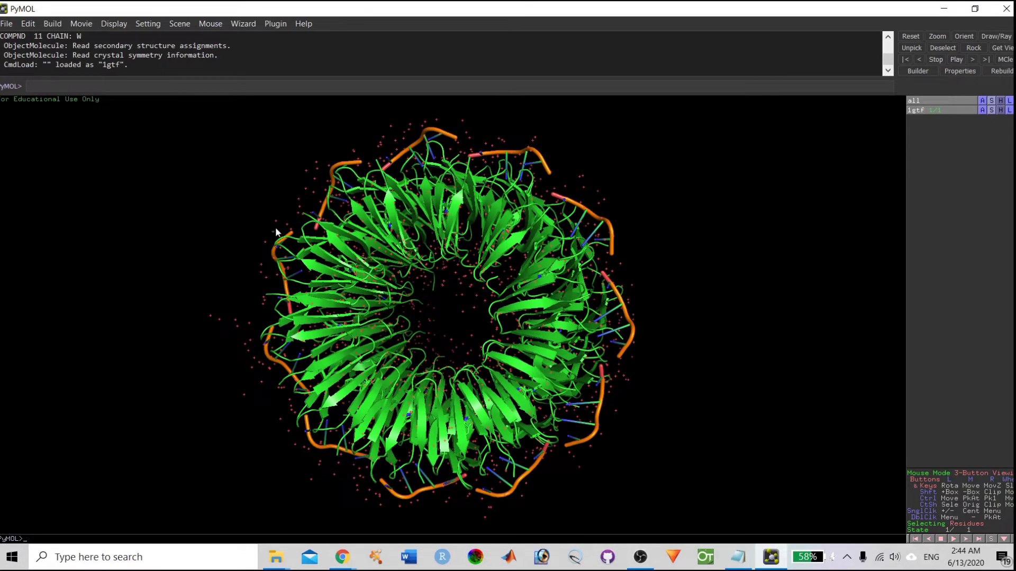
click(991, 539)
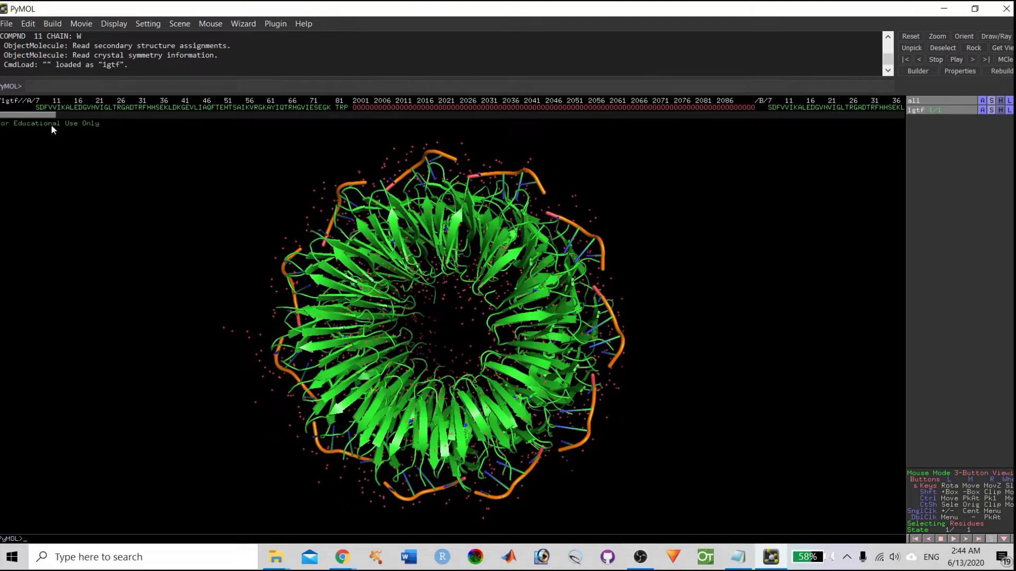
- Select the protein residues of chain A in the sequence and rename the selection Region_1
drag(38, 107, 329, 111)
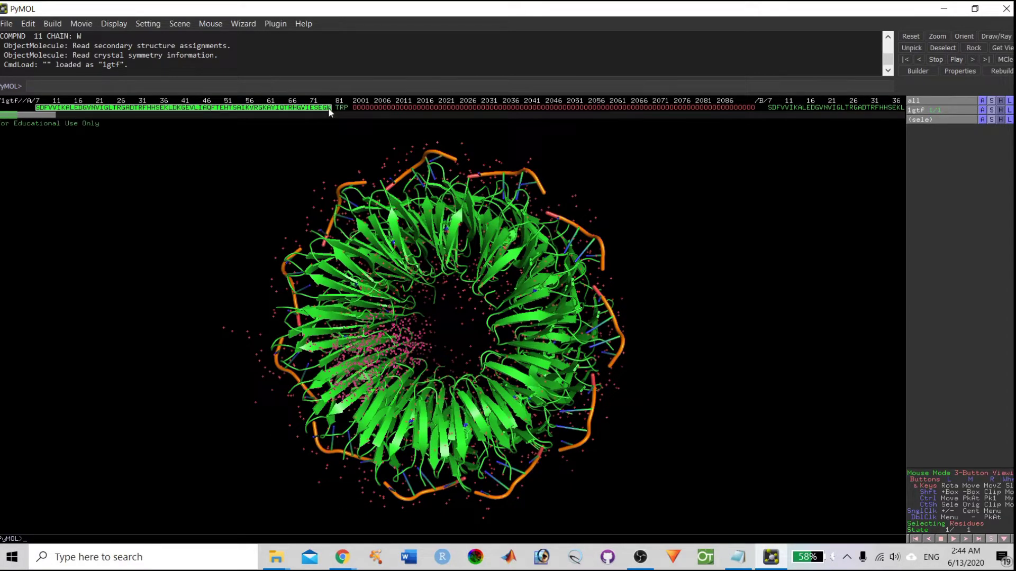
mouse_move(334, 123)
mouse_down()
mouse_move(29, 122)
mouse_move(79, 110)
mouse_move(330, 113)
mouse_up()
click(982, 120)
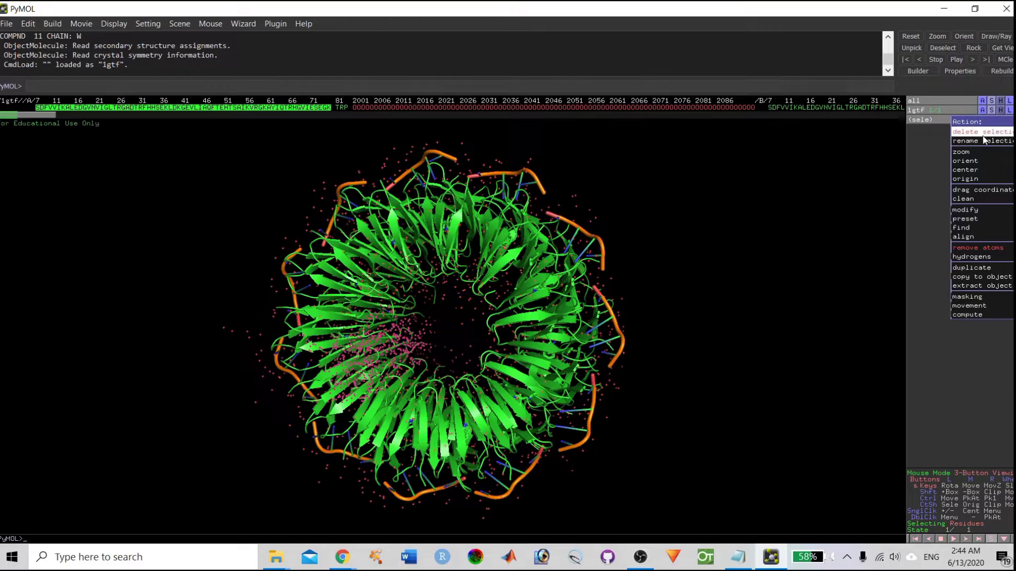
click(983, 140)
key(BackSpace)
key(BackSpace)
key(BackSpace)
key(BackSpace)
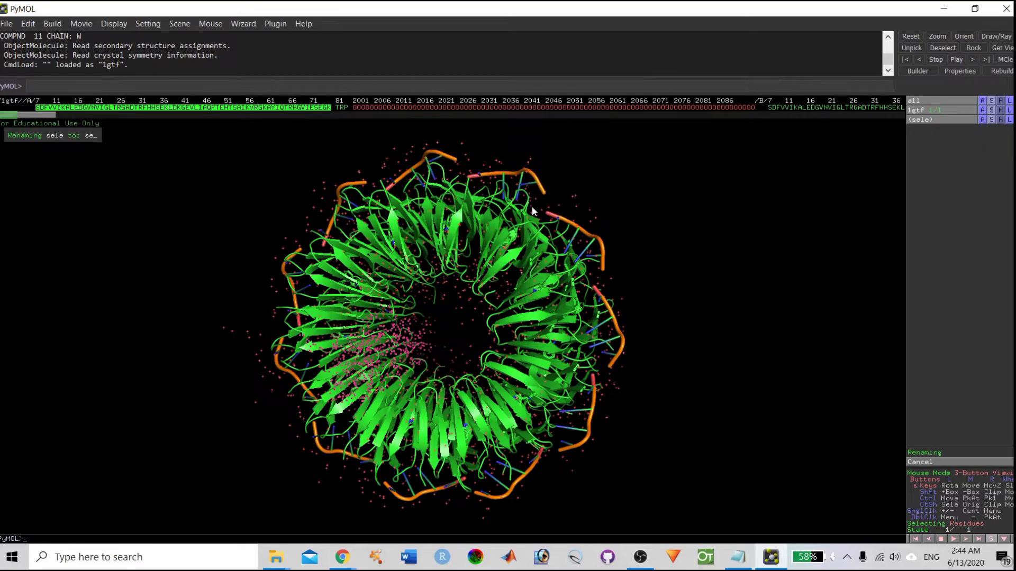
text(Regopm)
key(BackSpace)
key(BackSpace)
key(BackSpace)
key(BackSpace)
text(re)
key(BackSpace)
key(BackSpace)
text(gion_1)
key(Return)
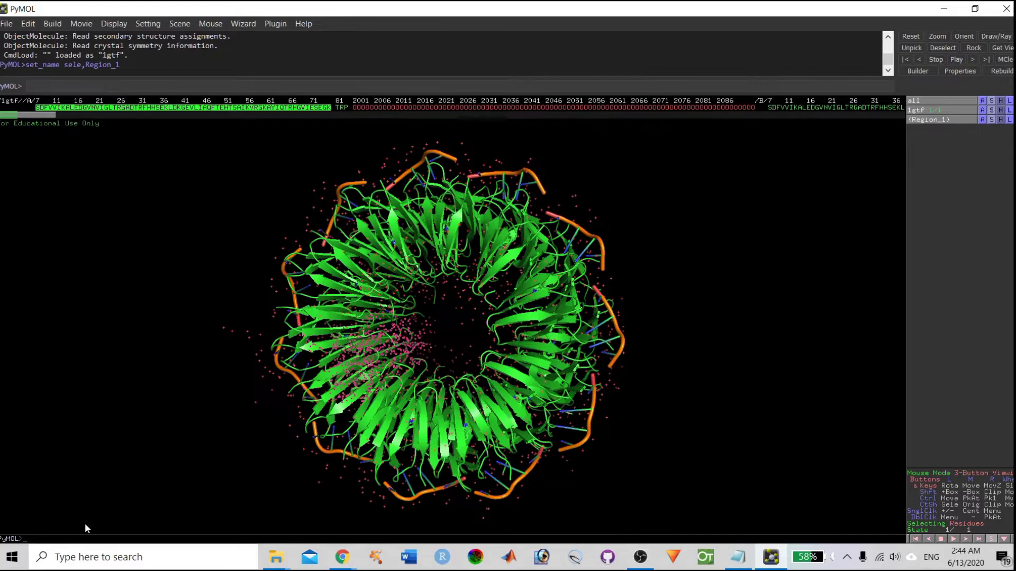
- Turn off the Region_1 highlight, select chain B's protein residues as a selection named Region2, and hide its highlight too
mouse_move(770, 108)
mouse_down()
mouse_move(870, 108)
mouse_move(772, 118)
mouse_up()
click(929, 120)
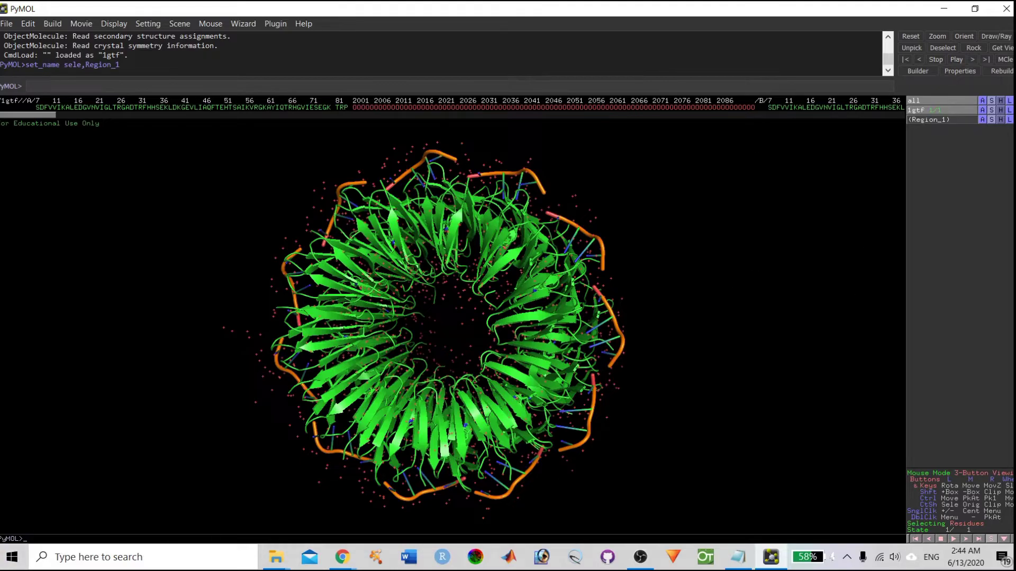
drag(41, 115, 79, 115)
drag(191, 107, 459, 109)
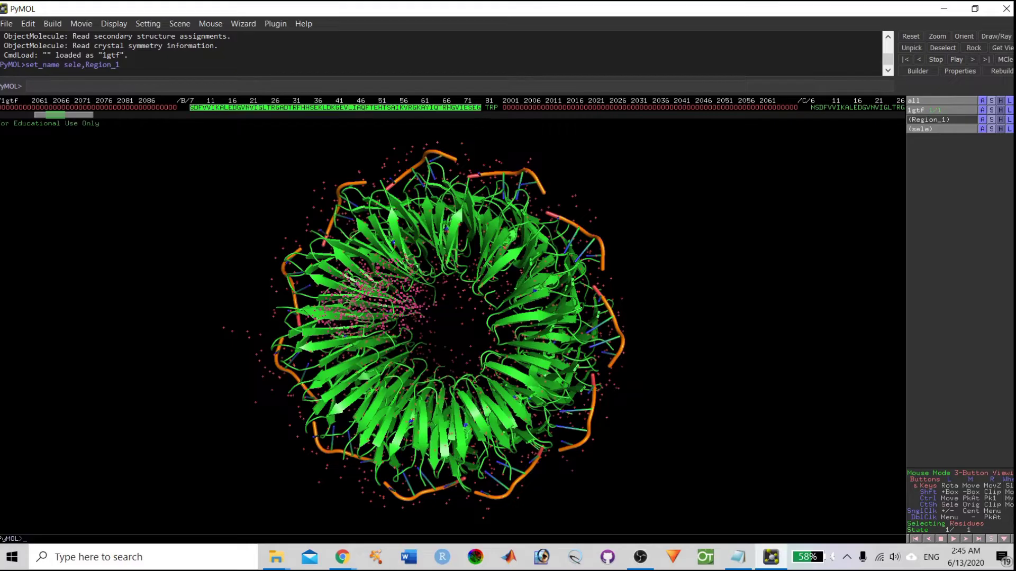
click(982, 129)
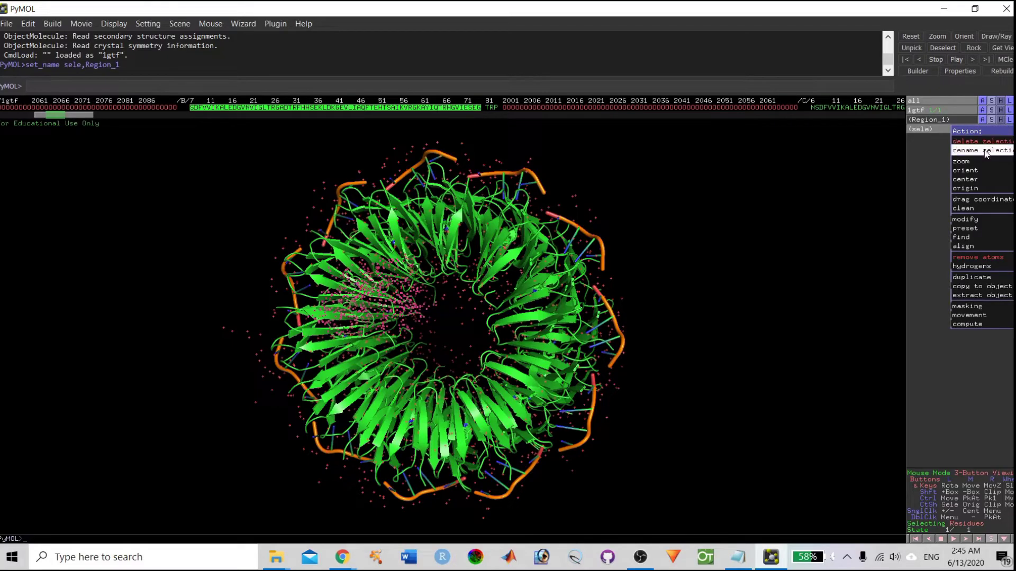
click(985, 151)
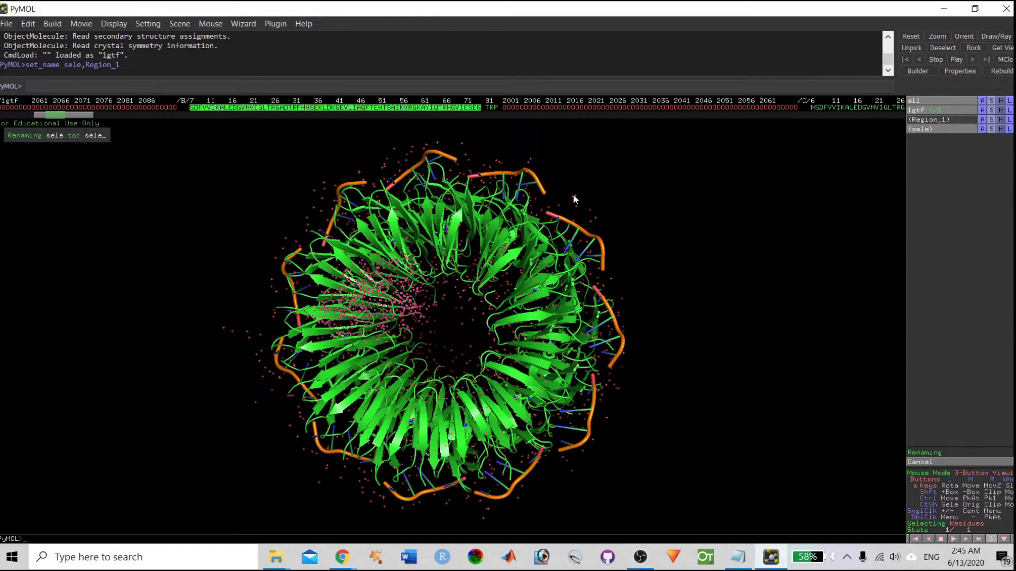
key(BackSpace)
key(BackSpace)
key(BackSpace)
key(BackSpace)
text(Region2)
key(Return)
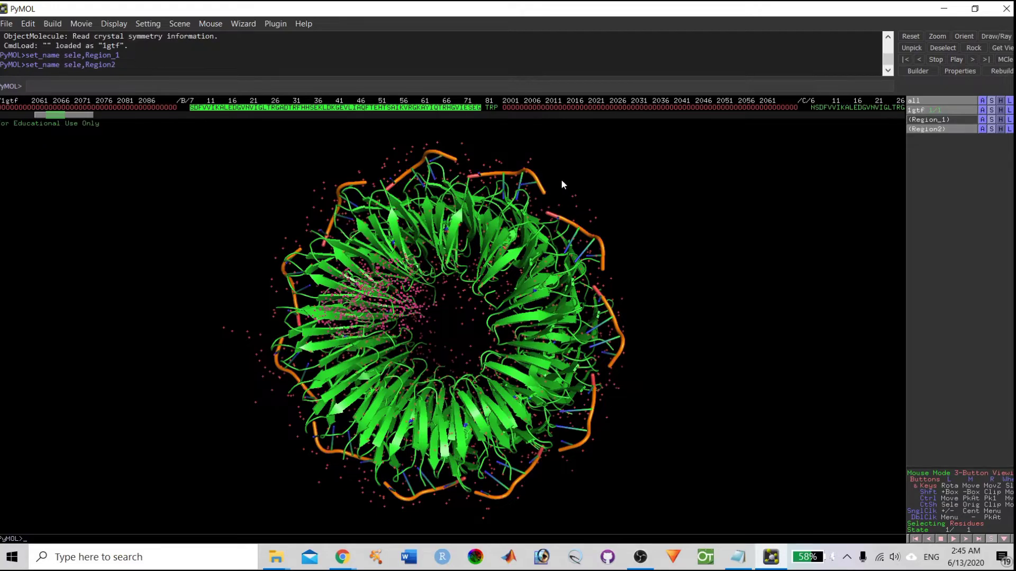
click(940, 131)
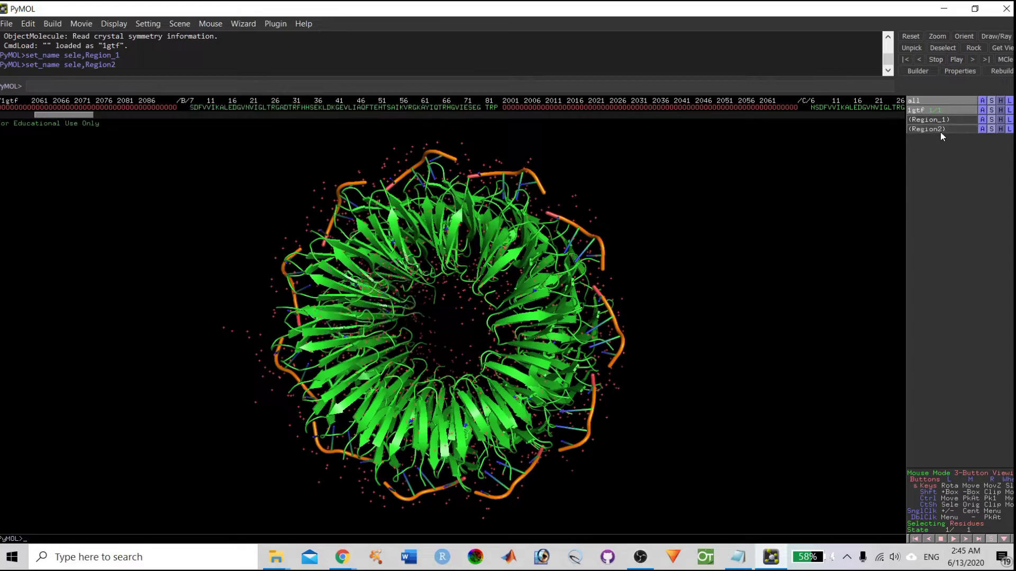
- Examine the 1gtf ring by moving, zooming and rotating it and by changing the clipping slab depth
mouse_move(738, 253)
middle_down()
mouse_move(752, 239)
mouse_move(742, 245)
middle_up()
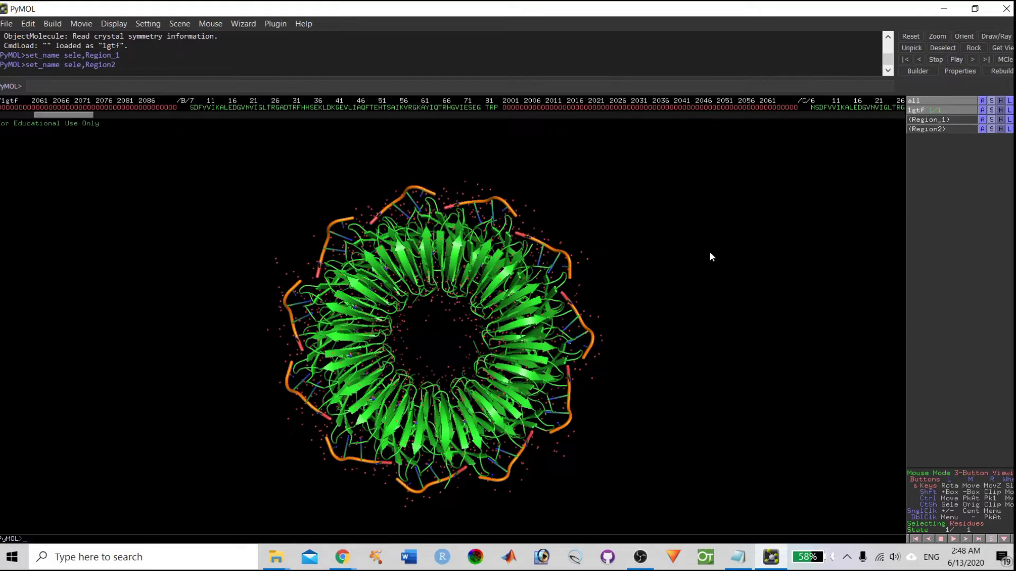
middle_drag(630, 307, 639, 298)
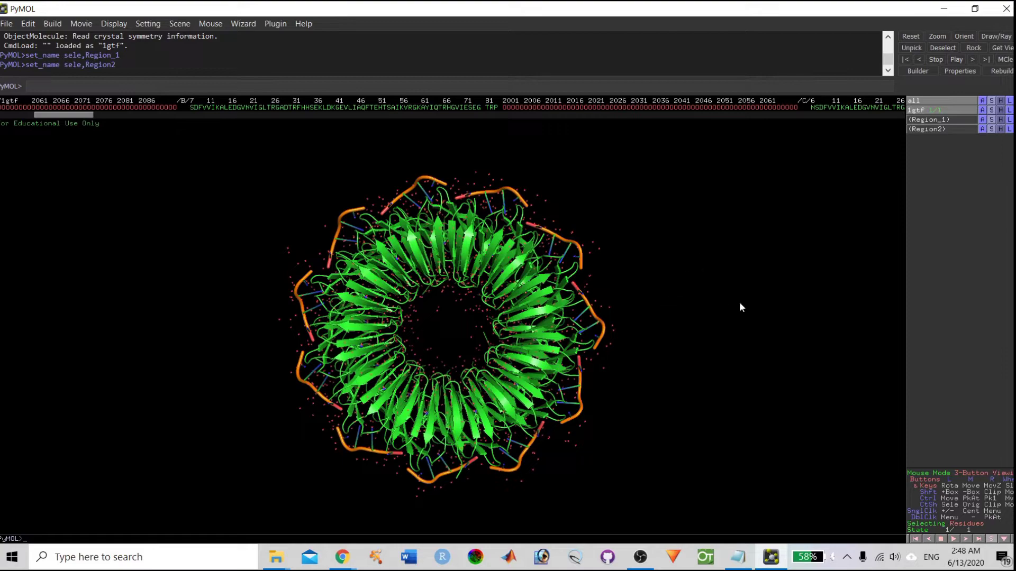
right_drag(739, 309, 812, 307)
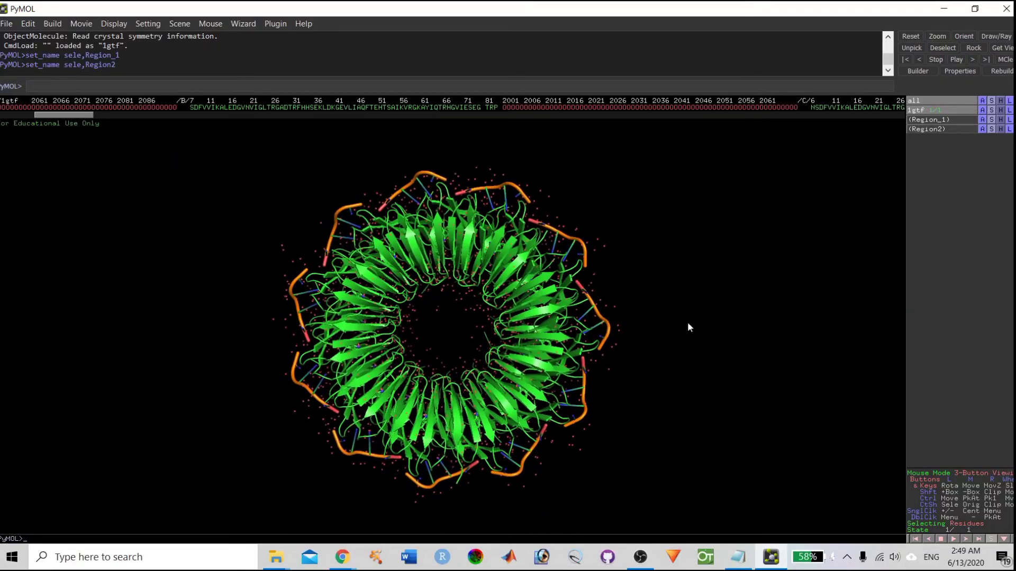
drag(700, 331, 674, 331)
drag(684, 327, 660, 283)
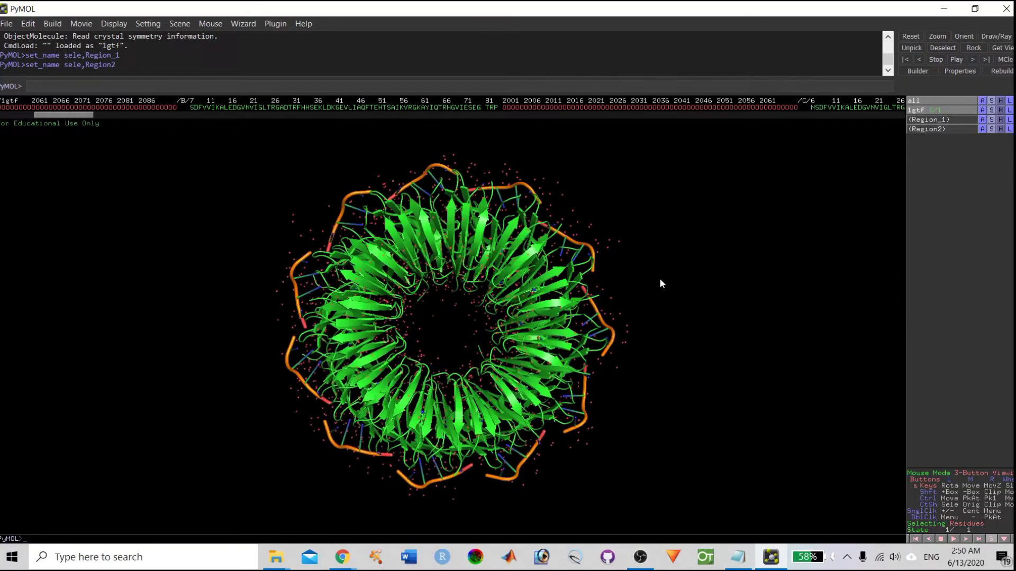
scroll(542, 303, down, 8)
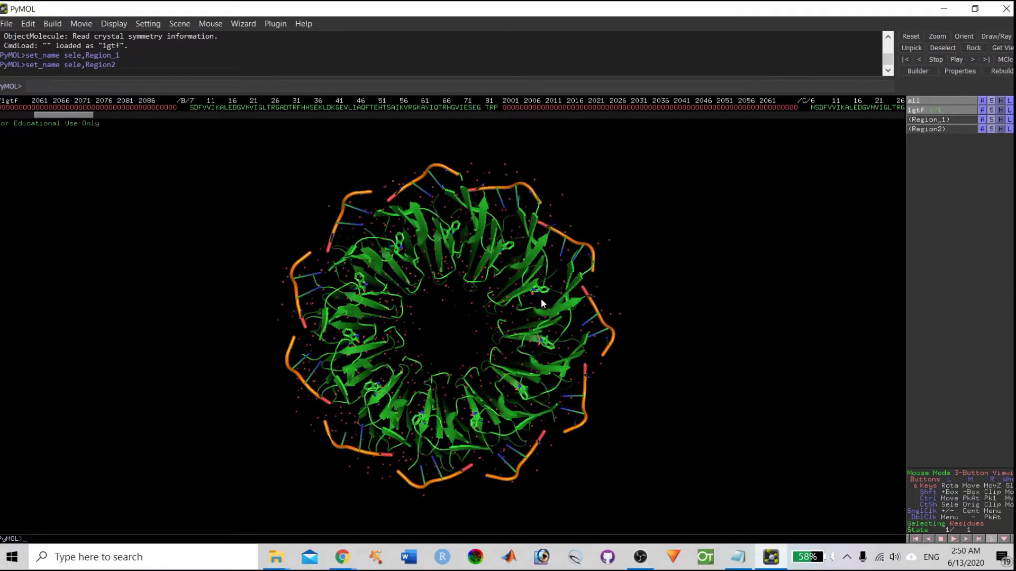
scroll(541, 302, down, 2)
scroll(541, 303, up, 10)
scroll(541, 297, up, 3)
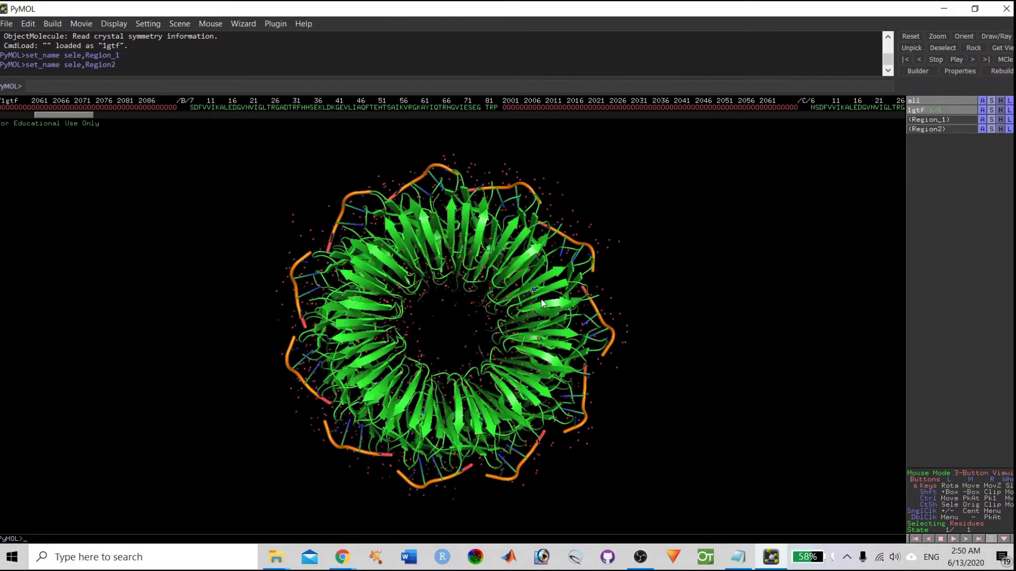
middle_drag(631, 274, 672, 275)
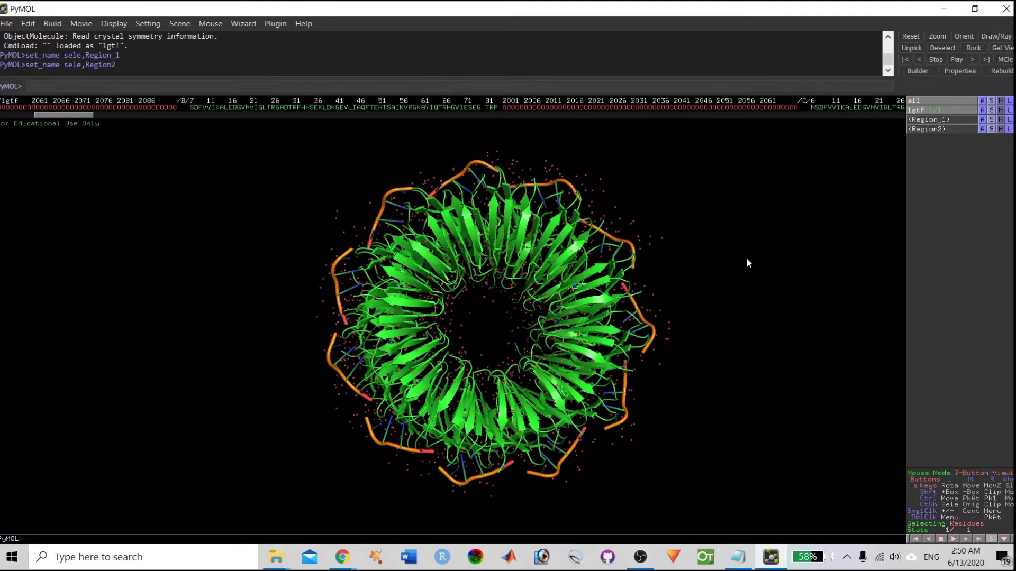
drag(748, 263, 492, 337)
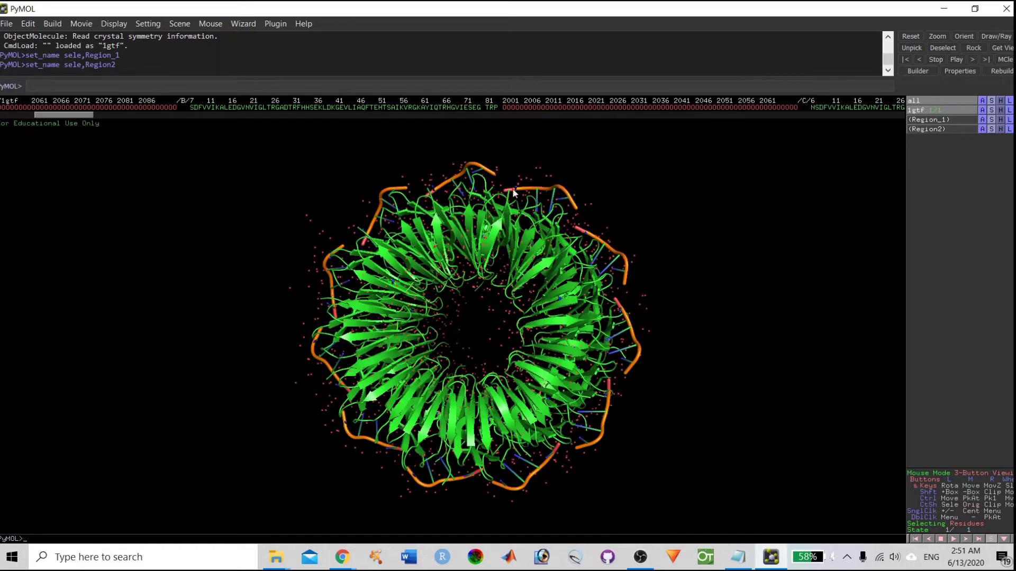
- Remove the water molecules from all loaded objects
click(984, 100)
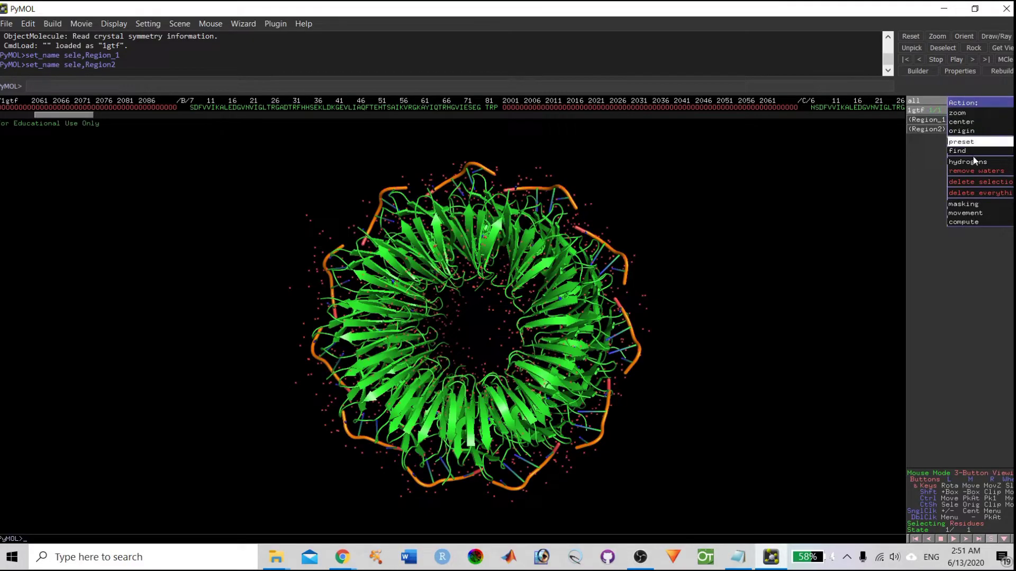
mouse_move(973, 161)
click(962, 172)
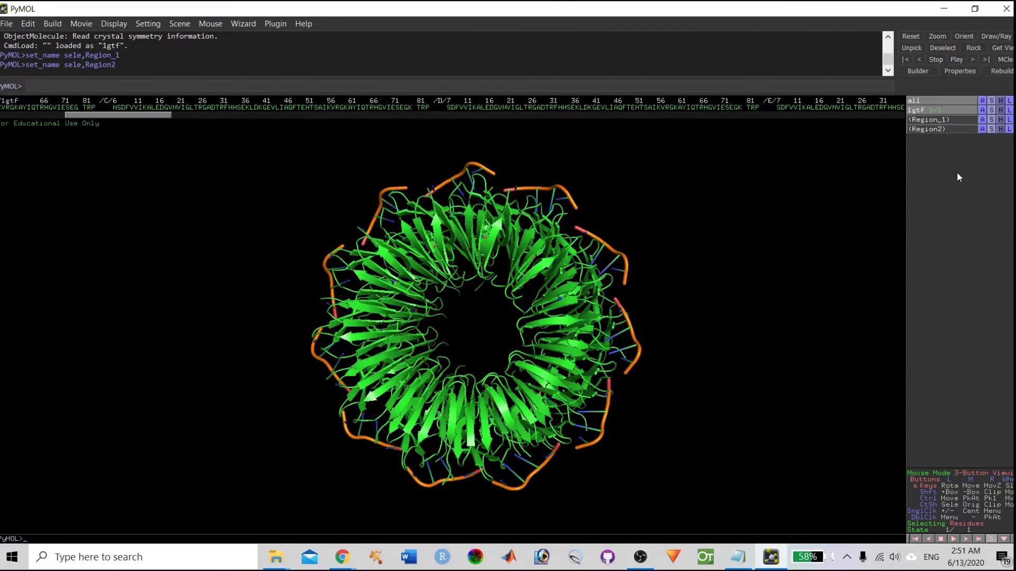
- Hide the cartoon of 1gtf and show the structure as lines instead
right_drag(743, 281, 728, 321)
middle_drag(728, 321, 718, 324)
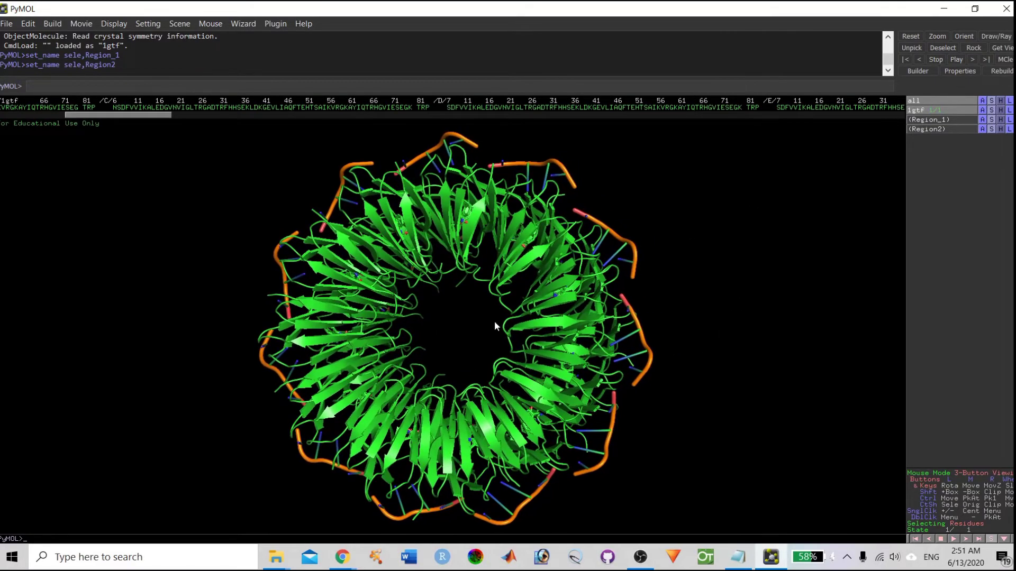
drag(492, 323, 508, 320)
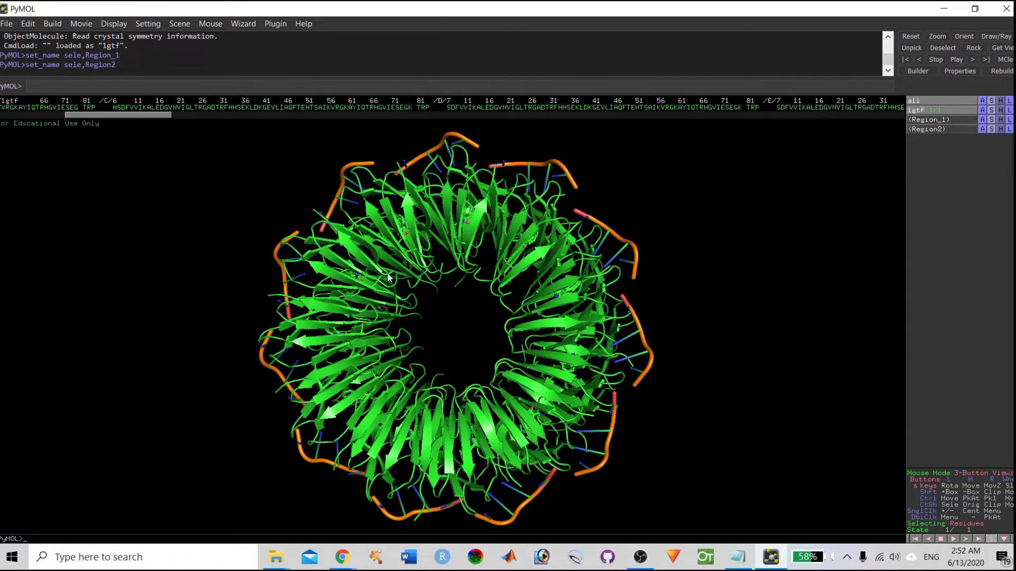
click(1001, 111)
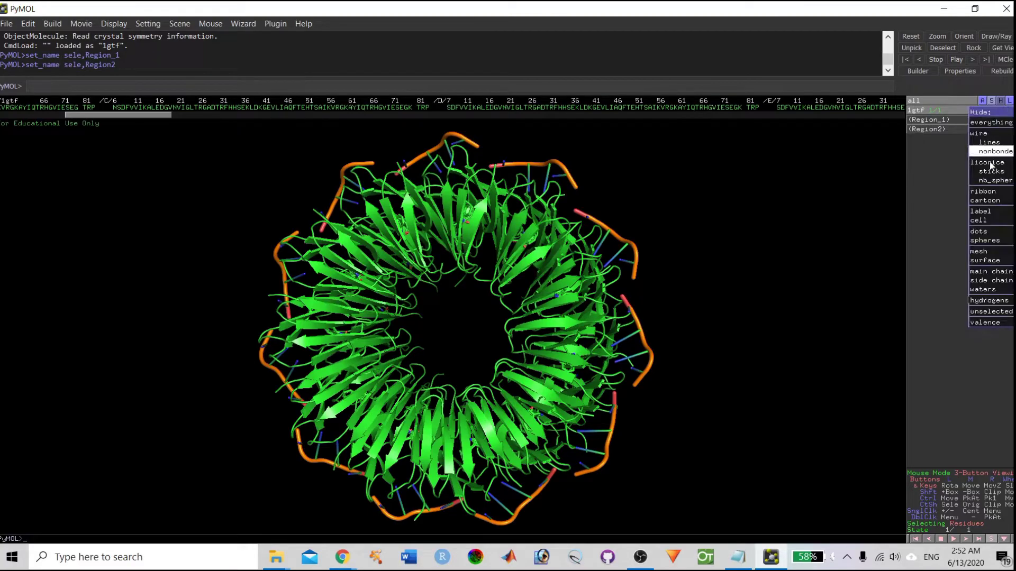
click(988, 200)
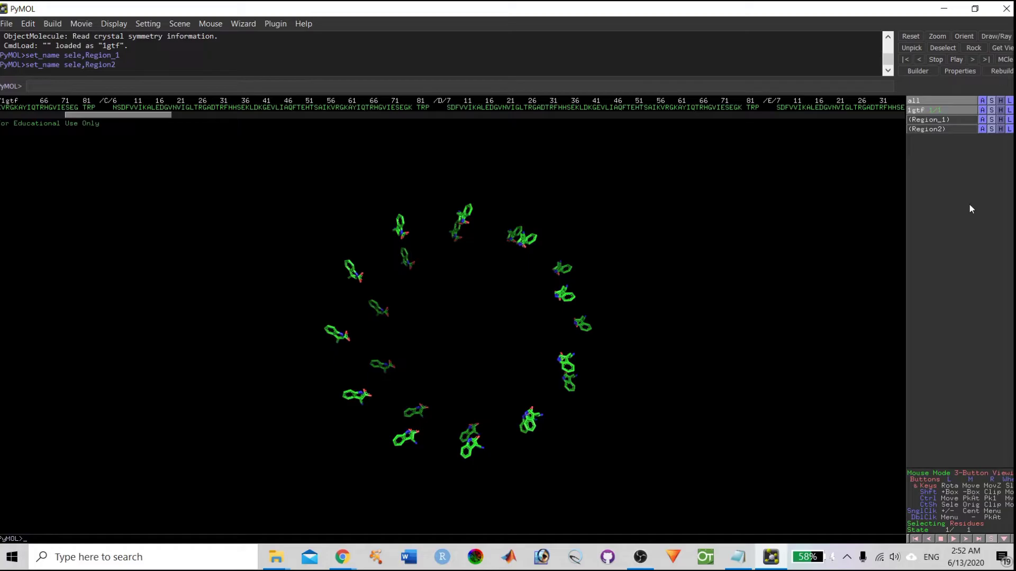
click(991, 110)
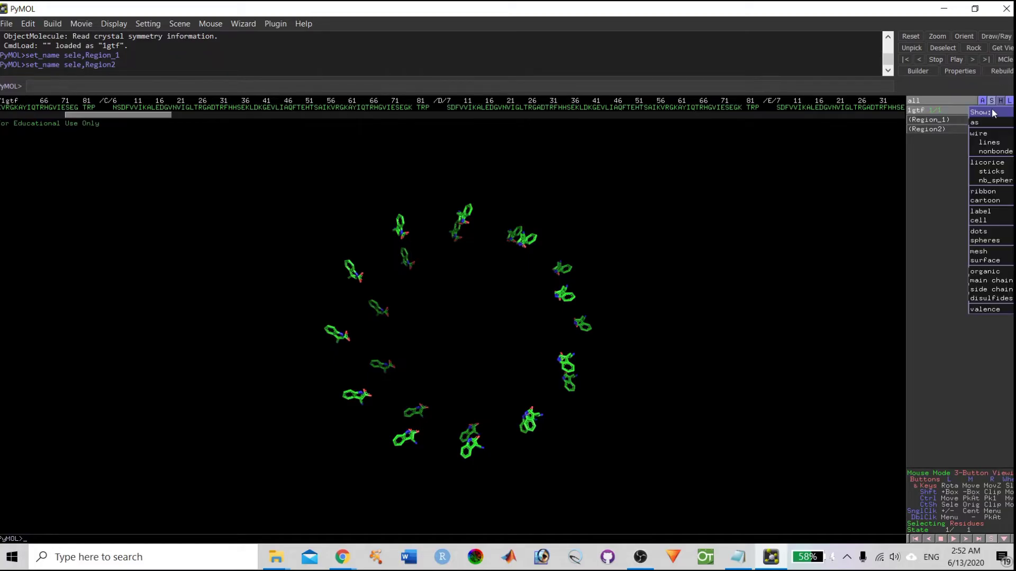
click(993, 144)
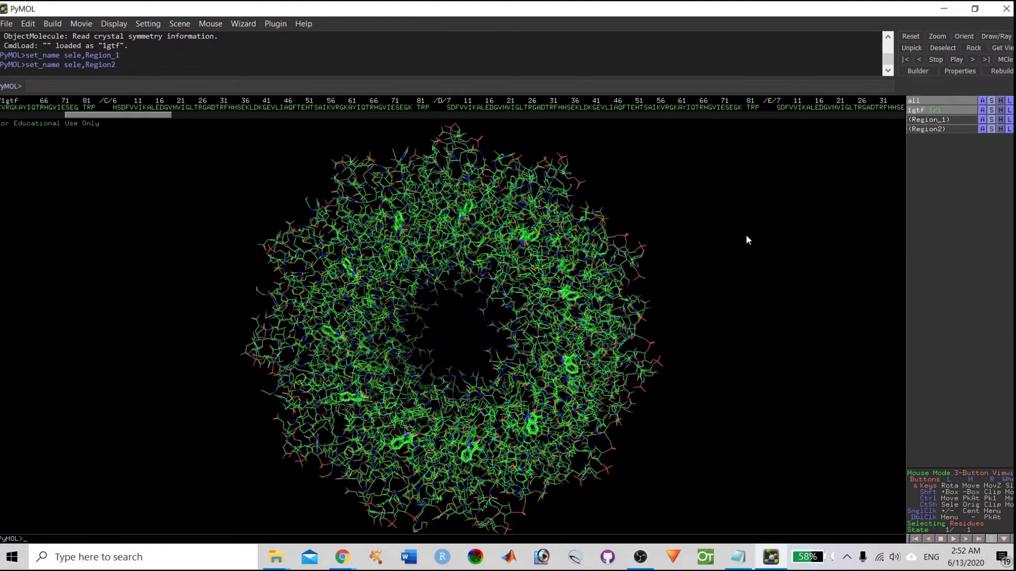
drag(648, 265, 438, 277)
click(471, 275)
drag(724, 339, 738, 317)
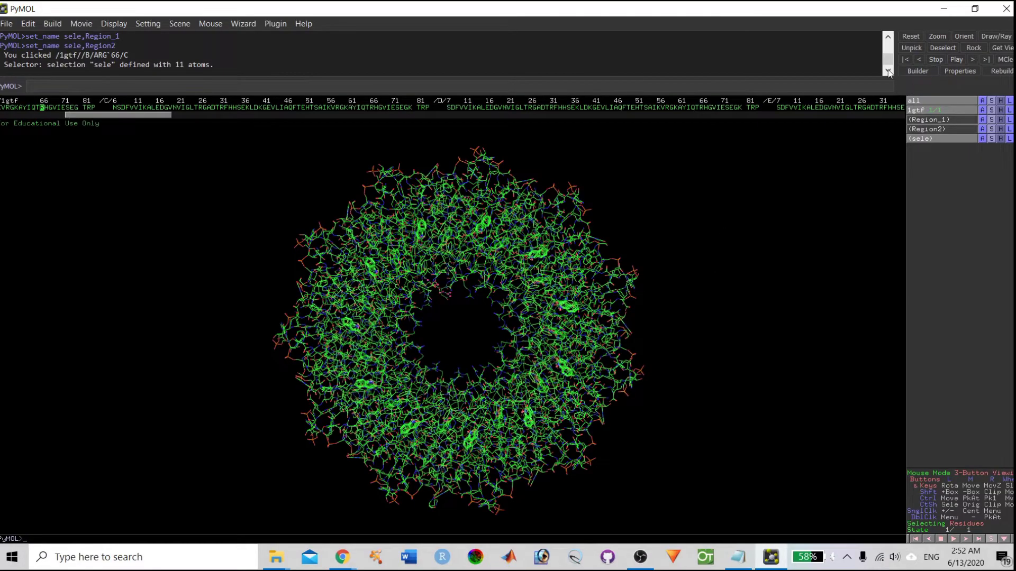
- Hide the lines of 1gtf and show the structure as a ribbon
click(999, 110)
click(1000, 140)
click(1000, 139)
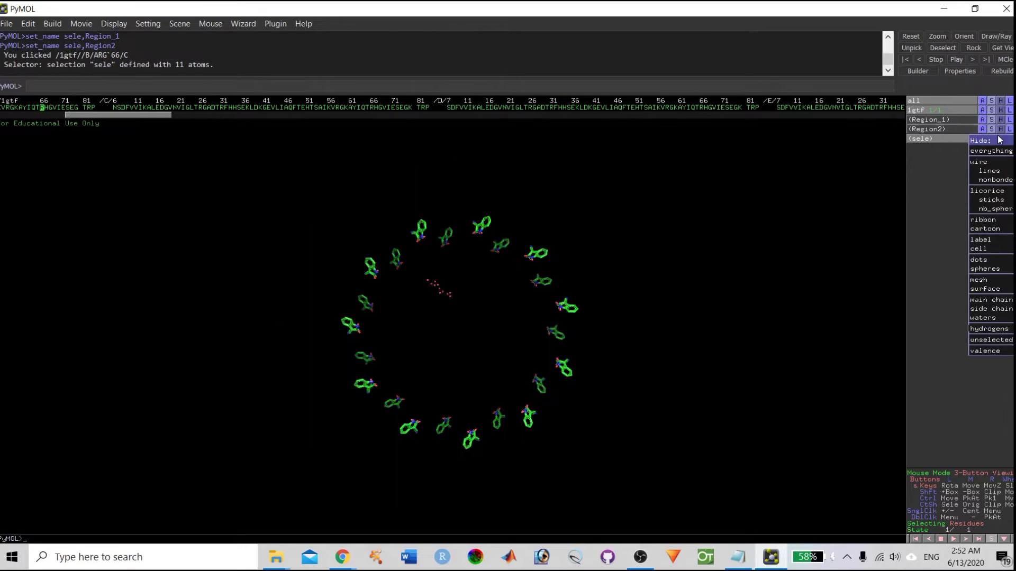
click(1000, 140)
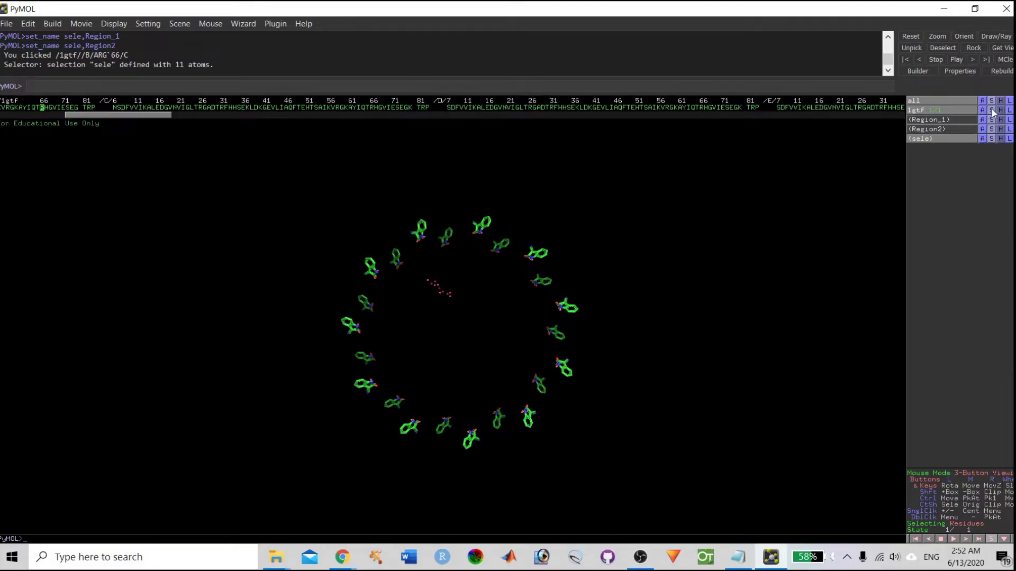
click(993, 112)
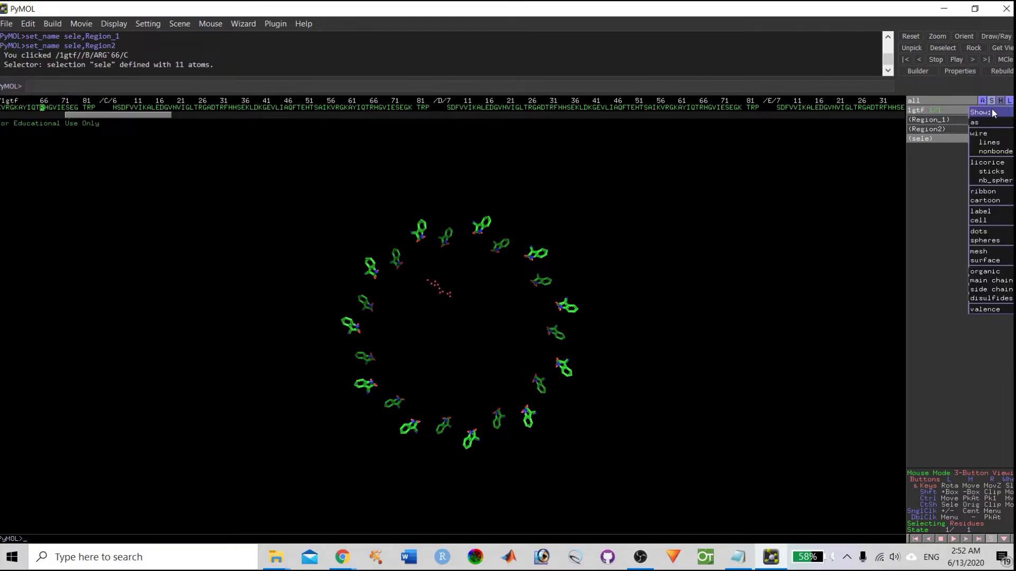
click(989, 192)
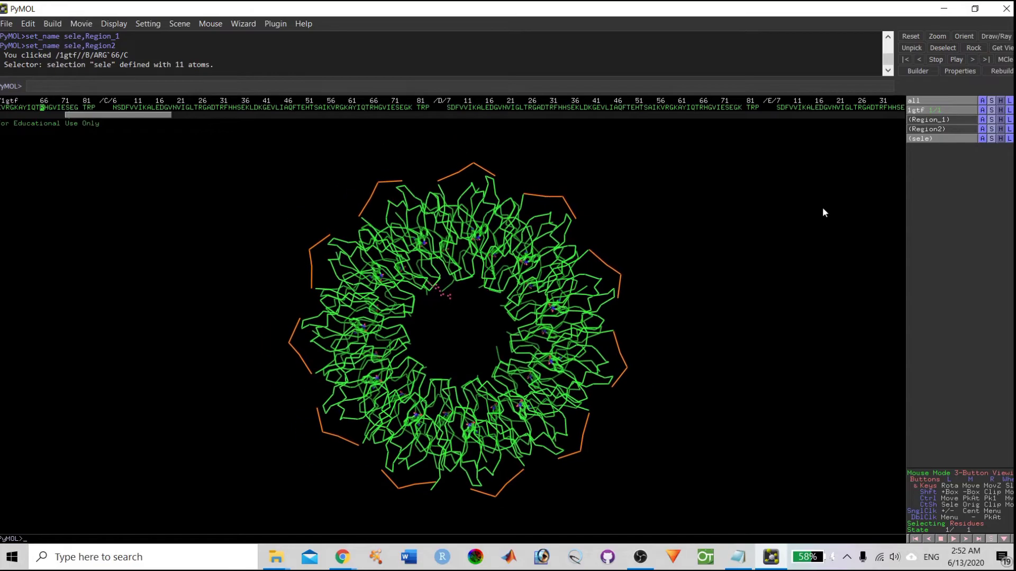
drag(801, 245, 655, 264)
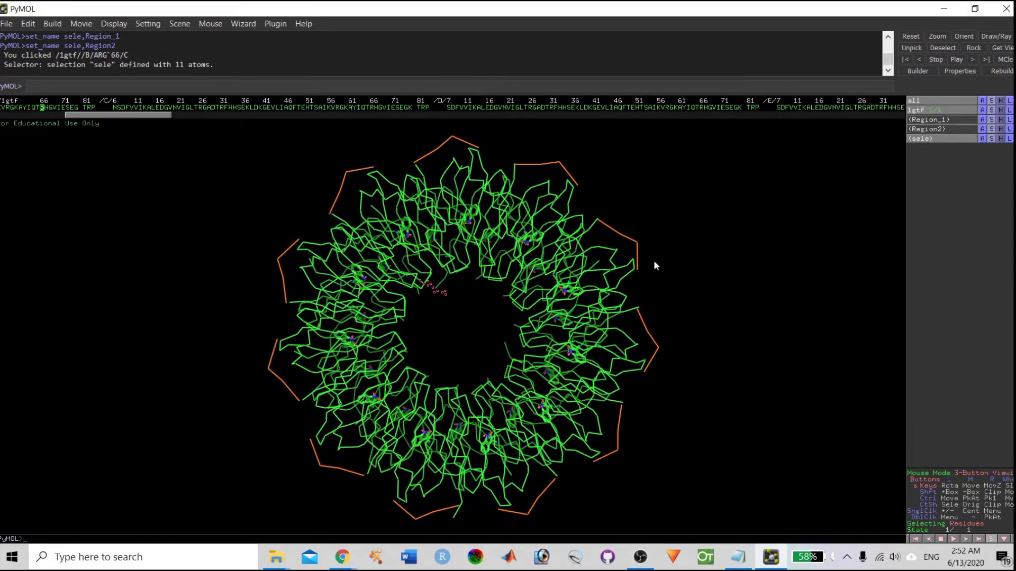
- Hide the ribbon of 1gtf and show the structure as a cartoon again
click(1001, 110)
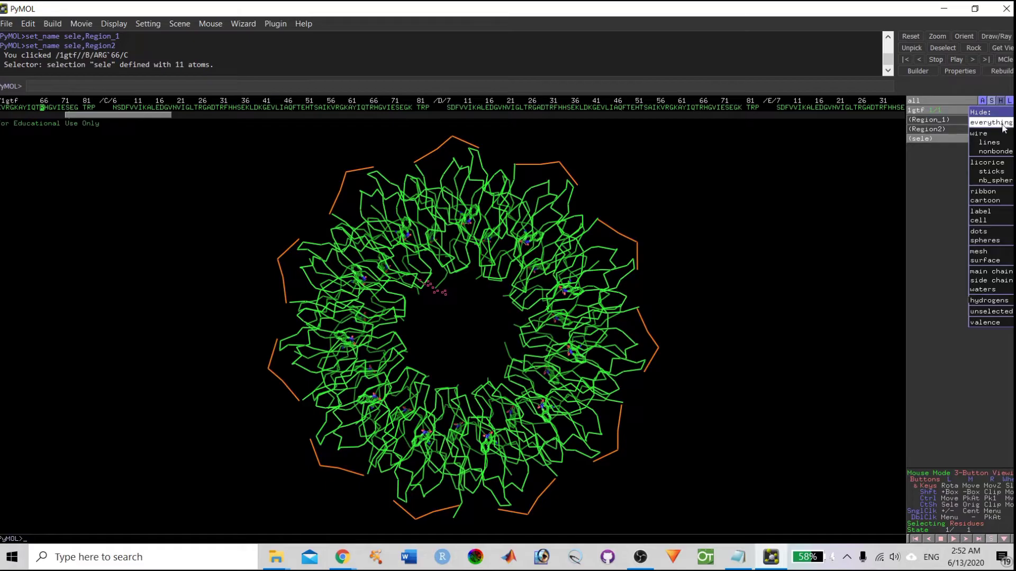
click(989, 192)
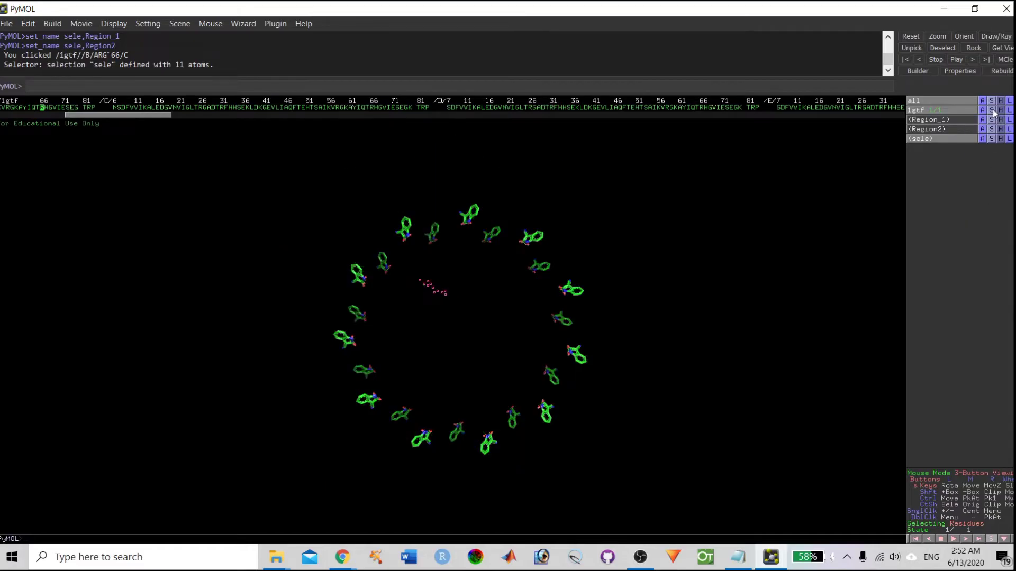
click(992, 110)
click(985, 199)
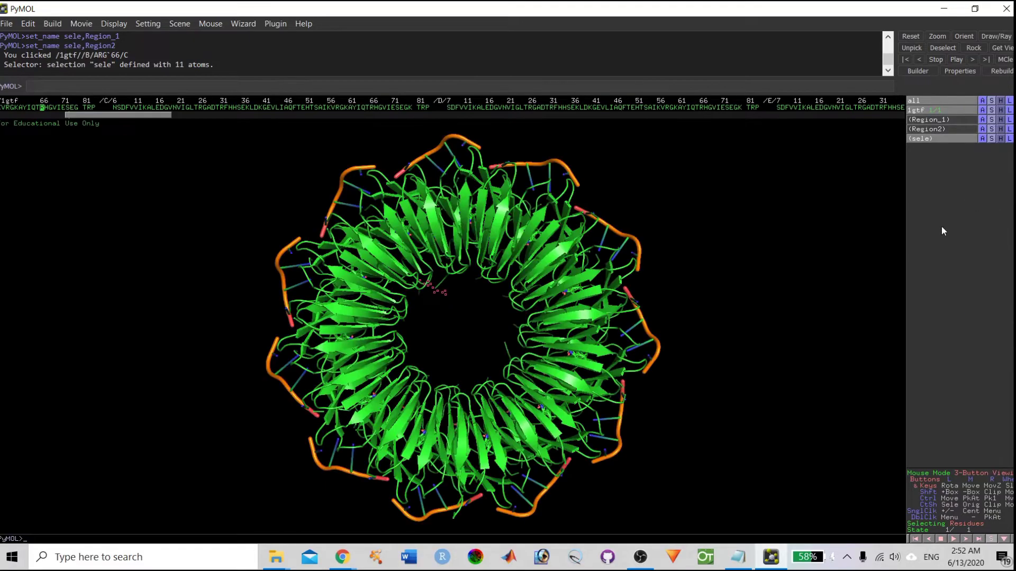
mouse_move(790, 224)
right_down()
mouse_move(770, 290)
mouse_move(795, 256)
right_up()
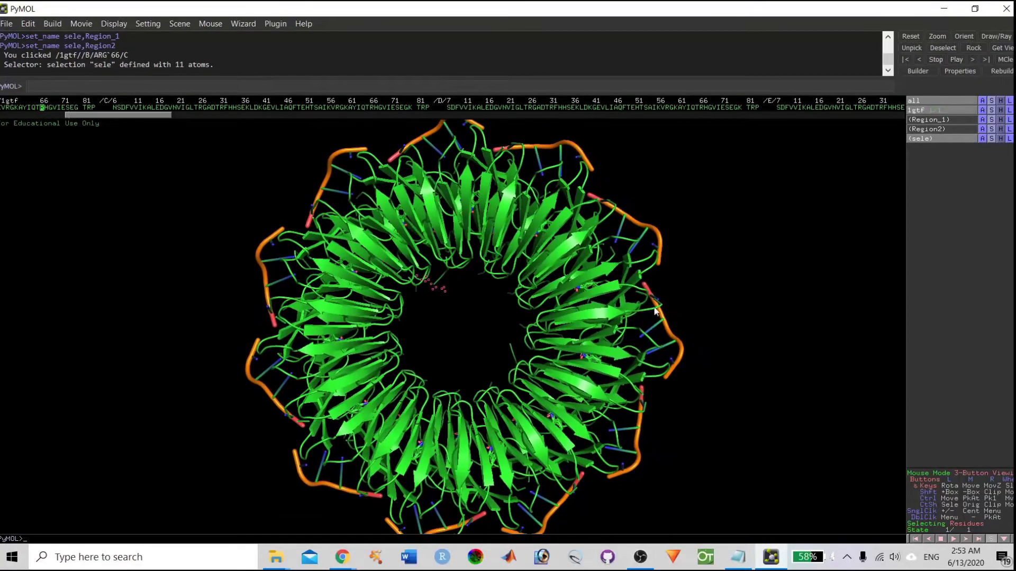
right_drag(749, 301, 738, 311)
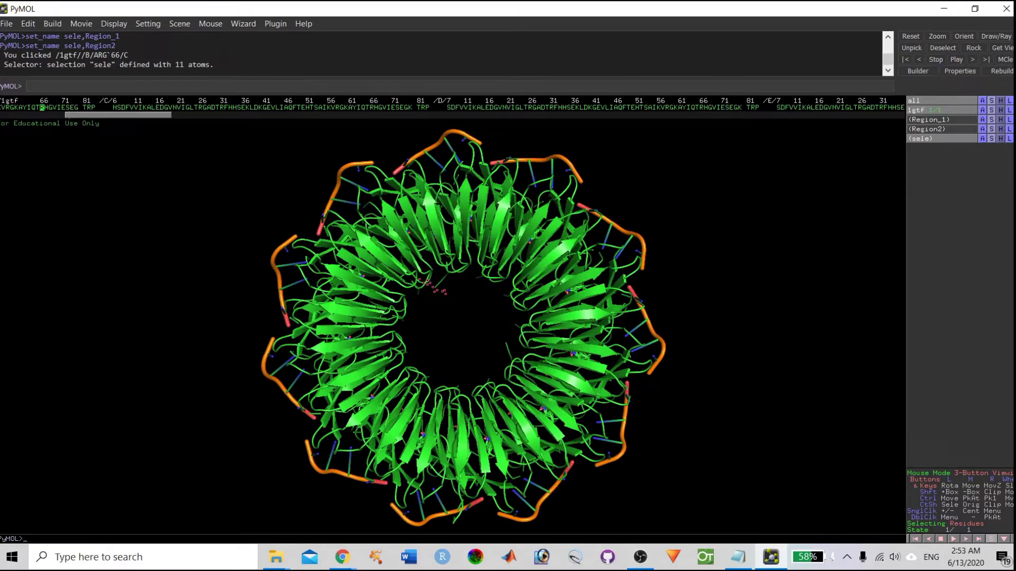
- Color the carbon atoms of 1gtf by chain
click(1013, 101)
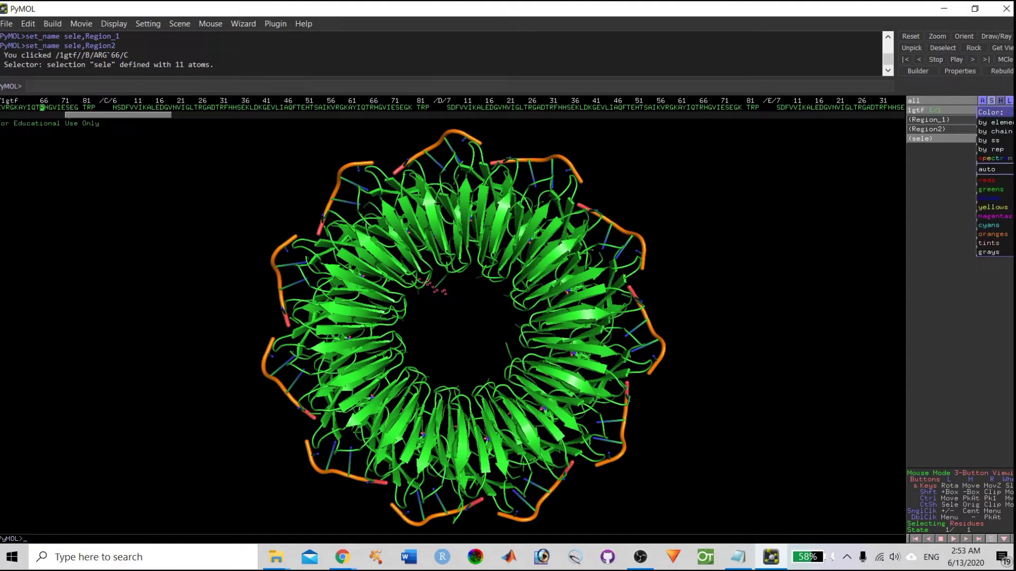
mouse_move(997, 124)
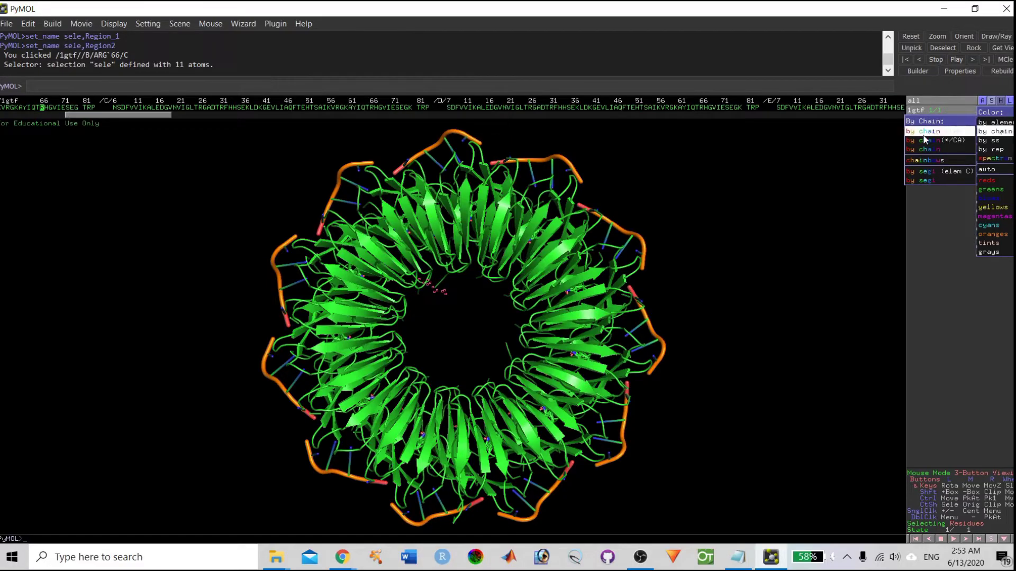
click(924, 134)
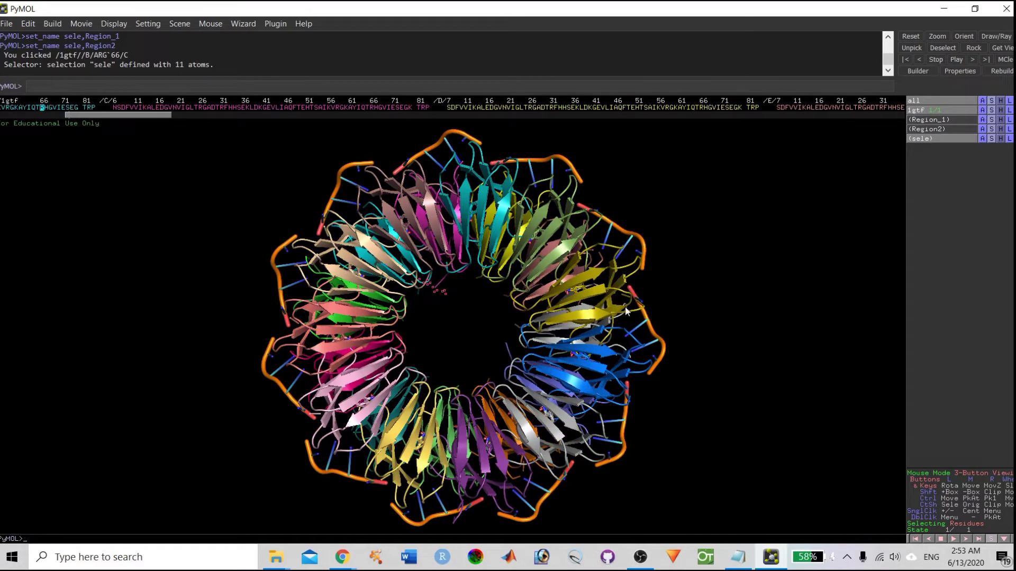
drag(789, 290, 792, 333)
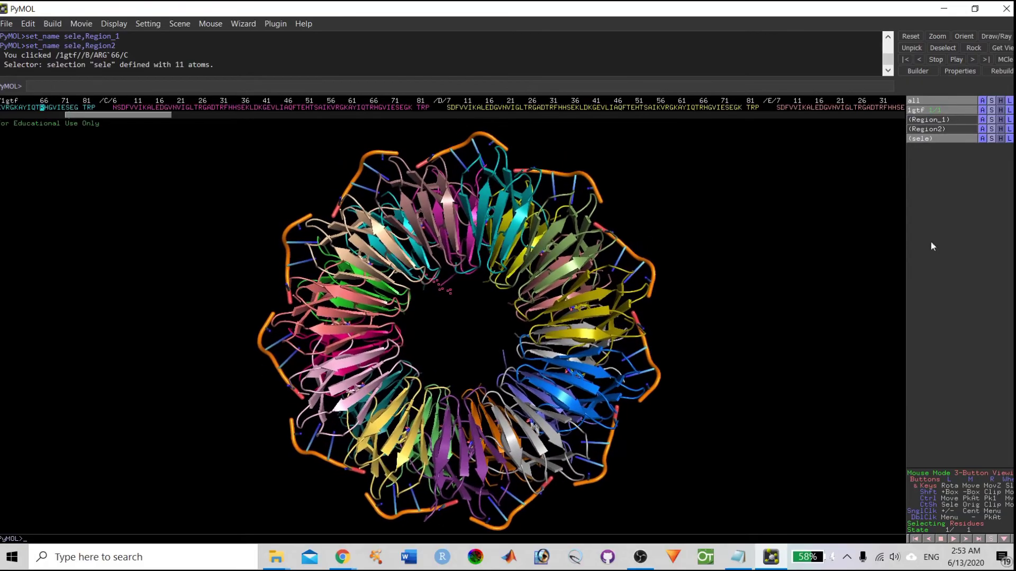
- Color all loaded objects a single red
click(1013, 100)
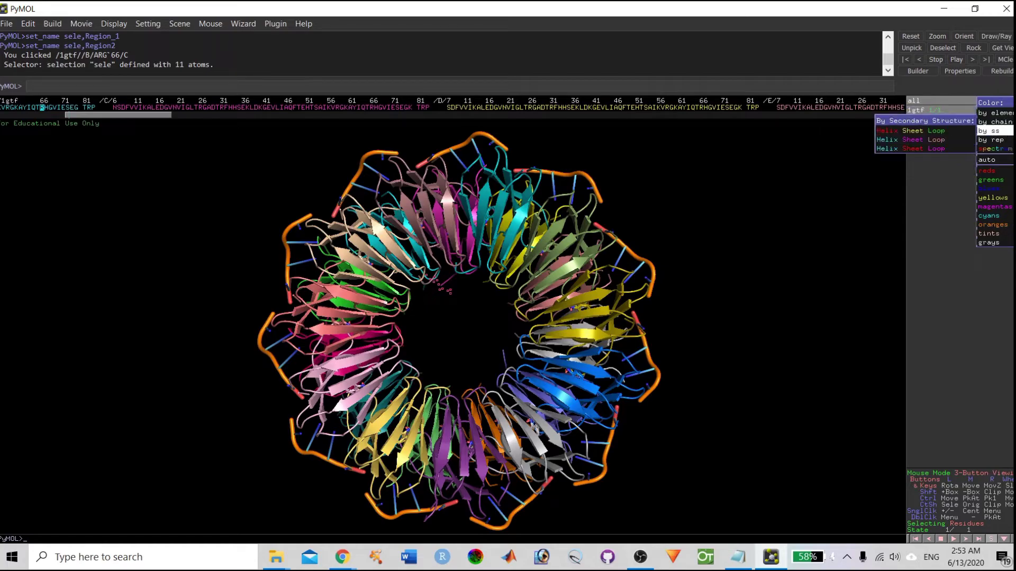
mouse_move(1009, 150)
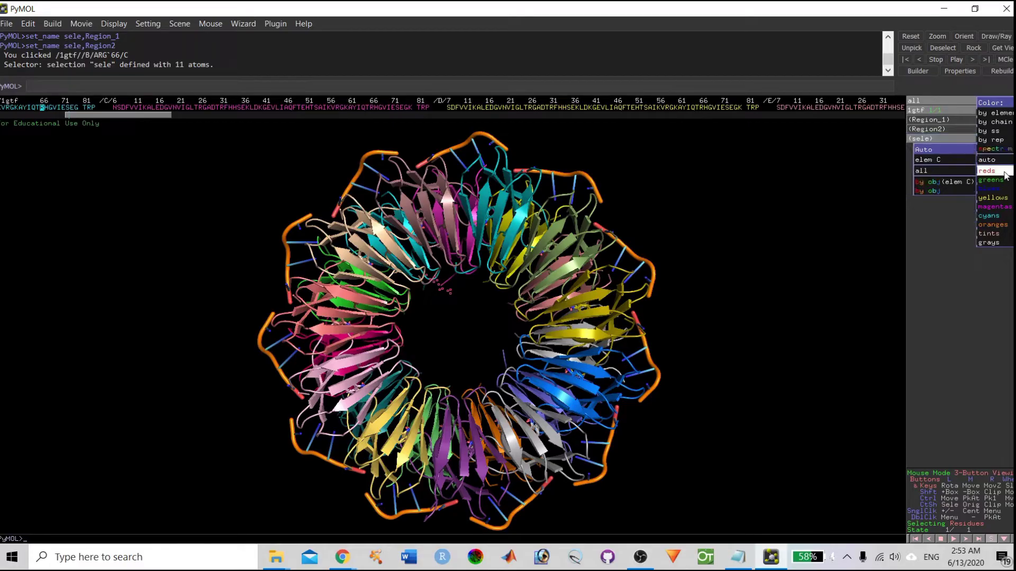
mouse_move(983, 172)
click(939, 171)
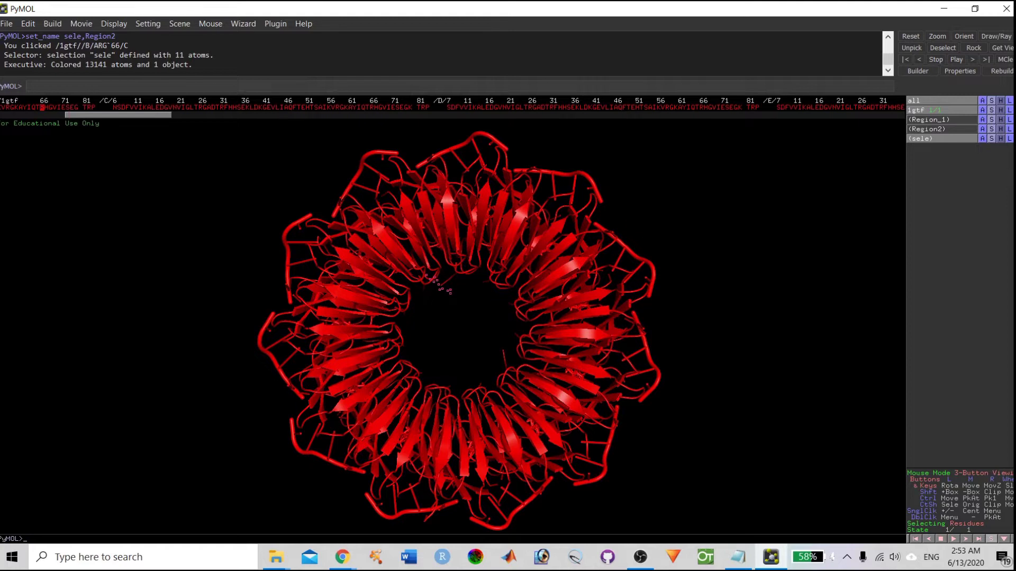
- Recolor 1gtf by chain for carbon atoms only, over the uniform red
click(1011, 110)
mouse_move(994, 123)
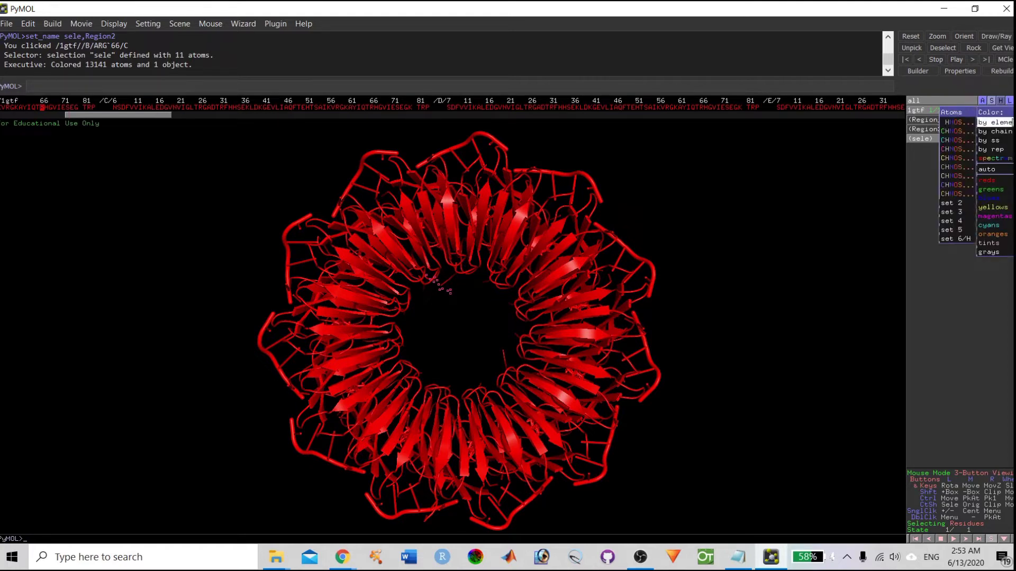
click(955, 138)
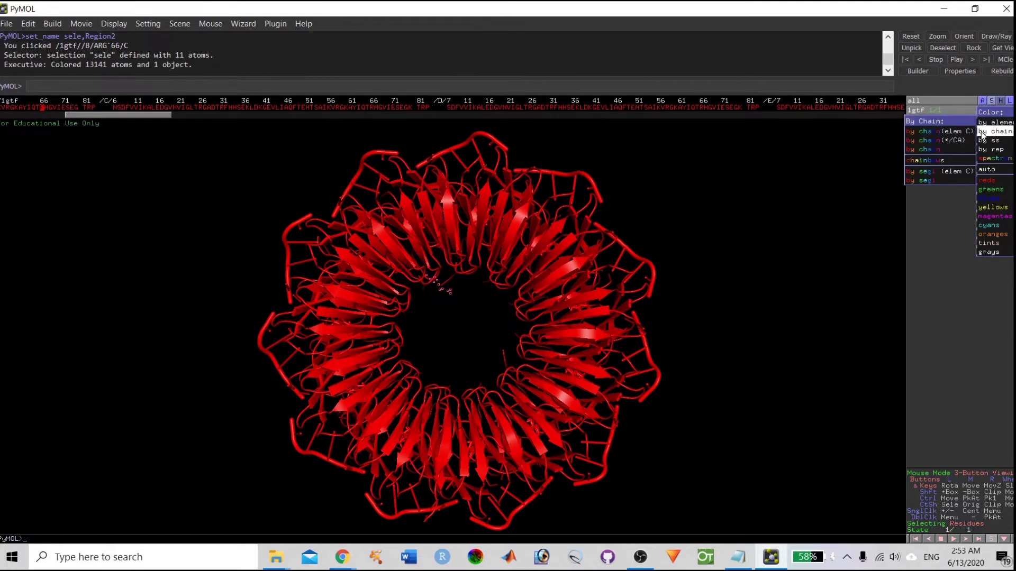
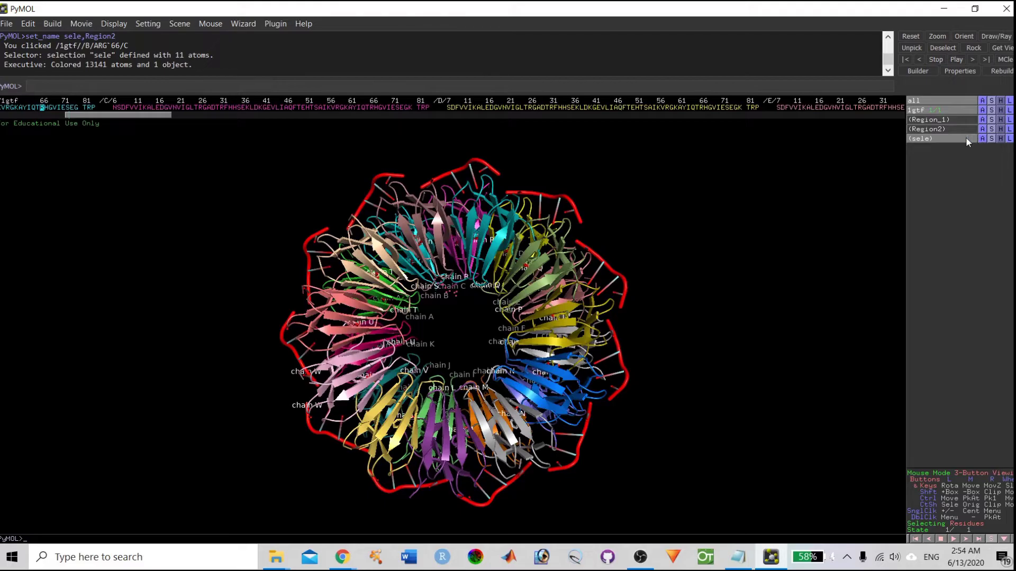
- Clear the chain labels from 1gtf
click(1010, 113)
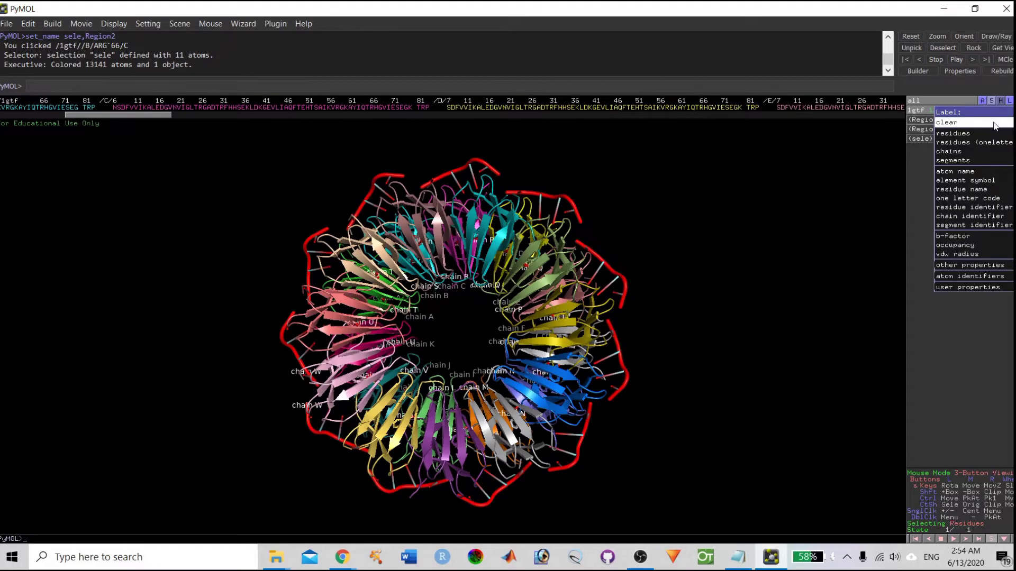
click(996, 127)
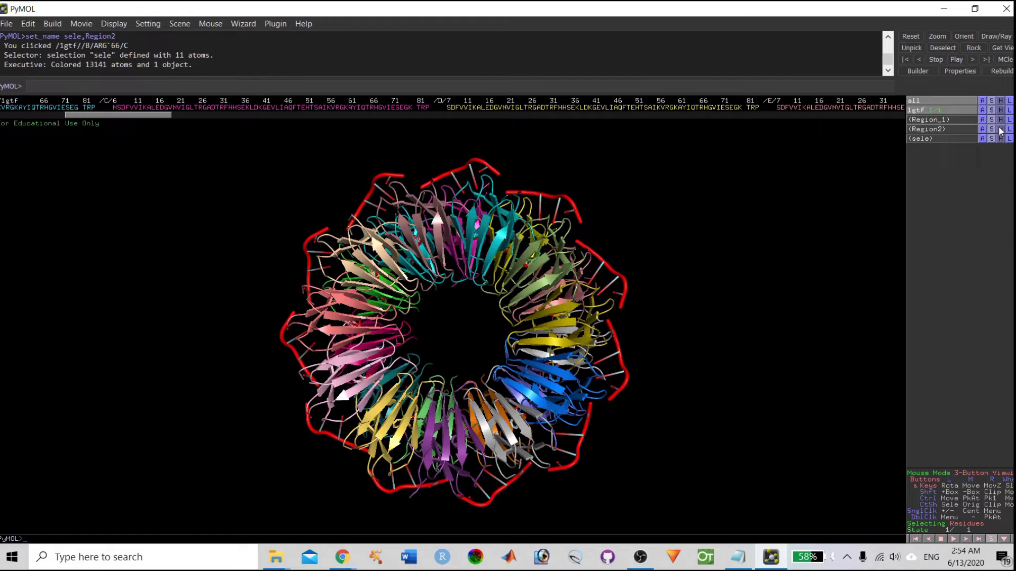
- Select residue 26 of chain C in the sequence and show the selection as sticks
right_drag(723, 291, 717, 410)
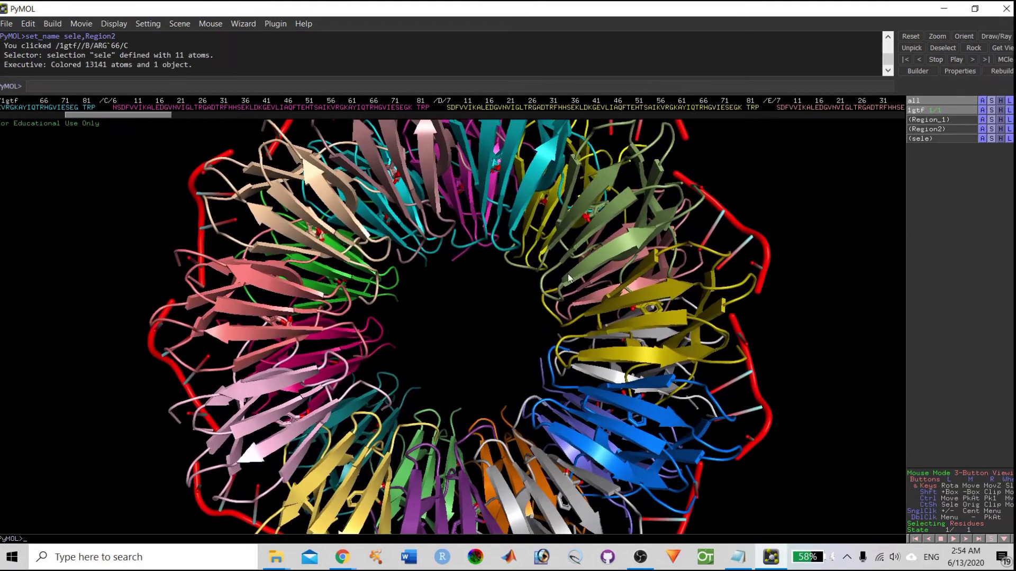
click(583, 285)
drag(555, 289, 493, 290)
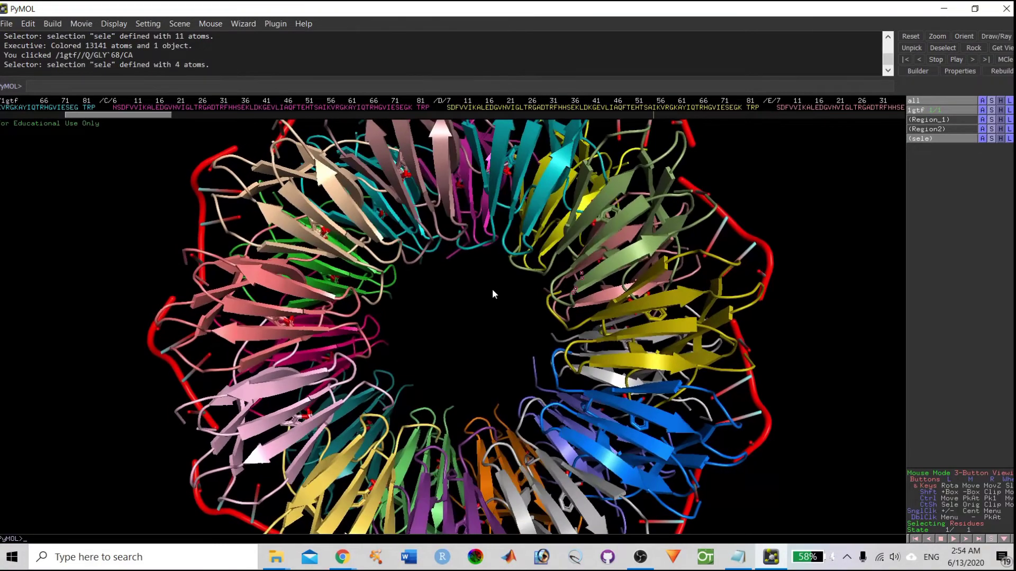
click(991, 538)
click(991, 539)
click(200, 109)
click(991, 138)
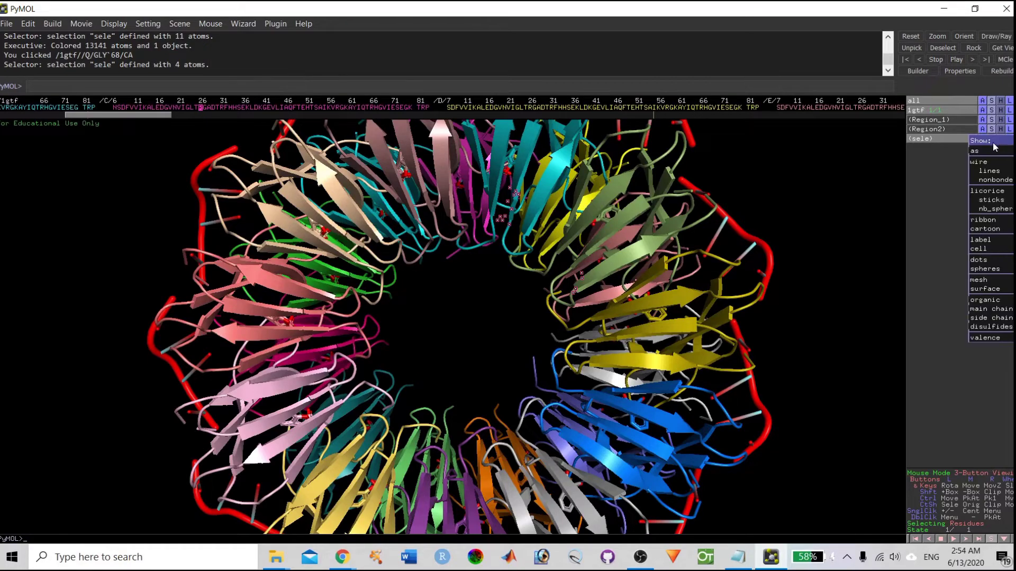
click(991, 200)
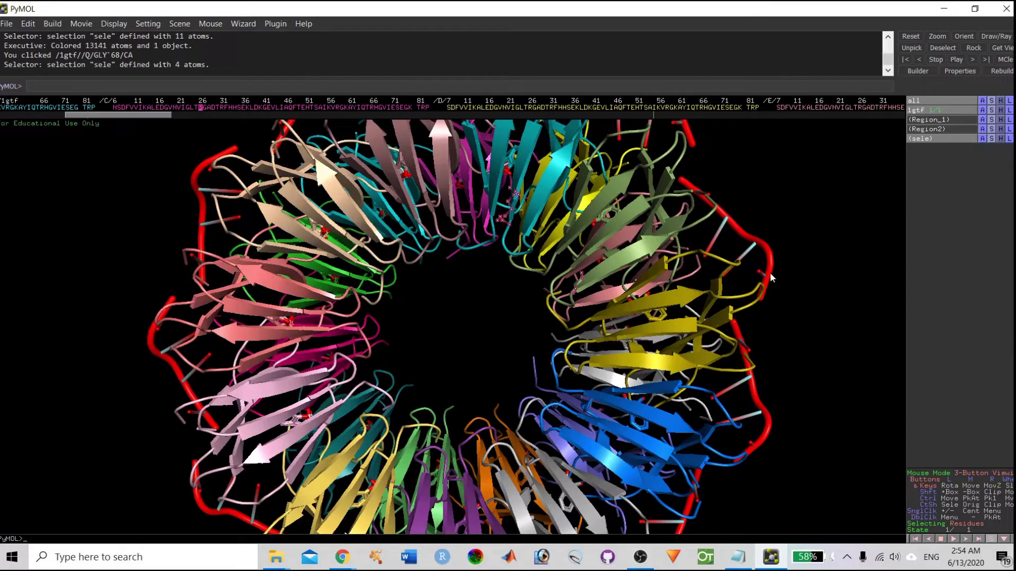
- Set the rotation origin on the (sele) selection and view the selected residues up close
mouse_move(503, 258)
mouse_down()
mouse_move(502, 287)
mouse_move(504, 265)
mouse_up()
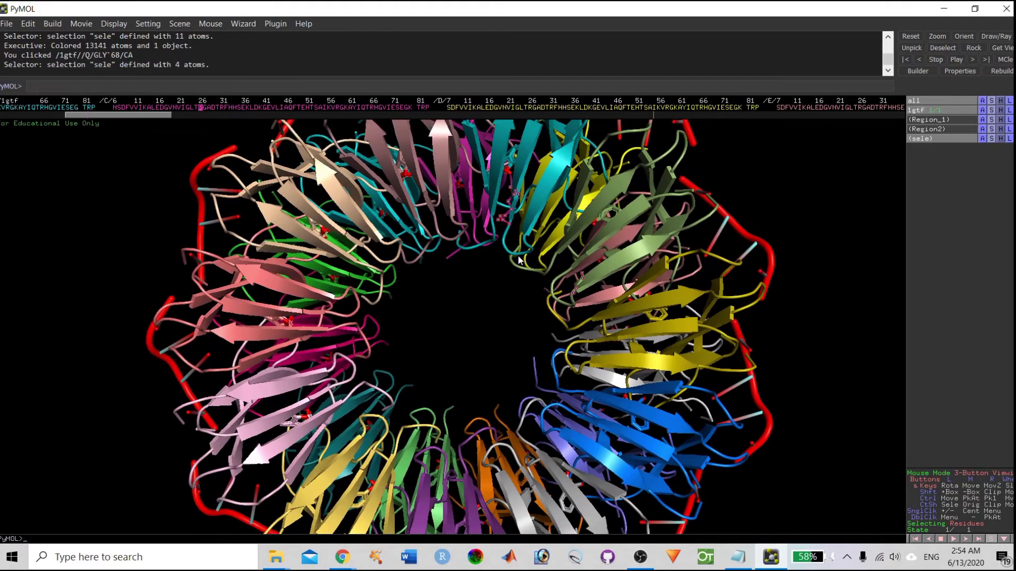
click(982, 139)
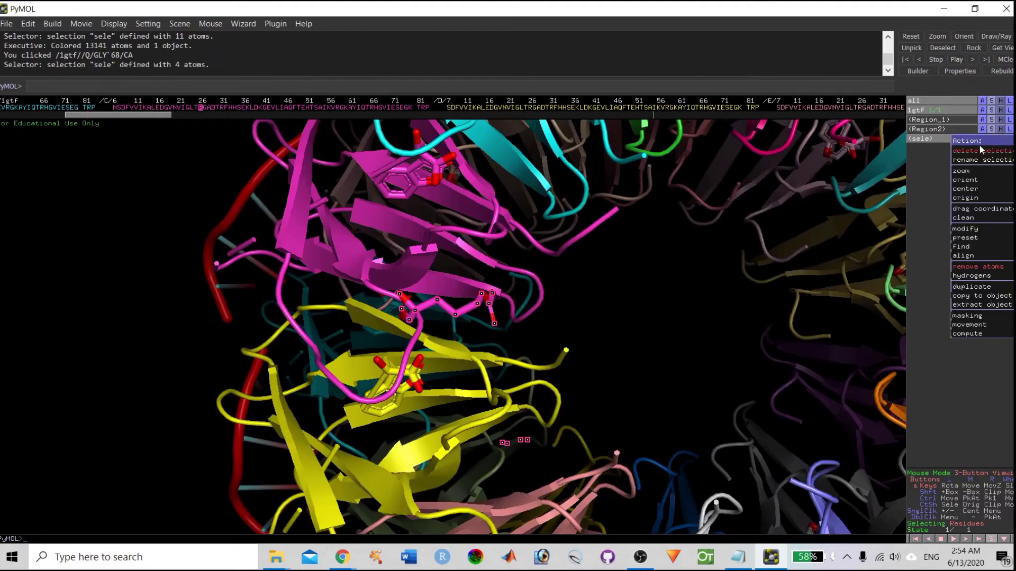
click(985, 199)
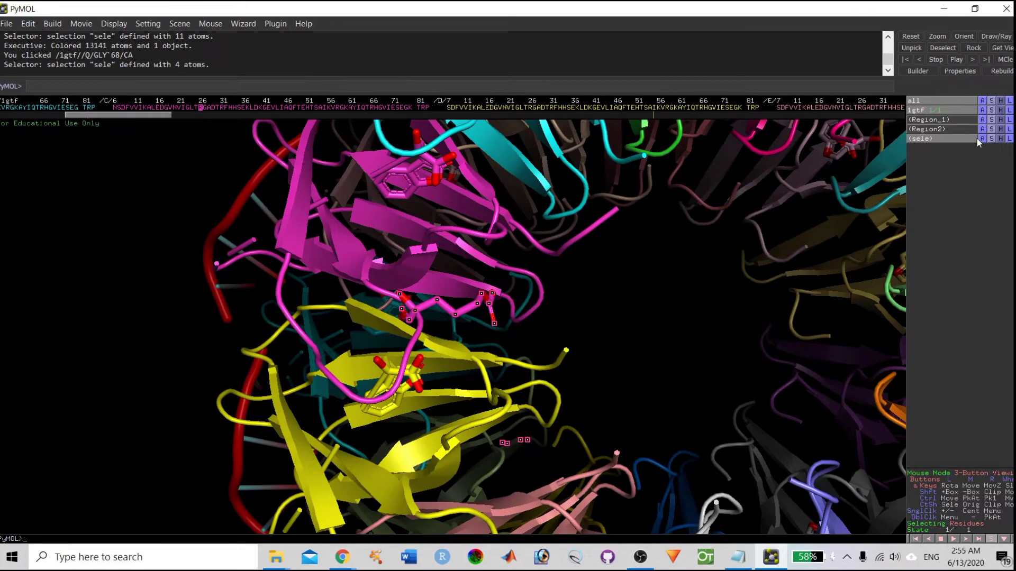
right_drag(718, 247, 558, 283)
drag(557, 280, 462, 296)
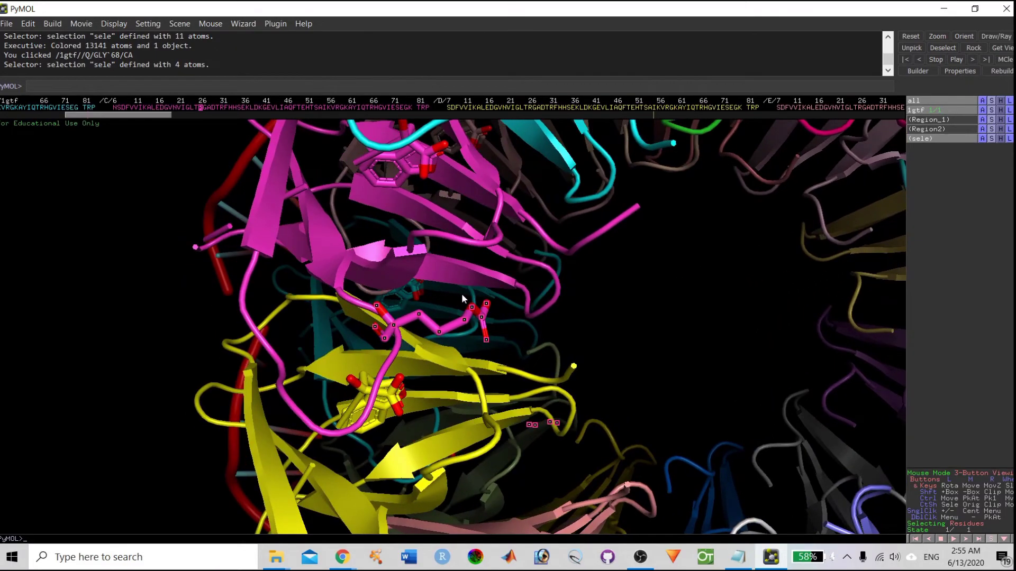
- Label the residues in the (sele) selection with their residue name and number
click(1010, 140)
click(973, 168)
right_drag(414, 357, 423, 344)
right_drag(619, 326, 641, 241)
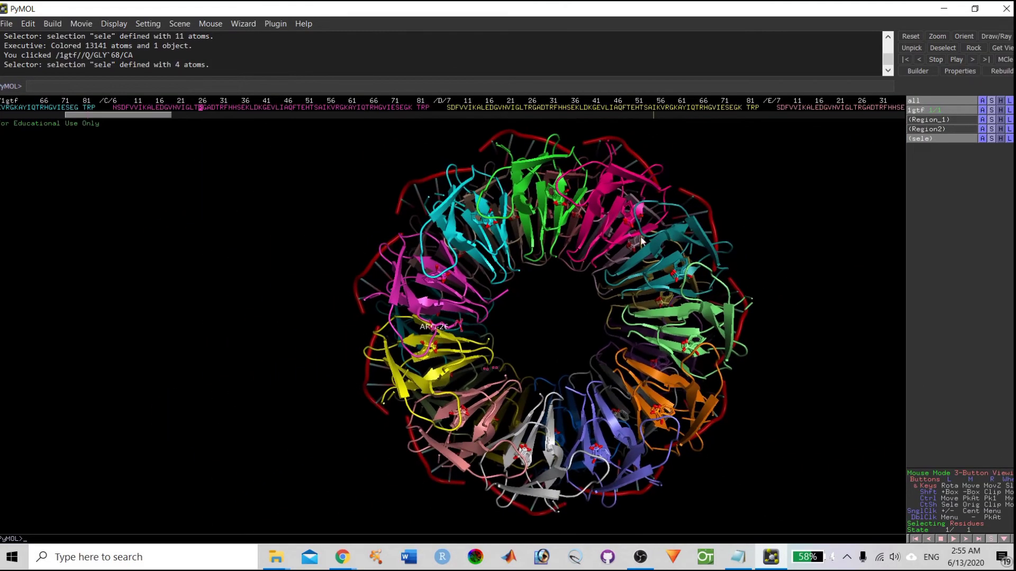
drag(261, 371, 717, 367)
right_drag(717, 367, 624, 363)
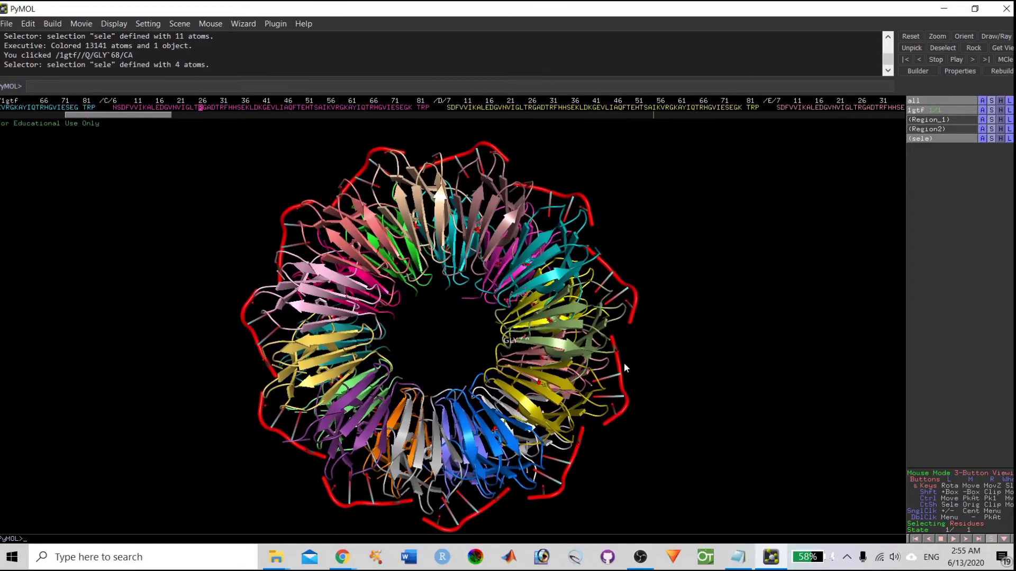
- Show the surface of 1gtf and set the surface transparency to 50%
click(991, 110)
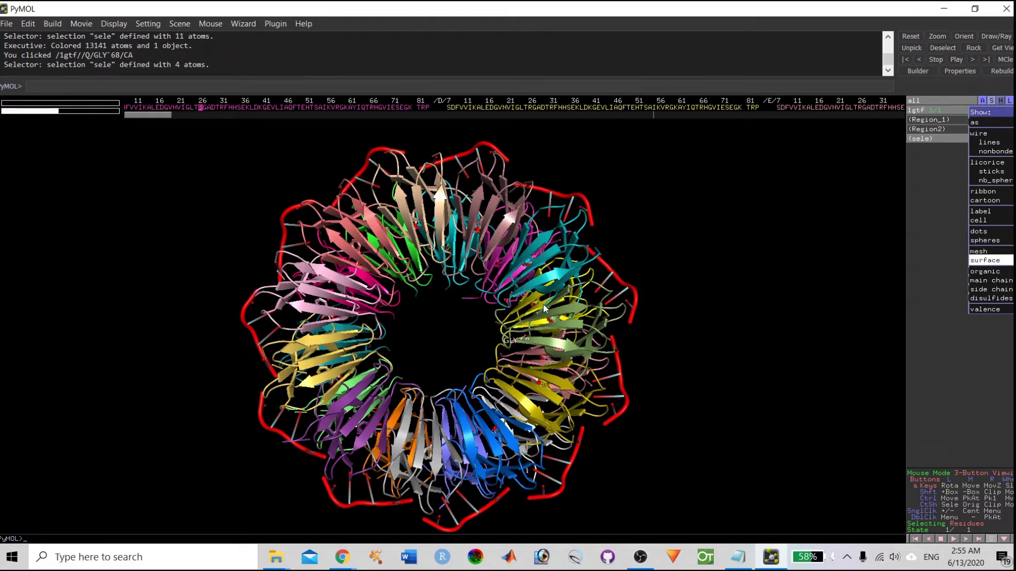
drag(683, 349, 759, 489)
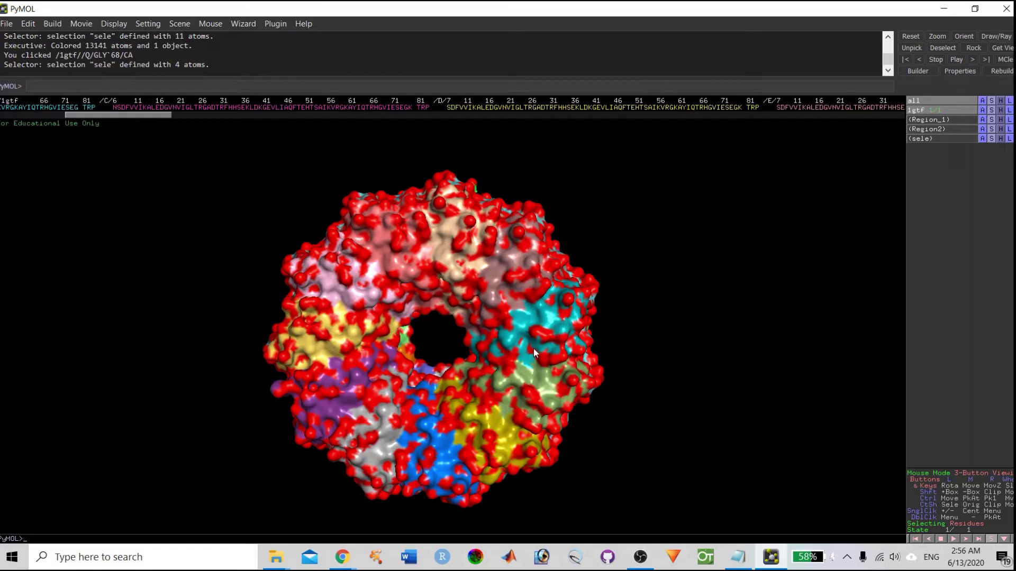
click(152, 26)
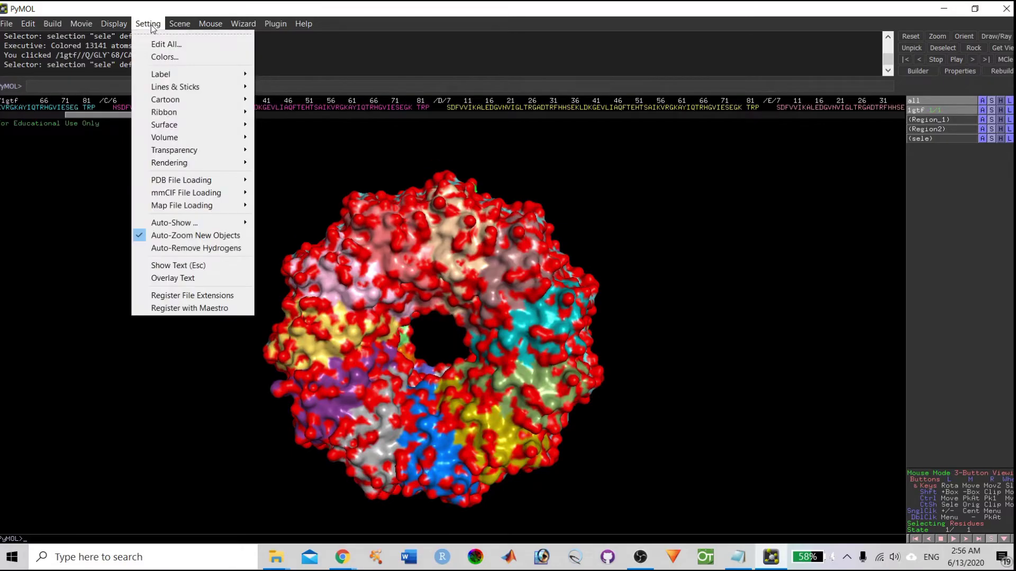
mouse_move(222, 150)
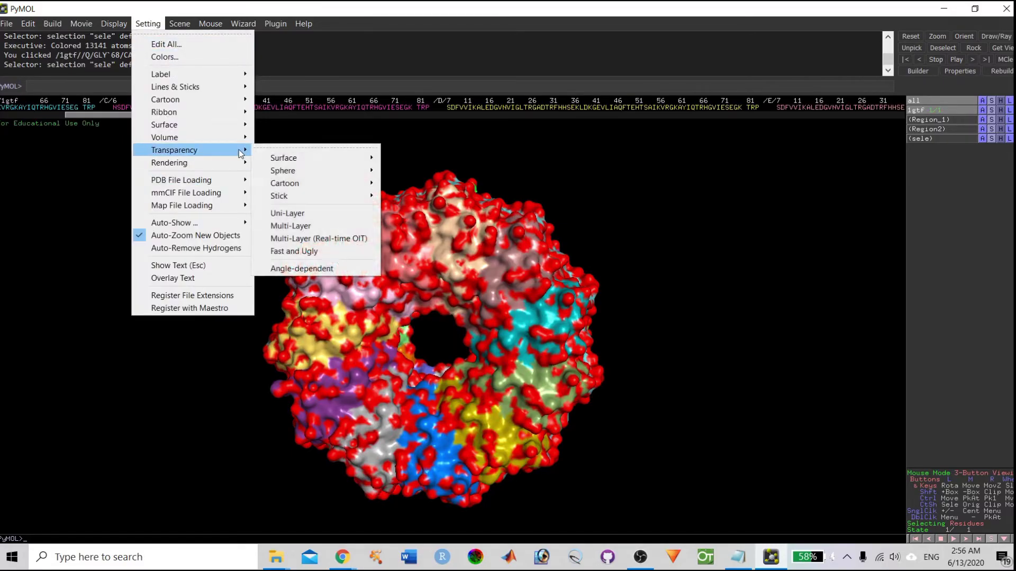
mouse_move(301, 159)
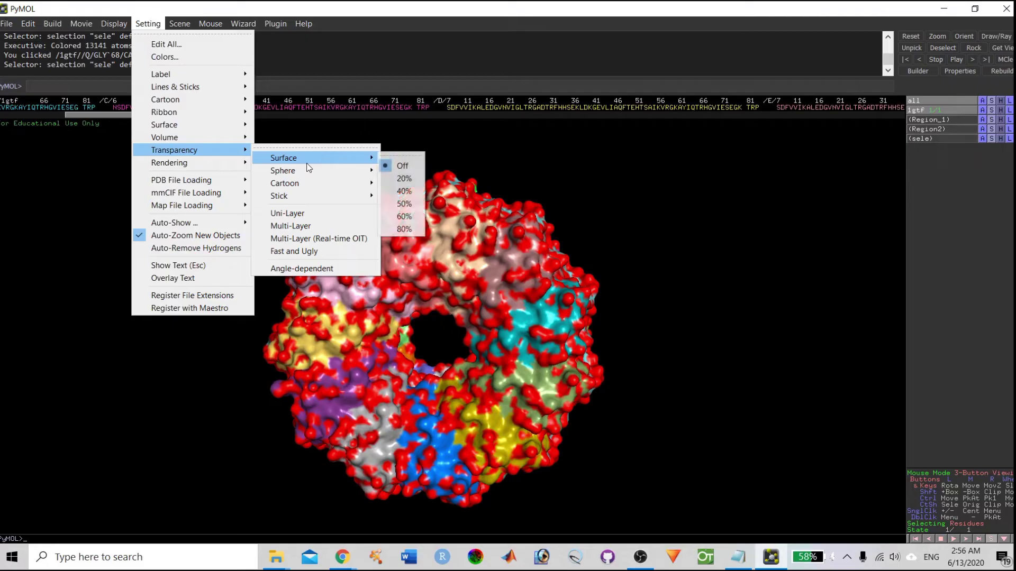
click(399, 205)
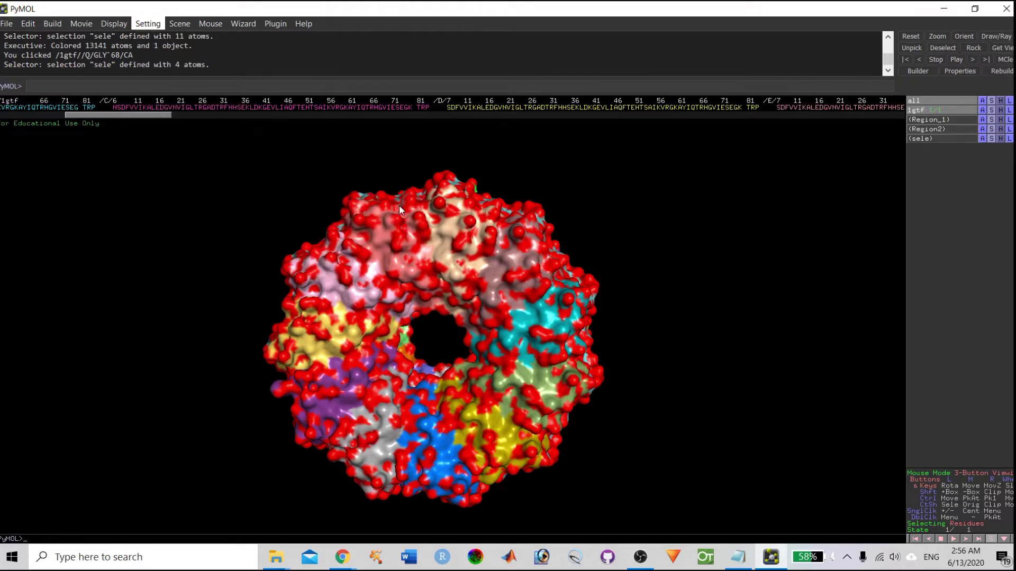
mouse_move(470, 439)
mouse_down()
mouse_move(487, 432)
mouse_move(508, 442)
mouse_move(465, 455)
mouse_up()
right_drag(690, 368, 675, 392)
right_drag(674, 435, 648, 435)
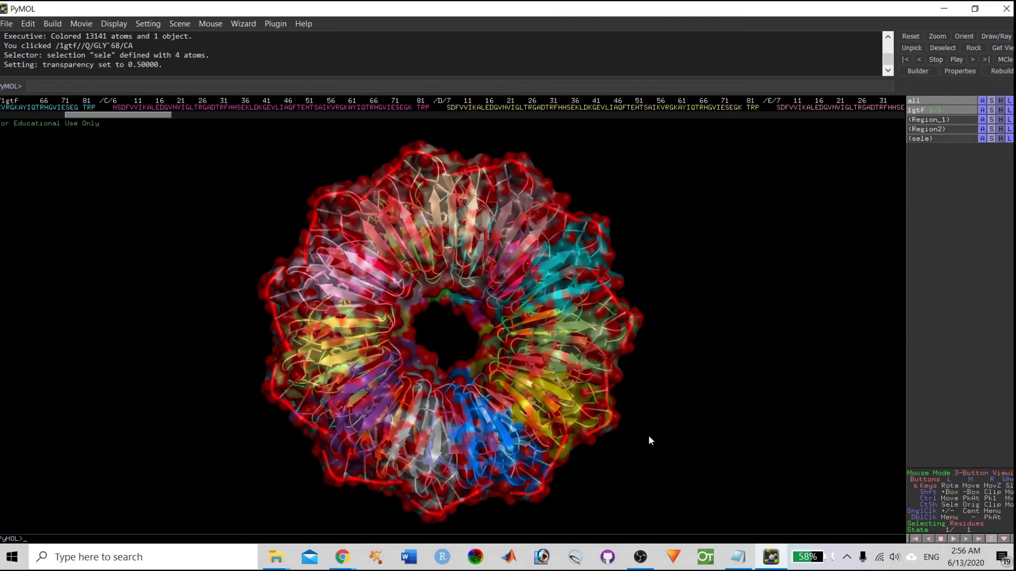
- Set the surface transparency to 80%
click(148, 23)
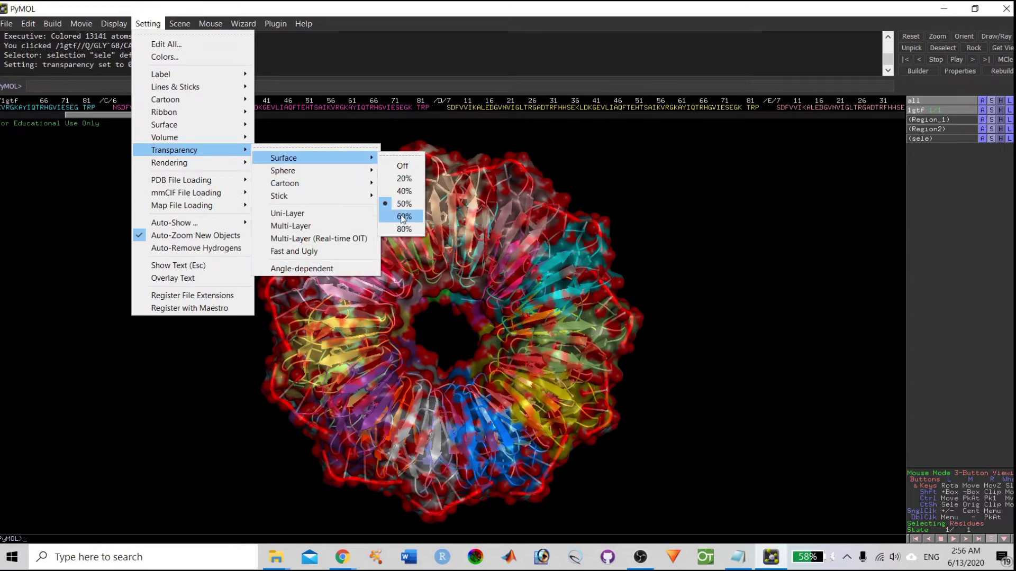
click(404, 254)
drag(415, 395, 671, 364)
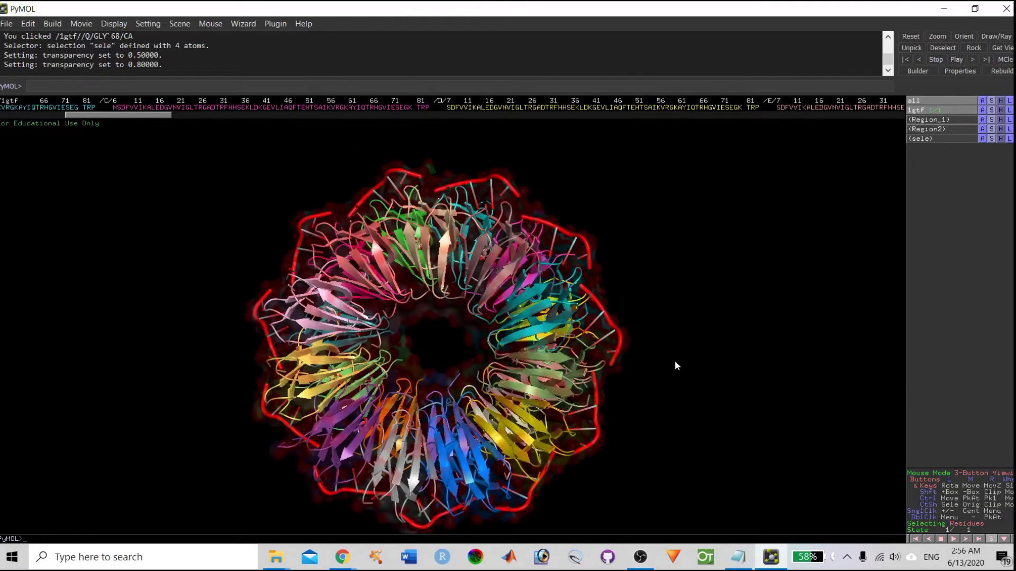
middle_drag(704, 319, 706, 309)
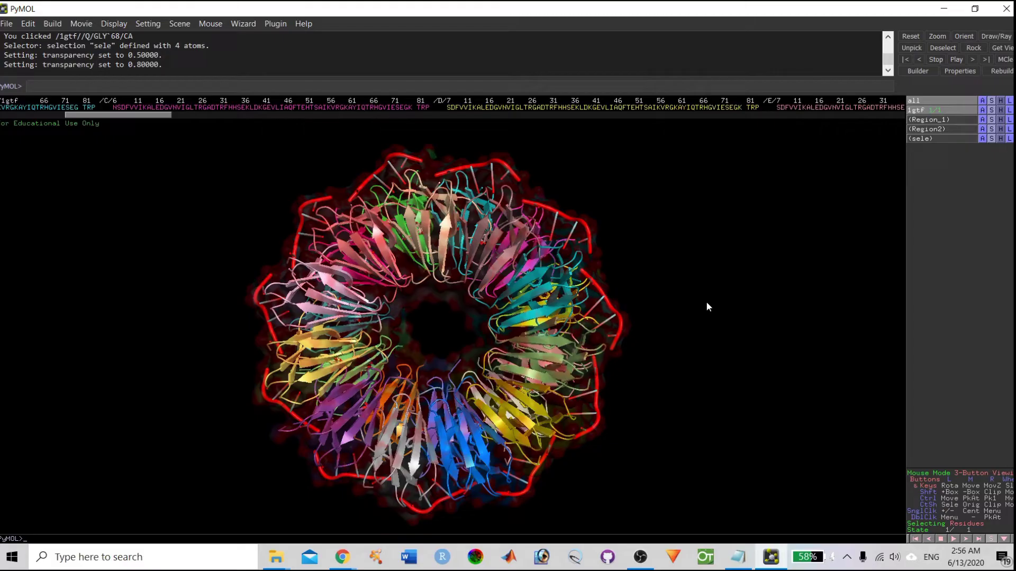
- Change the viewer background color to white
click(113, 23)
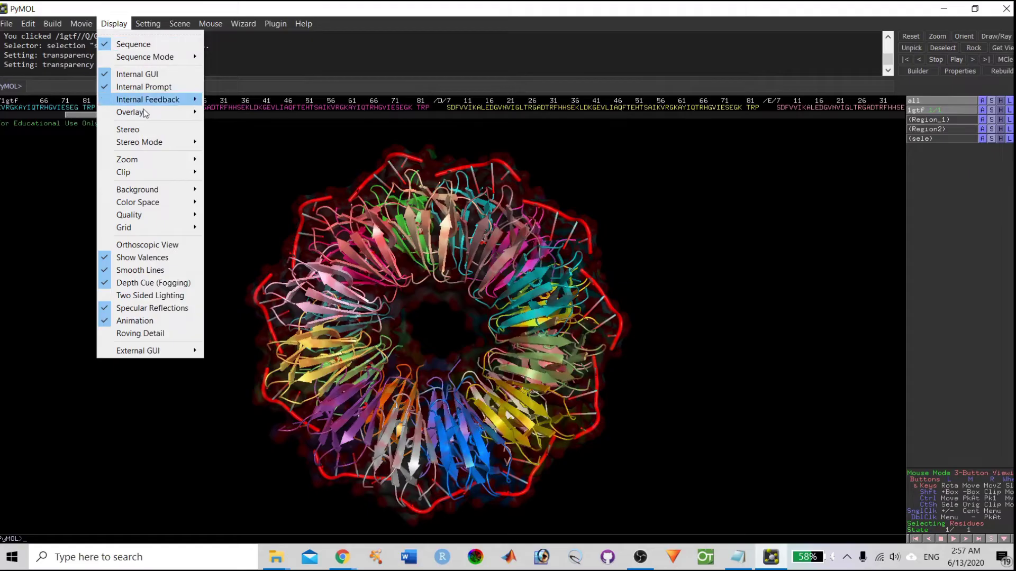
mouse_move(162, 192)
click(252, 228)
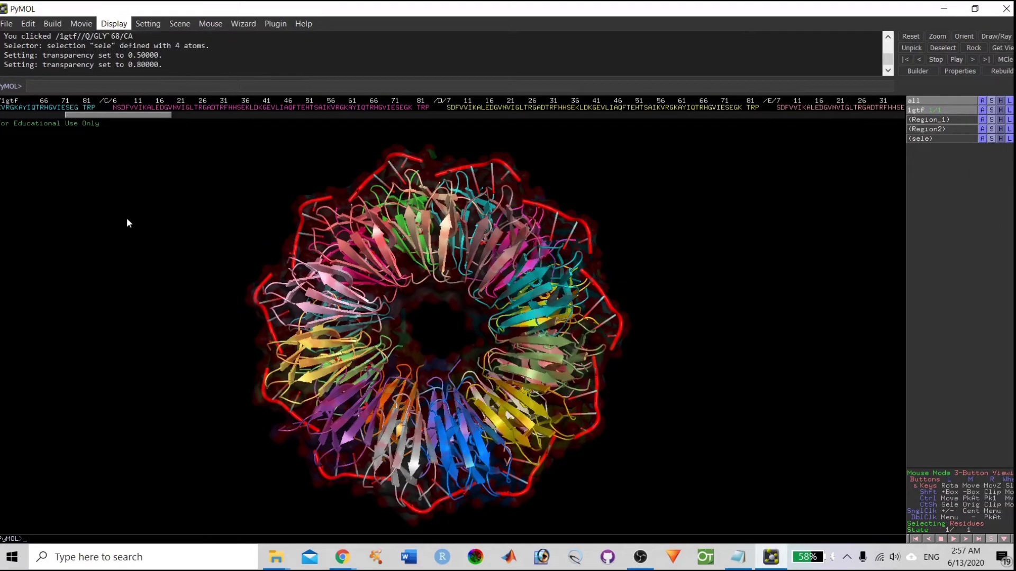
drag(672, 285, 614, 398)
mouse_move(462, 380)
mouse_down()
mouse_move(461, 339)
mouse_move(462, 378)
mouse_move(464, 370)
mouse_up()
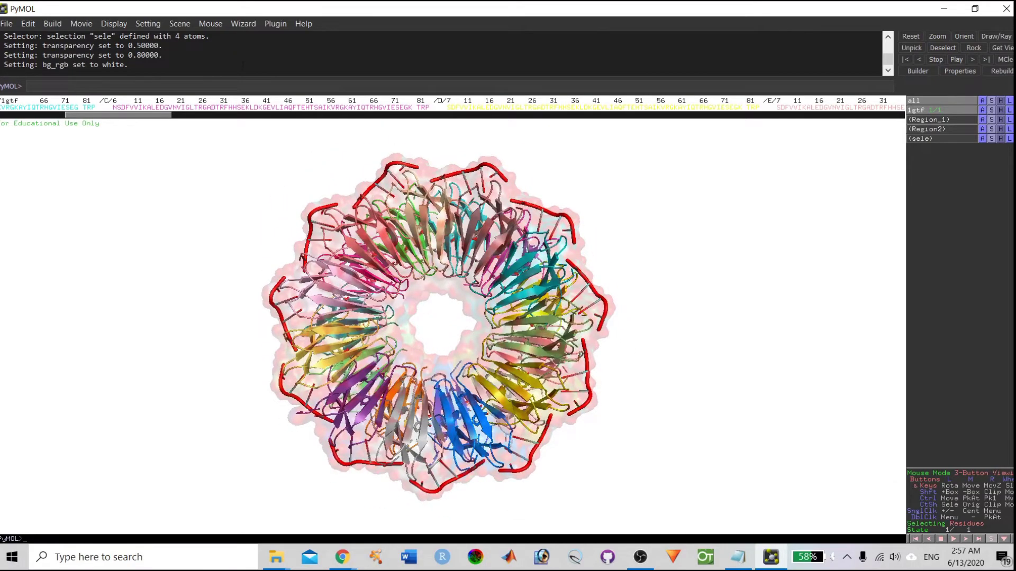
- Turn off the surface transparency so the 1gtf surface is drawn fully opaque
click(148, 24)
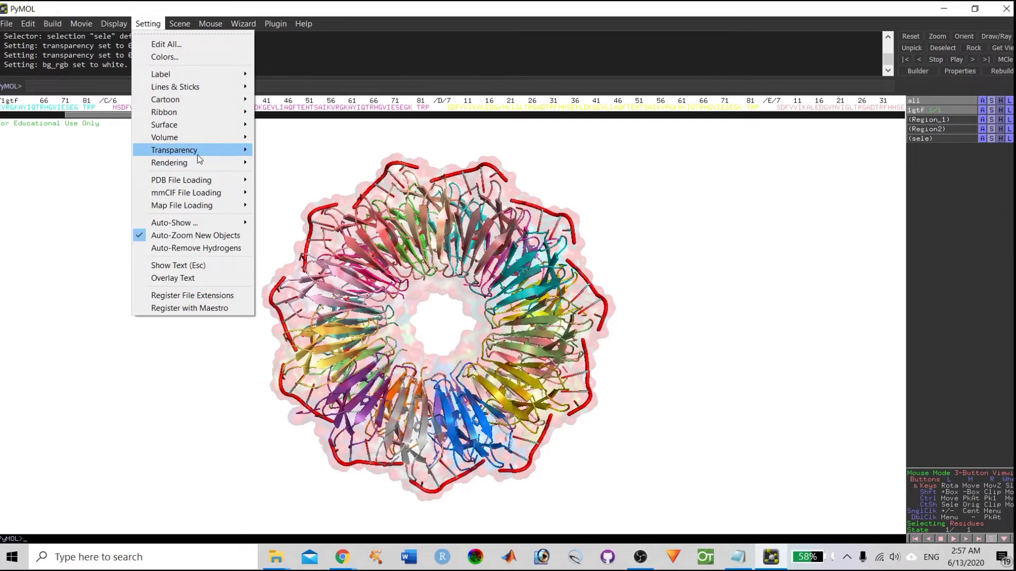
mouse_move(201, 154)
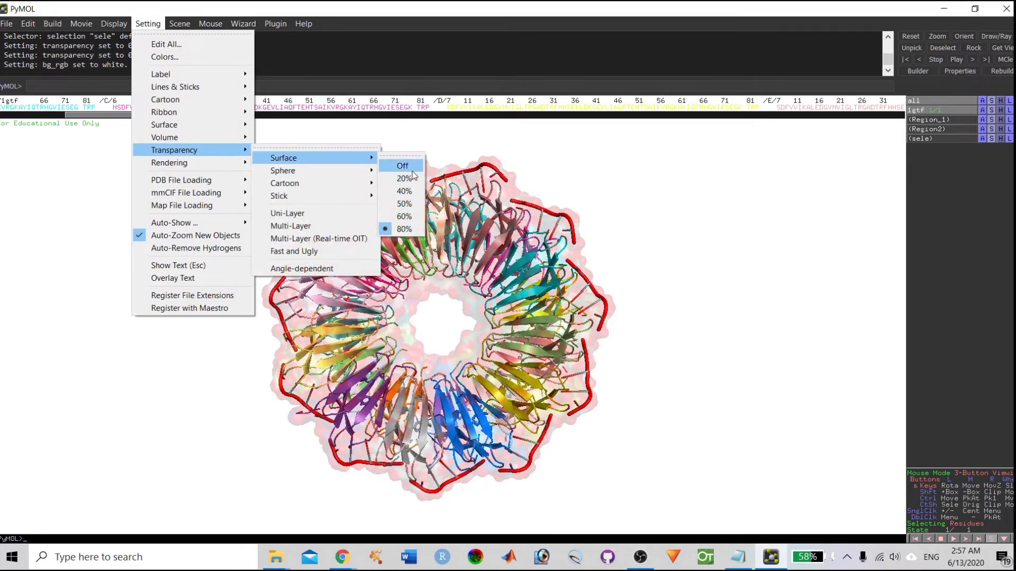
click(405, 165)
drag(709, 380, 659, 337)
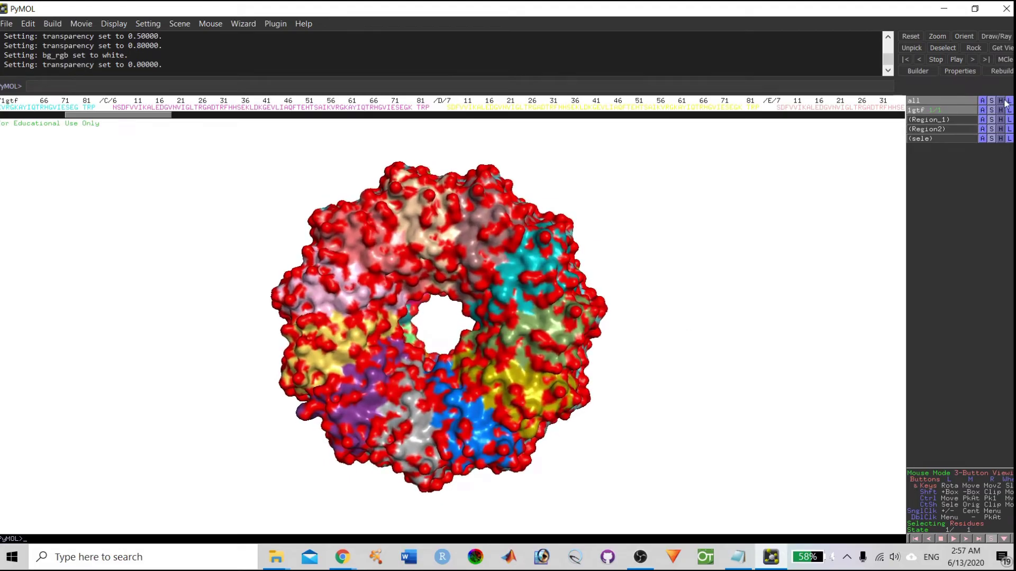
right_drag(762, 256, 757, 283)
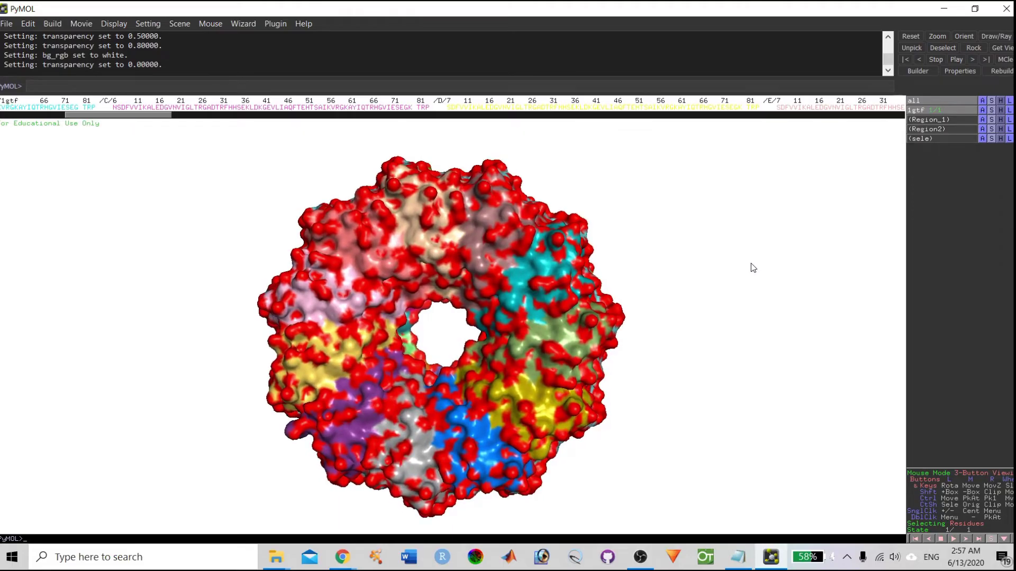
- Export the current display as a PNG image named ASDAd on the Desktop
click(5, 25)
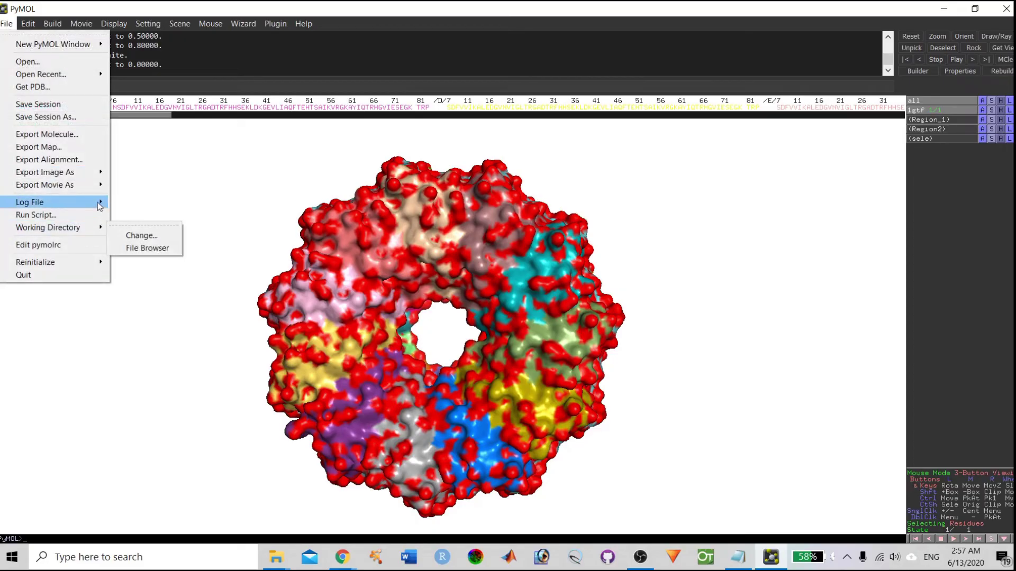
mouse_move(100, 177)
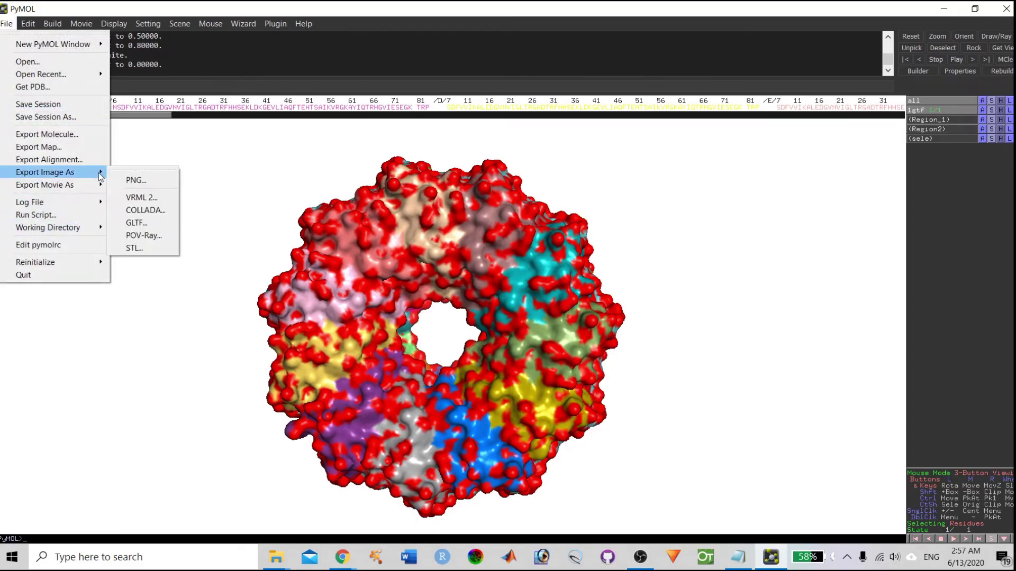
click(136, 180)
click(505, 297)
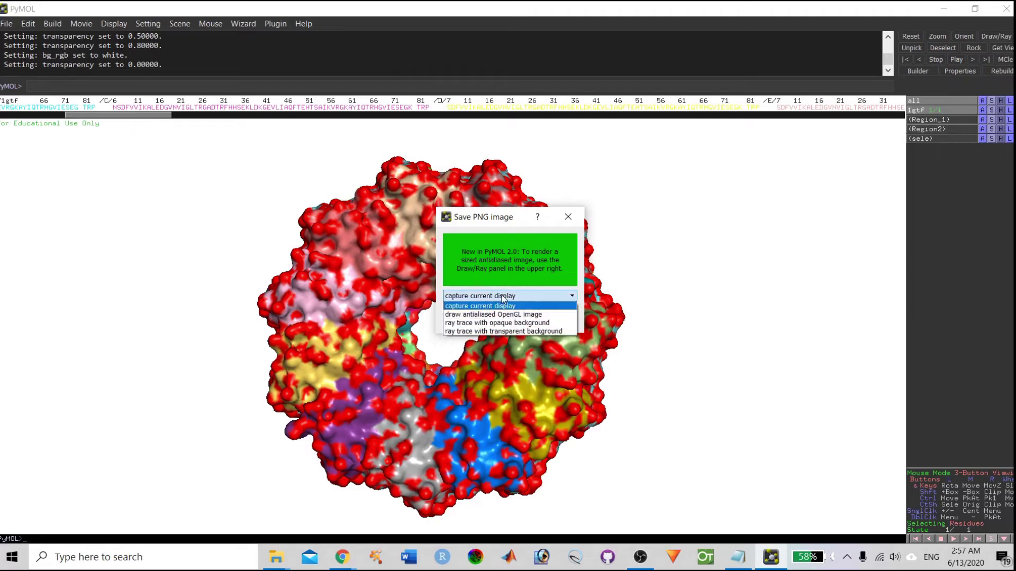
click(512, 306)
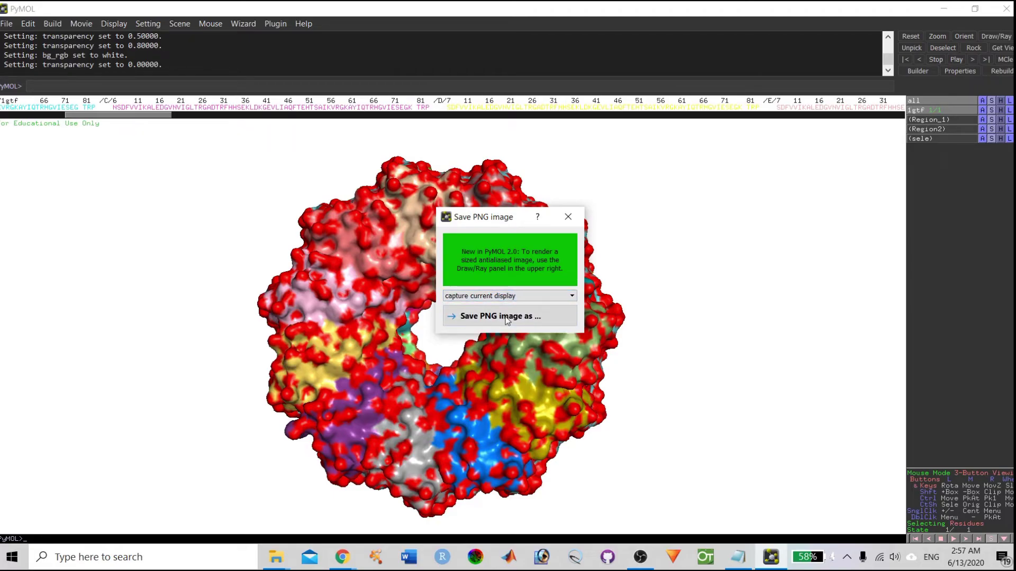
click(506, 318)
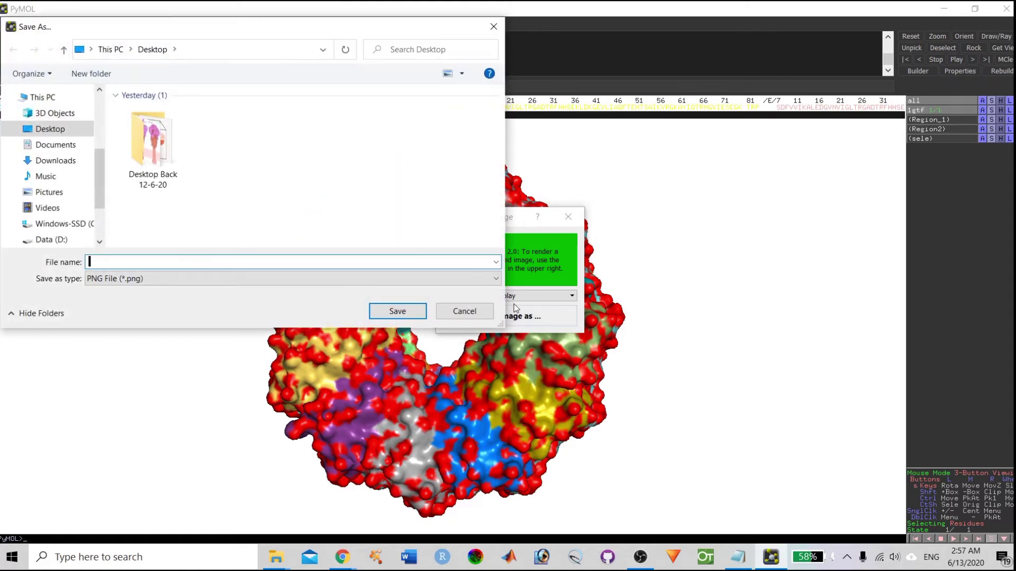
click(55, 129)
text(ASDAd)
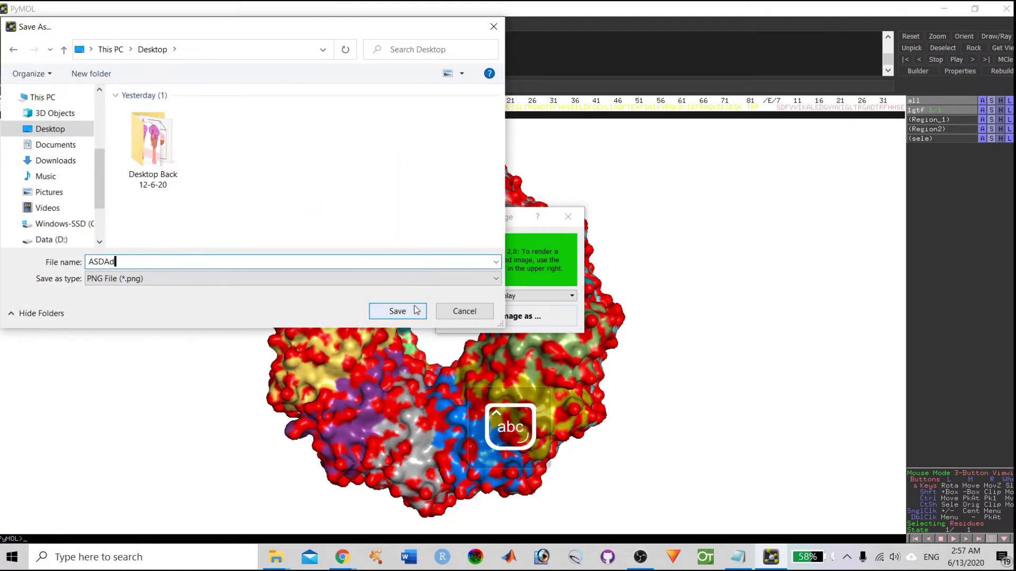
click(398, 311)
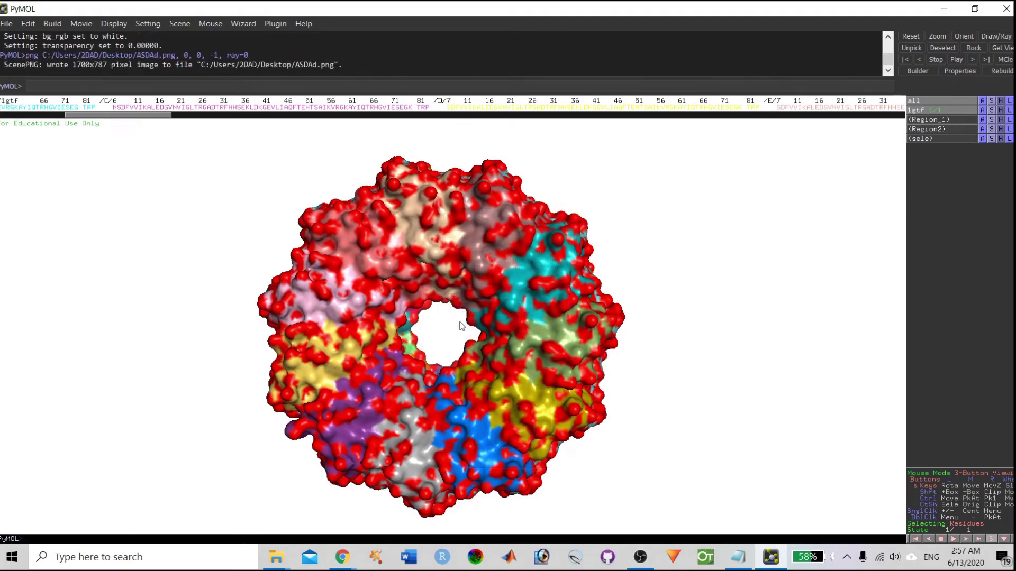
- Open the exported ASDAd image from the Windows desktop to check it, and close it
key(super+d)
double_click(30, 416)
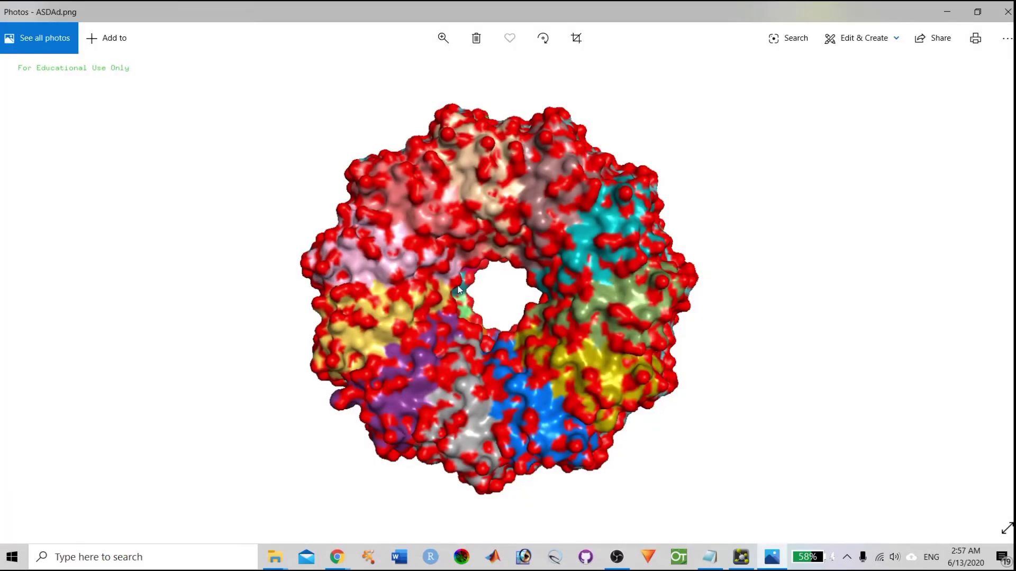
click(1006, 11)
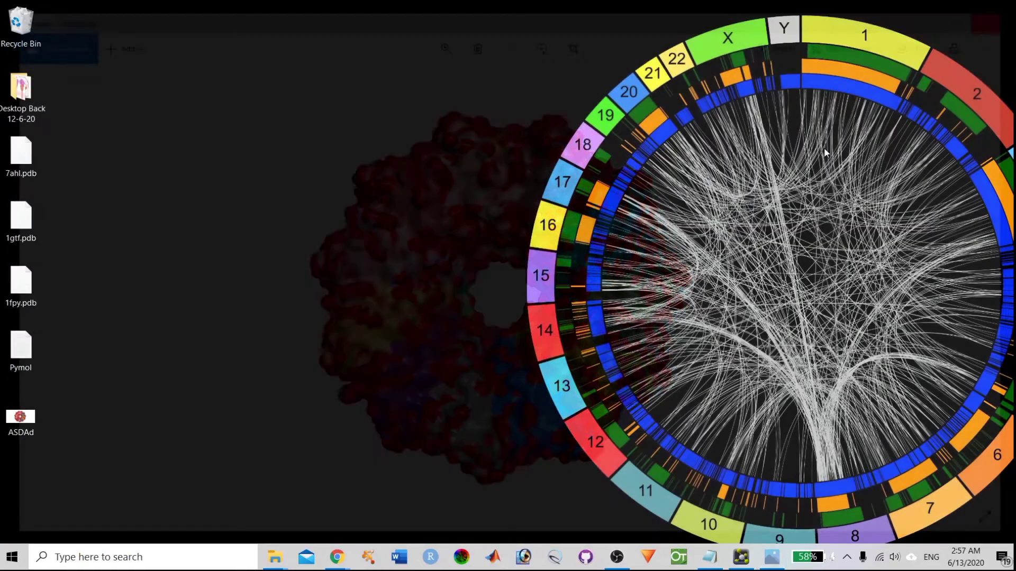
- Switch back to PyMOL and hide the surface of all objects
click(771, 556)
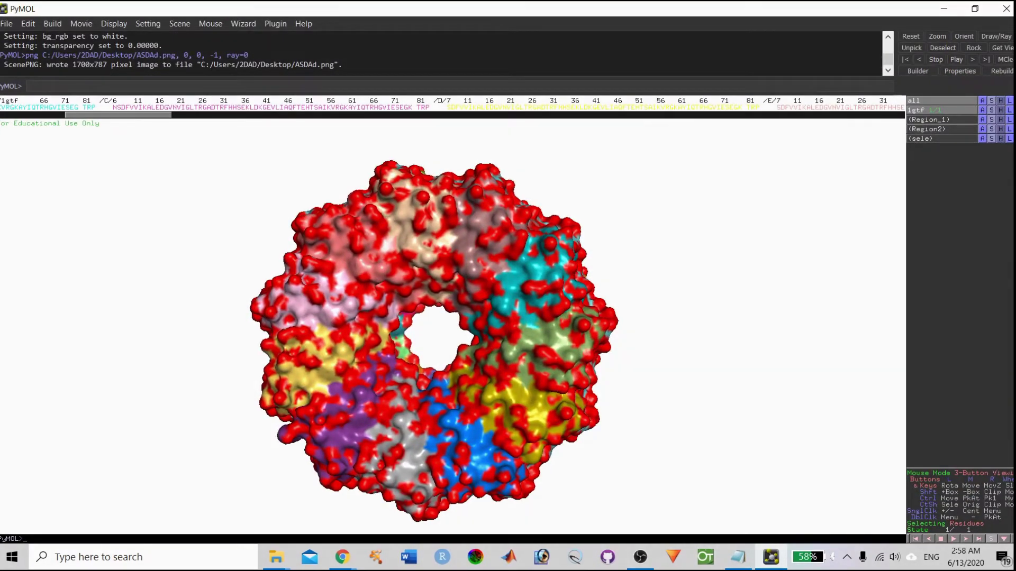
click(1002, 102)
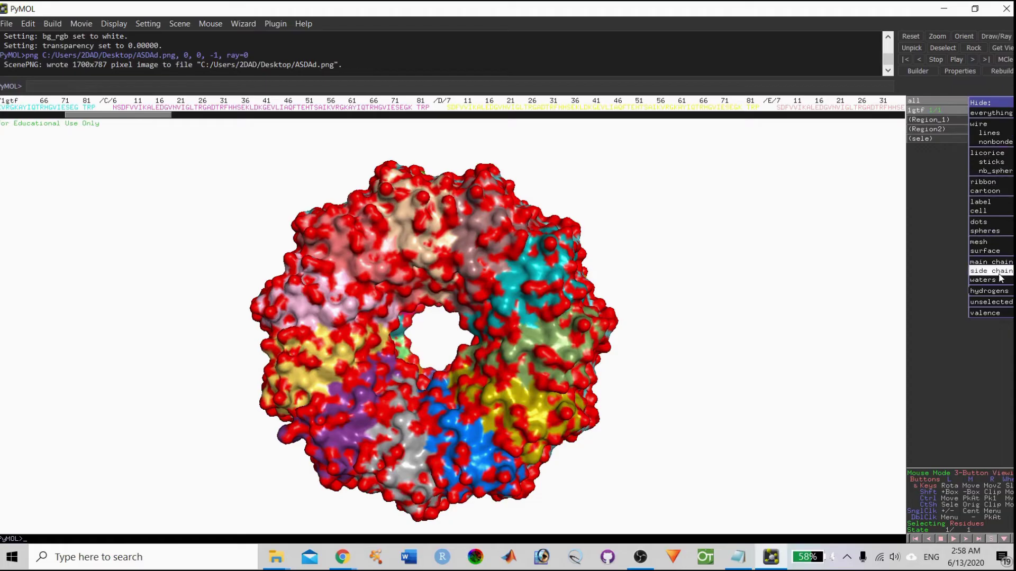
click(999, 252)
mouse_move(323, 350)
mouse_down()
mouse_move(338, 338)
mouse_move(324, 360)
mouse_up()
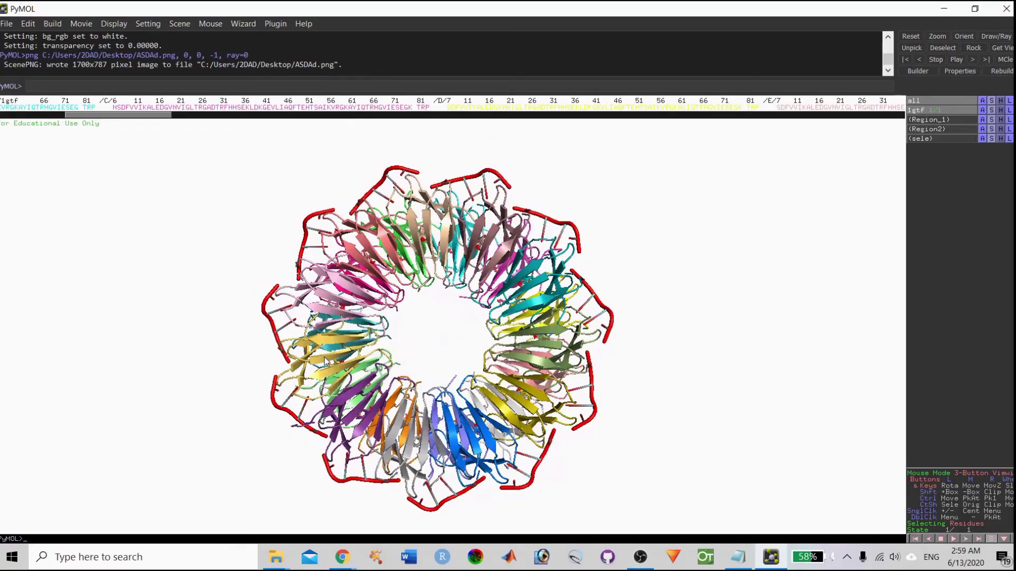
- Apply a preset to 1gtf that draws its chains as a rainbow-colored cartoon, and inspect the restyled ring
click(982, 108)
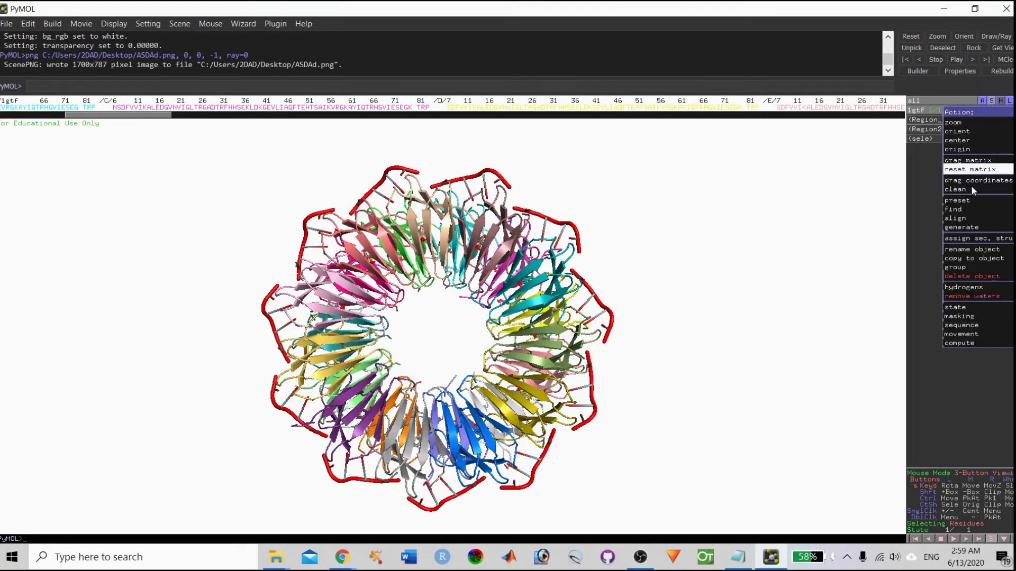
mouse_move(947, 203)
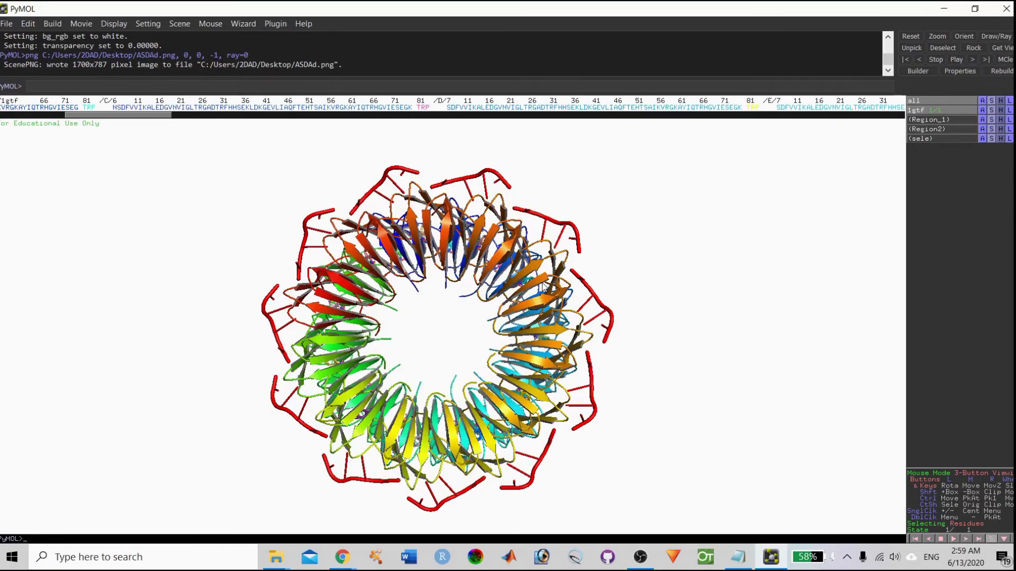
mouse_move(397, 318)
mouse_down()
mouse_move(394, 328)
mouse_move(405, 328)
mouse_up()
drag(405, 329, 401, 330)
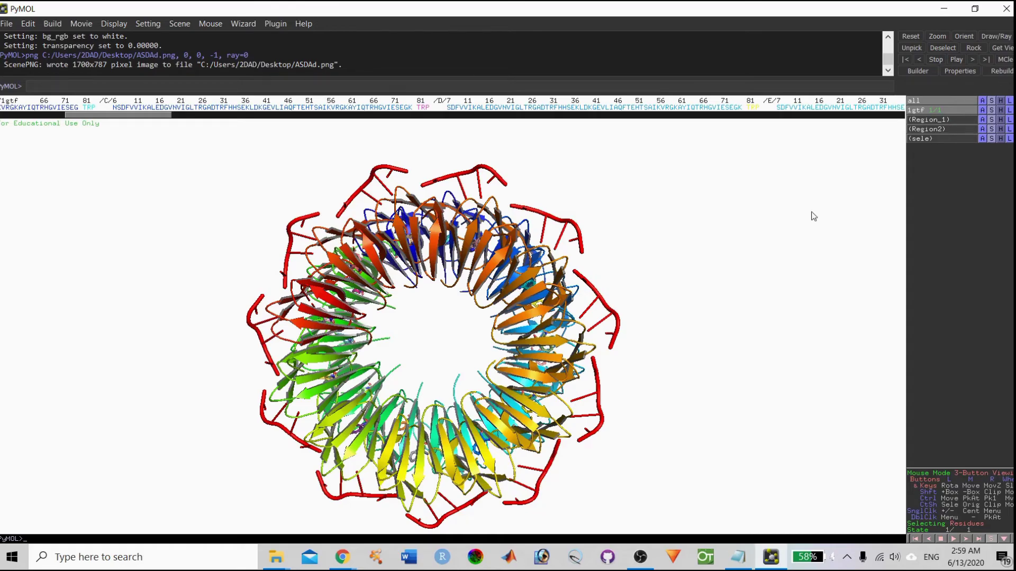
drag(543, 353, 445, 333)
- Open the 1gtf, 7ahl and 1fpy structure files together in the current session
key(ctrl+o)
click(302, 140)
ctrl+click(377, 140)
ctrl+click(227, 140)
click(391, 310)
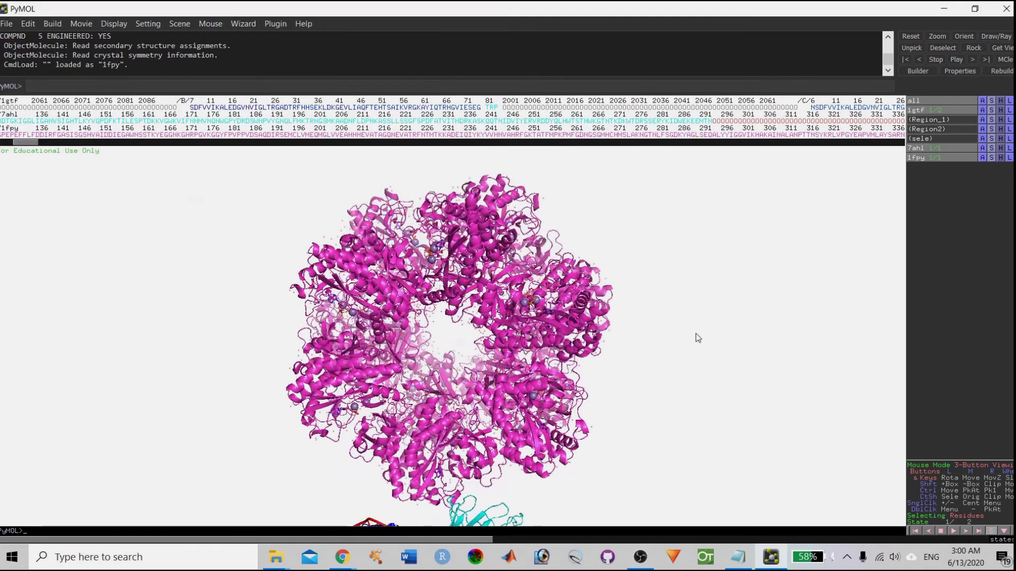
- Apply the rainbow cartoon preset to all loaded objects and narrow the display down to 1fpy
click(981, 100)
mouse_move(960, 142)
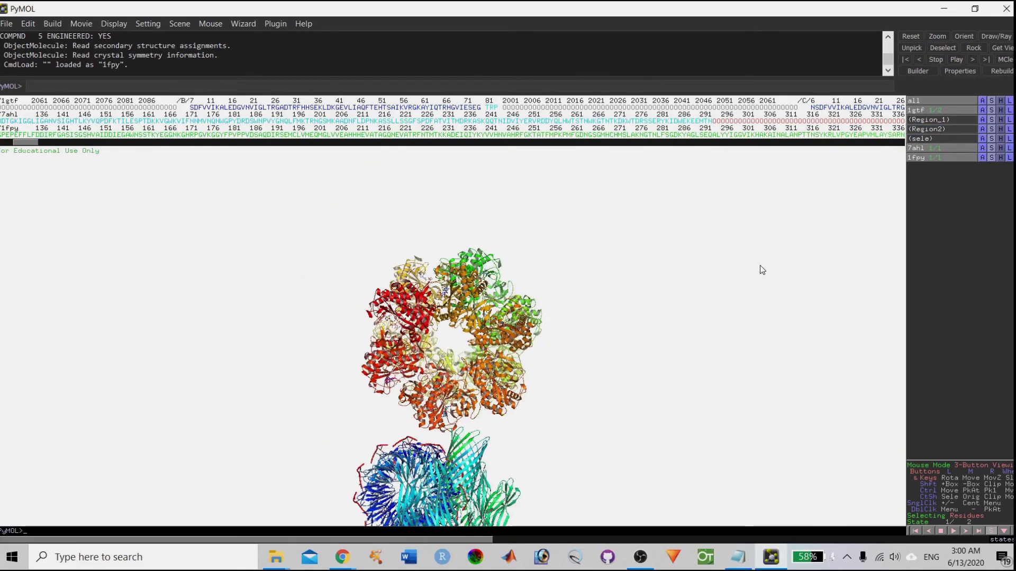
click(923, 148)
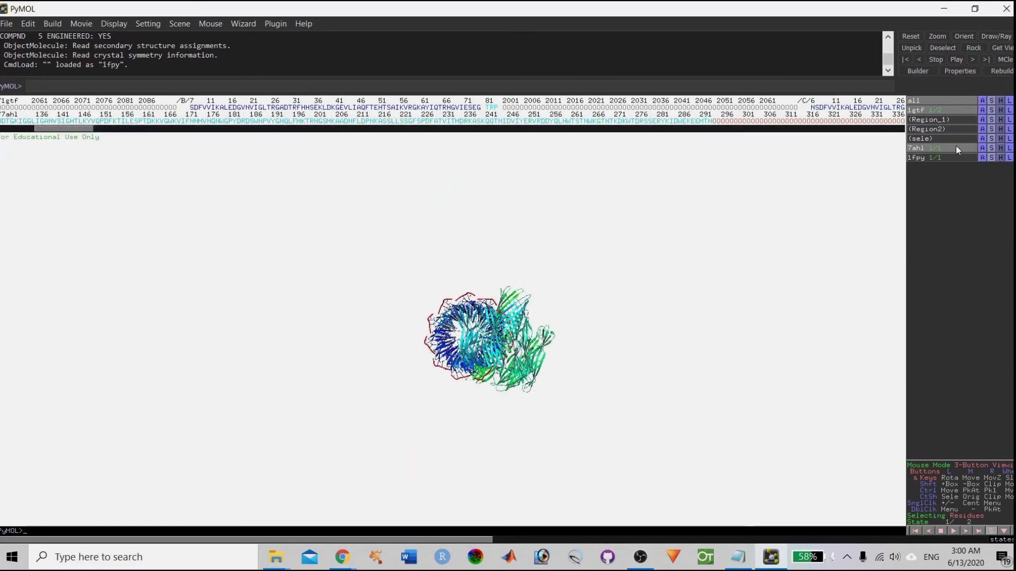
- Show the surface of 1fpy and color it by secondary structure with red helices, yellow sheets and green loops
click(982, 157)
click(989, 160)
click(991, 159)
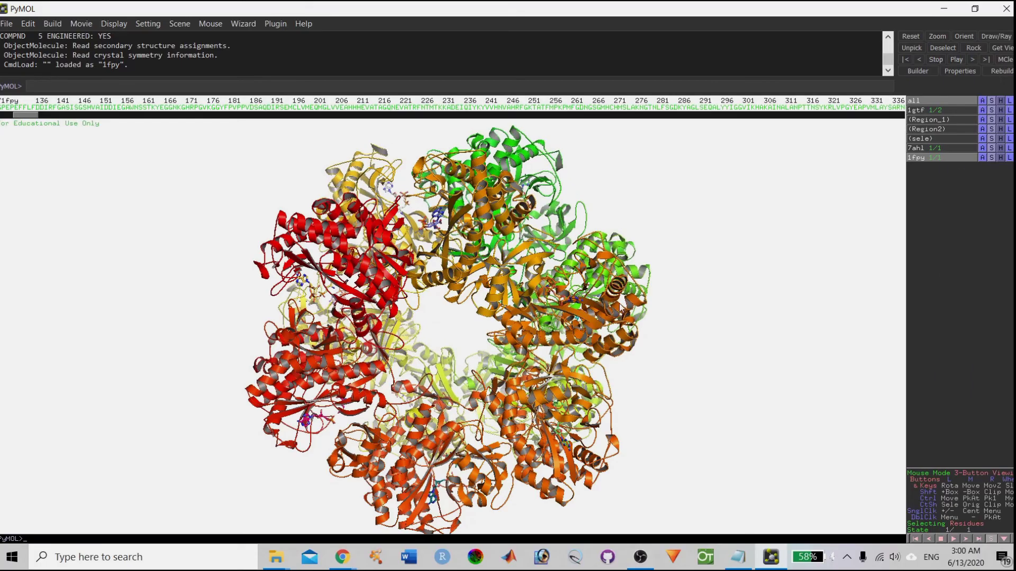
click(987, 307)
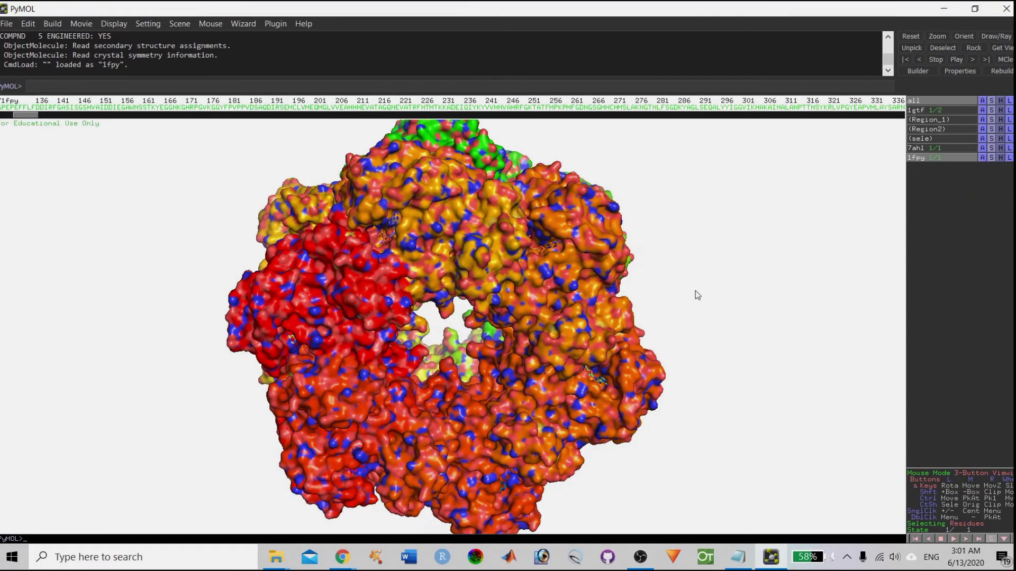
click(1013, 158)
mouse_move(991, 188)
click(925, 184)
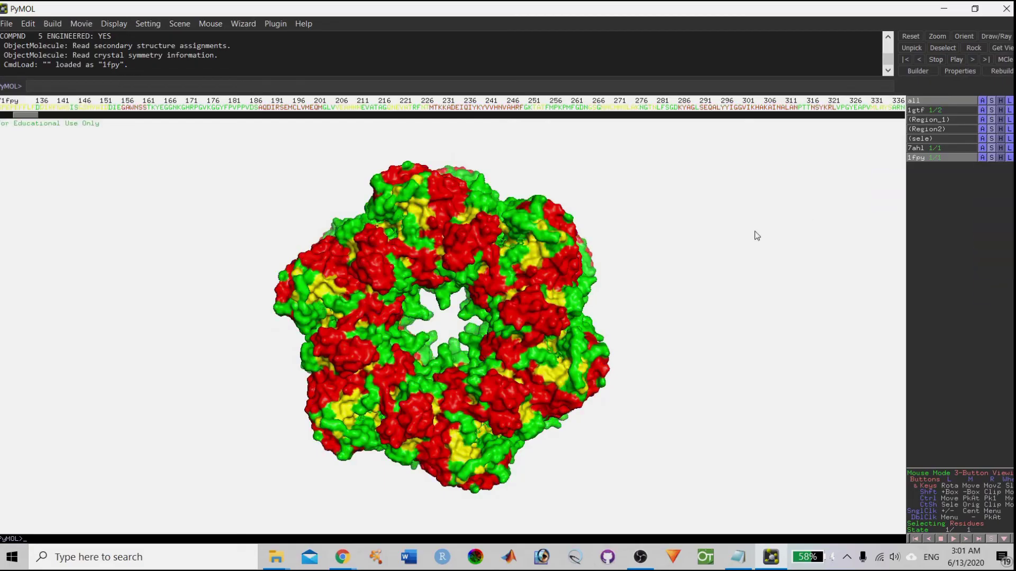
- Export the current display of 1fpy as a PNG image named sds on the Desktop
click(6, 23)
click(58, 135)
click(592, 184)
click(6, 23)
mouse_move(50, 168)
click(132, 176)
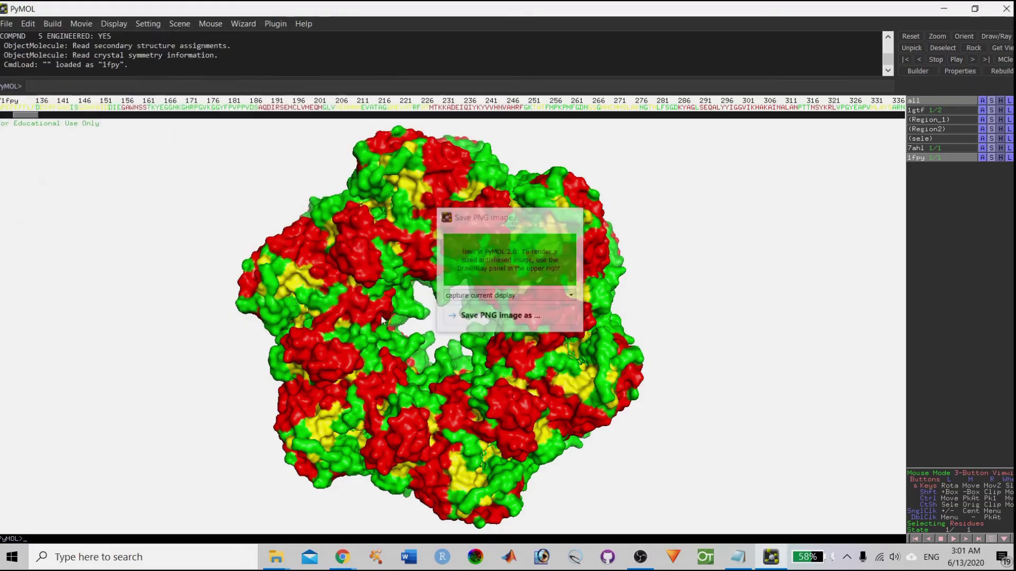
- Display only 7ahl and color it by secondary structure with red helices, yellow sheets and green loops
click(918, 147)
click(917, 157)
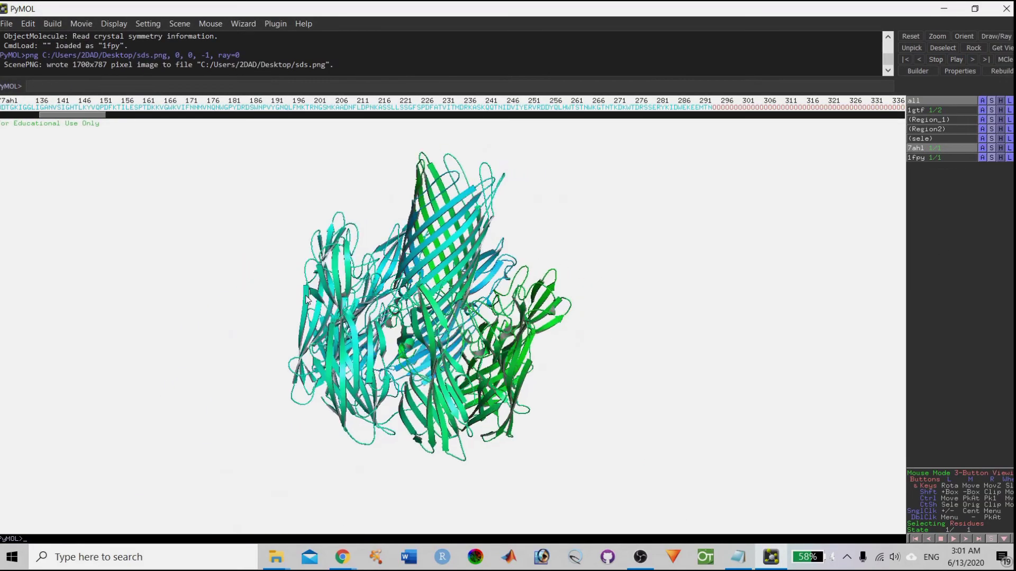
click(1011, 147)
click(950, 187)
- Color the 7ahl cartoon with the rainbow spectrum
click(1011, 148)
mouse_move(989, 186)
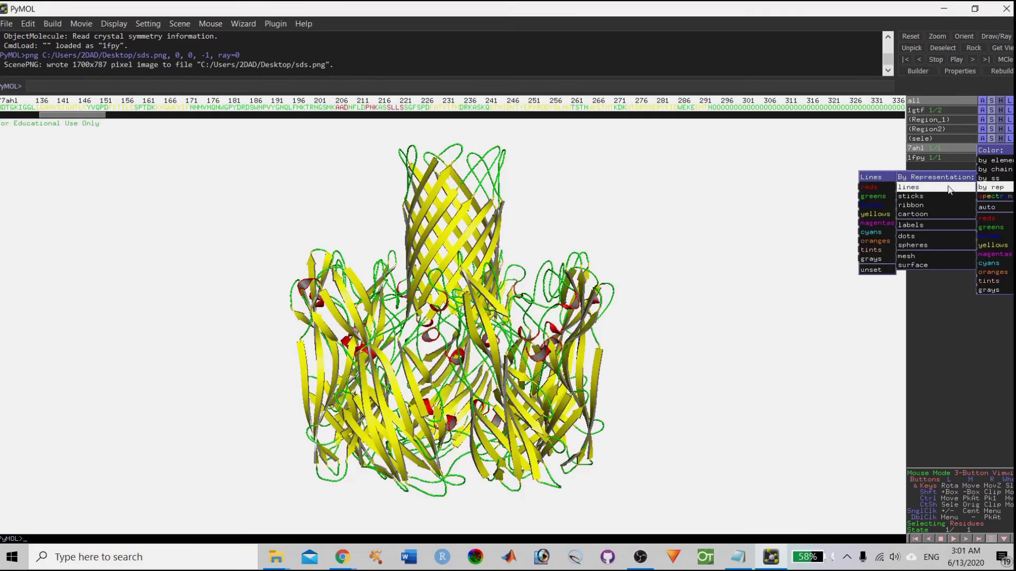
click(931, 196)
click(1012, 148)
mouse_move(996, 200)
click(937, 196)
- Export the current display of 7ahl as a PNG image named dsf on the Desktop
click(6, 23)
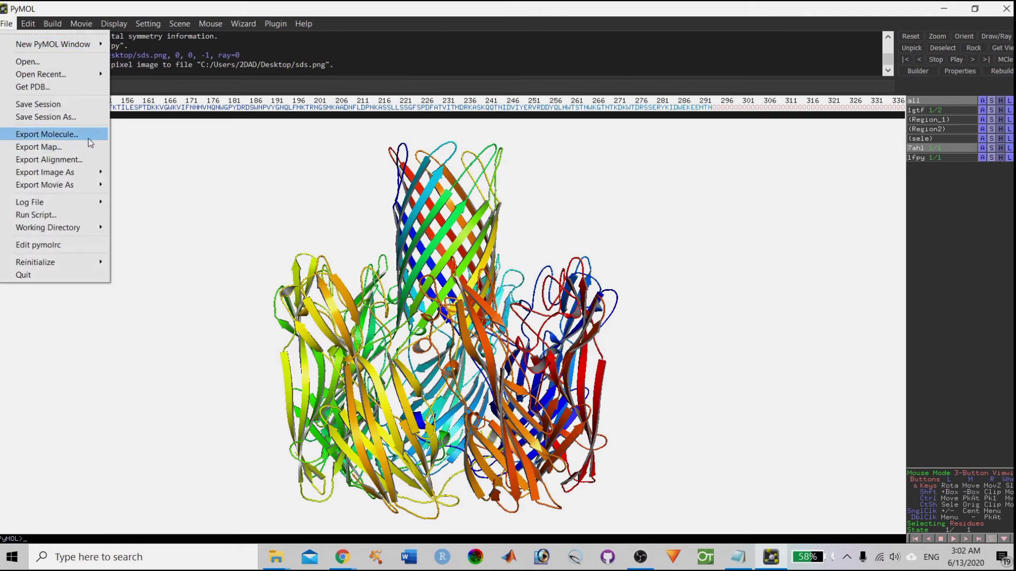
mouse_move(79, 172)
click(129, 174)
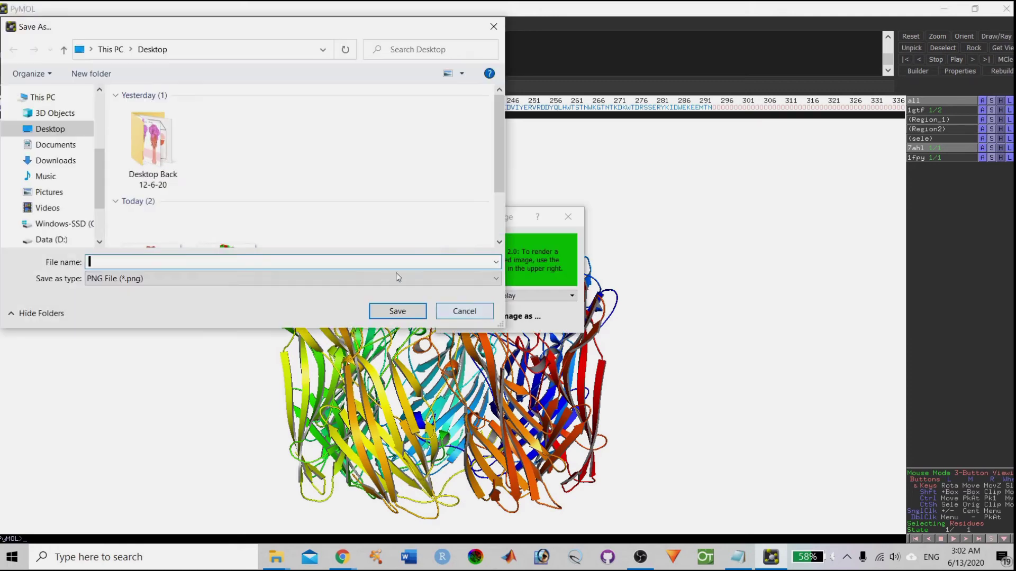
text(dsf)
click(405, 311)
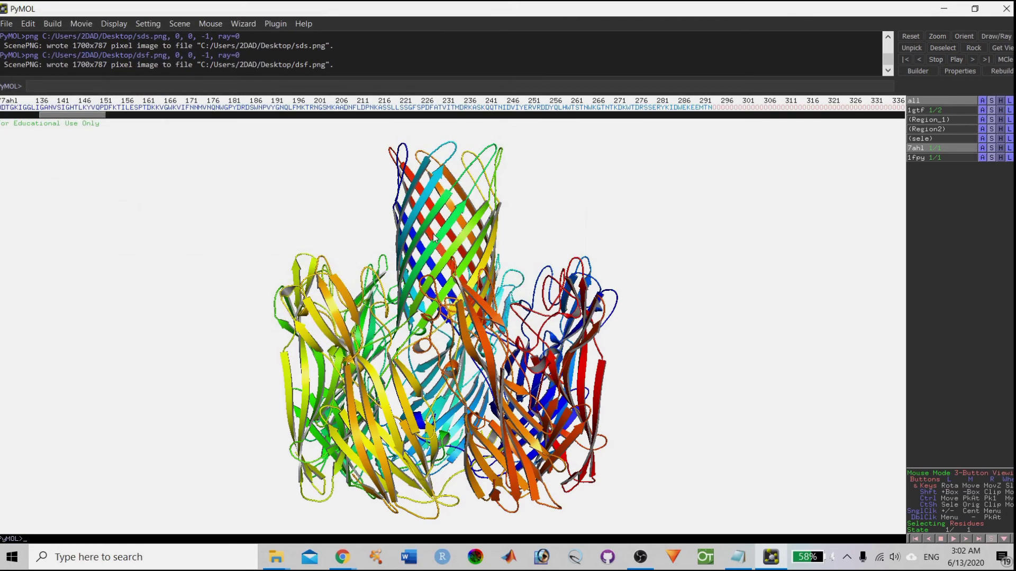
- Generate the vacuum electrostatics of 7ahl as a local protein contact potential
click(982, 148)
mouse_move(961, 265)
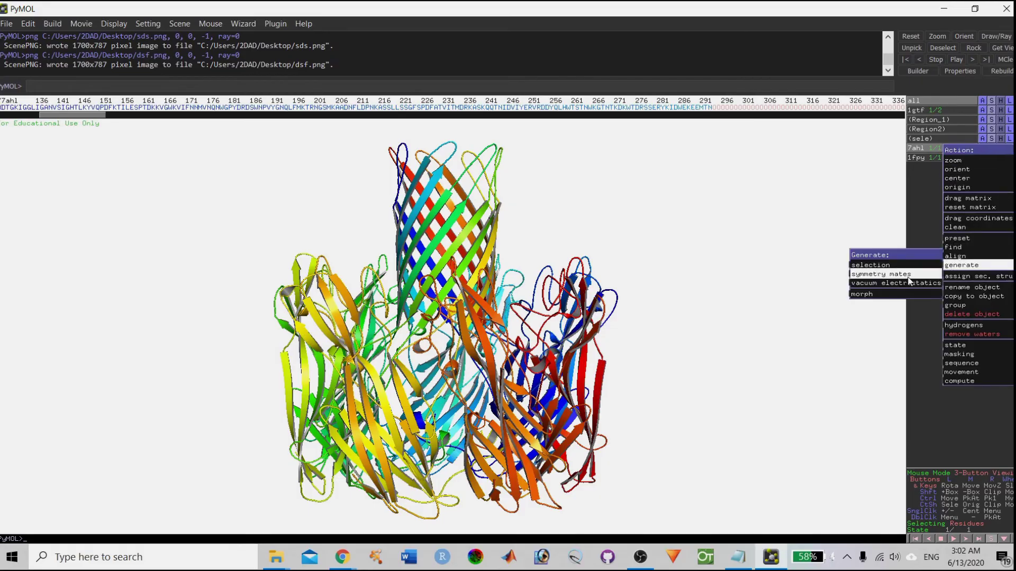
mouse_move(896, 283)
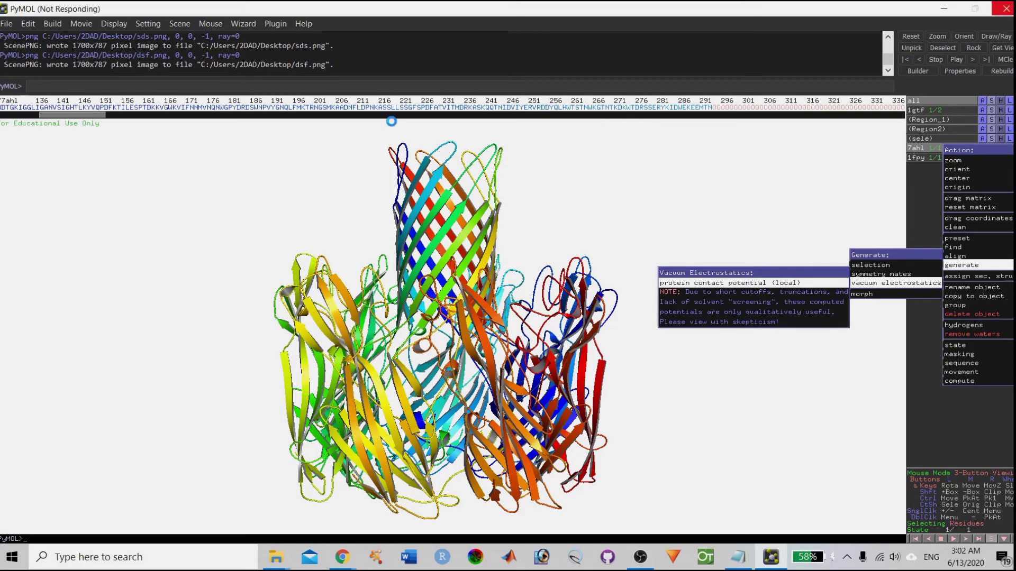
drag(456, 241, 456, 309)
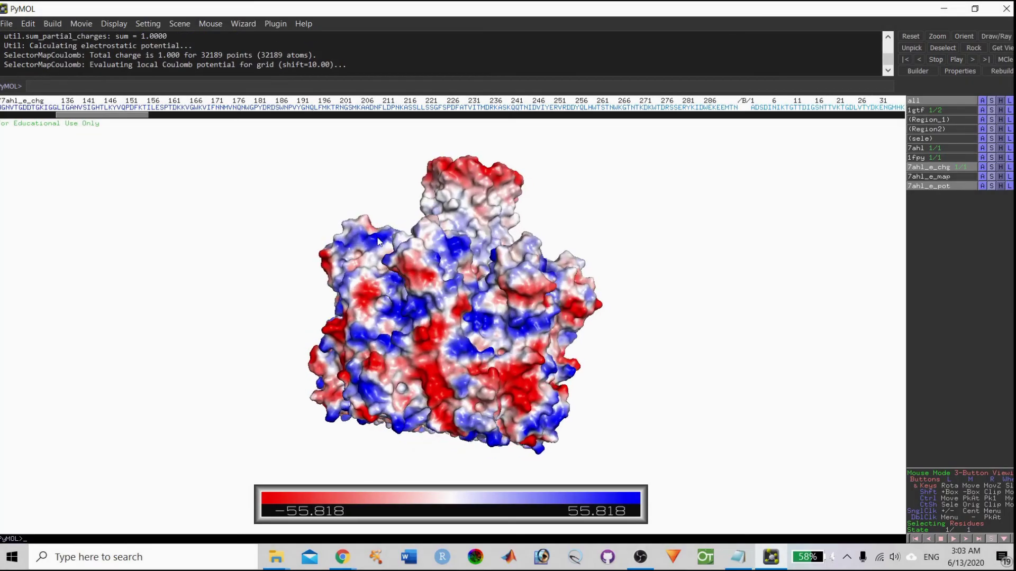
- Examine the charge distribution on the 7ahl electrostatic surface from the side and down through the central pore
drag(378, 241, 510, 248)
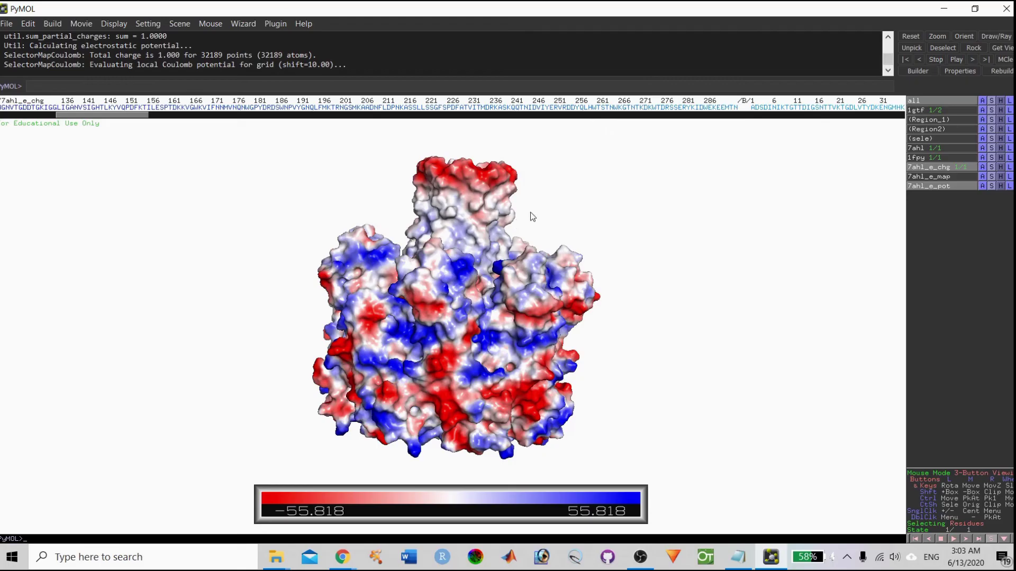
drag(508, 171, 490, 276)
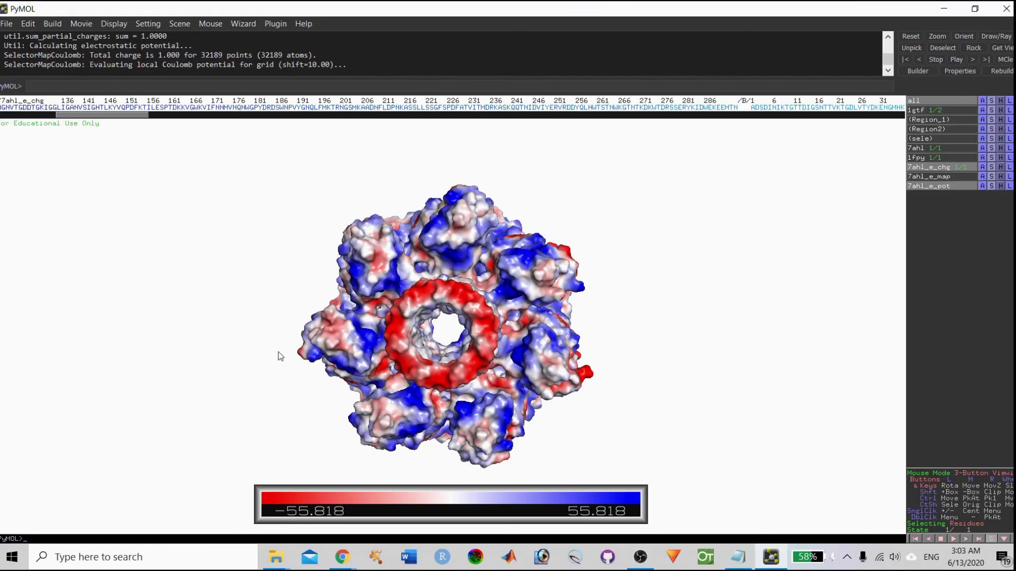
drag(435, 404, 463, 413)
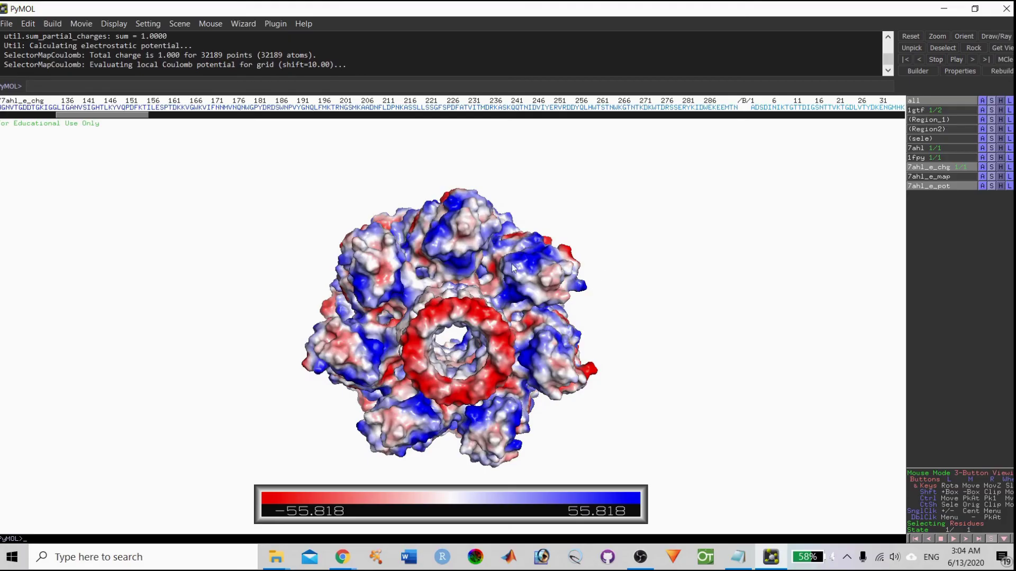
drag(387, 375, 434, 385)
drag(357, 387, 390, 368)
mouse_move(656, 251)
mouse_down()
mouse_move(652, 270)
mouse_move(662, 249)
mouse_up()
middle_drag(662, 249, 694, 266)
drag(694, 266, 708, 293)
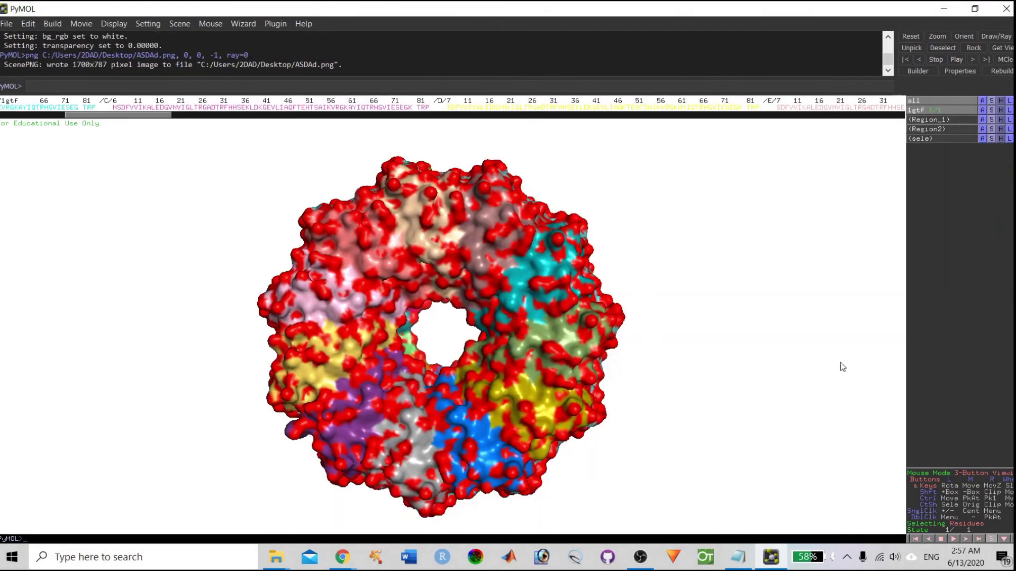